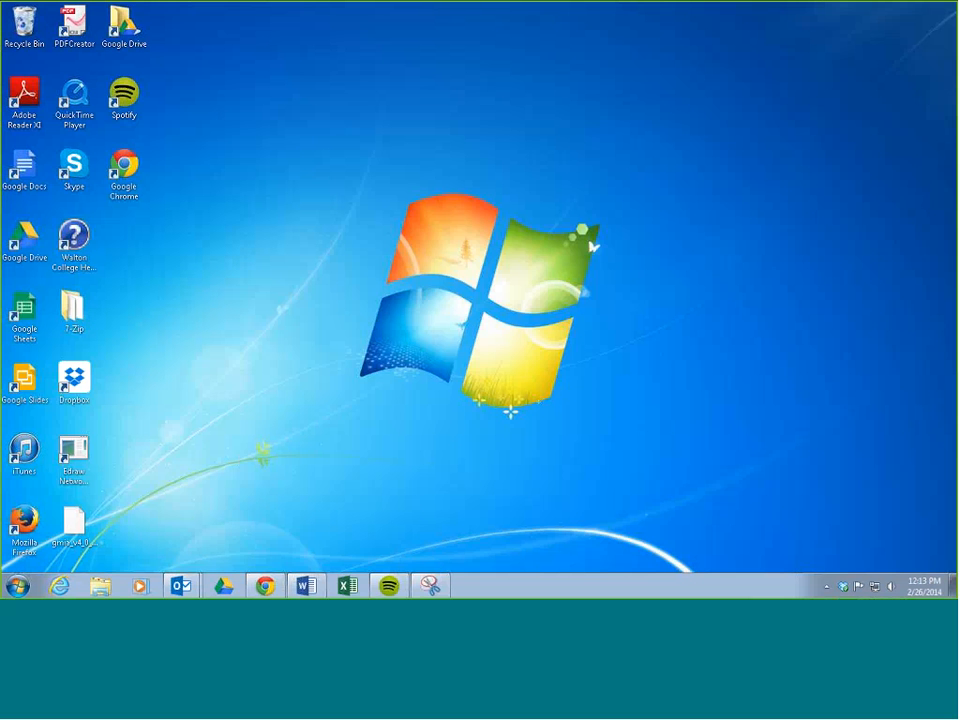
Open Internet Explorer and log in to the Research Database with the saved account credentials.
left_click(60, 586)
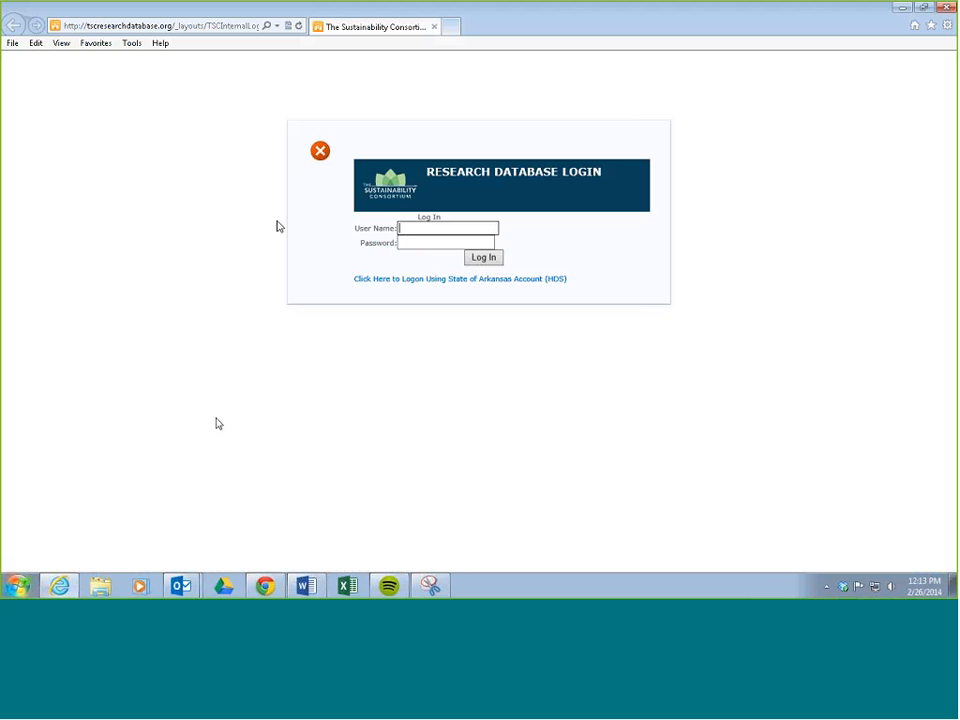
type("C")
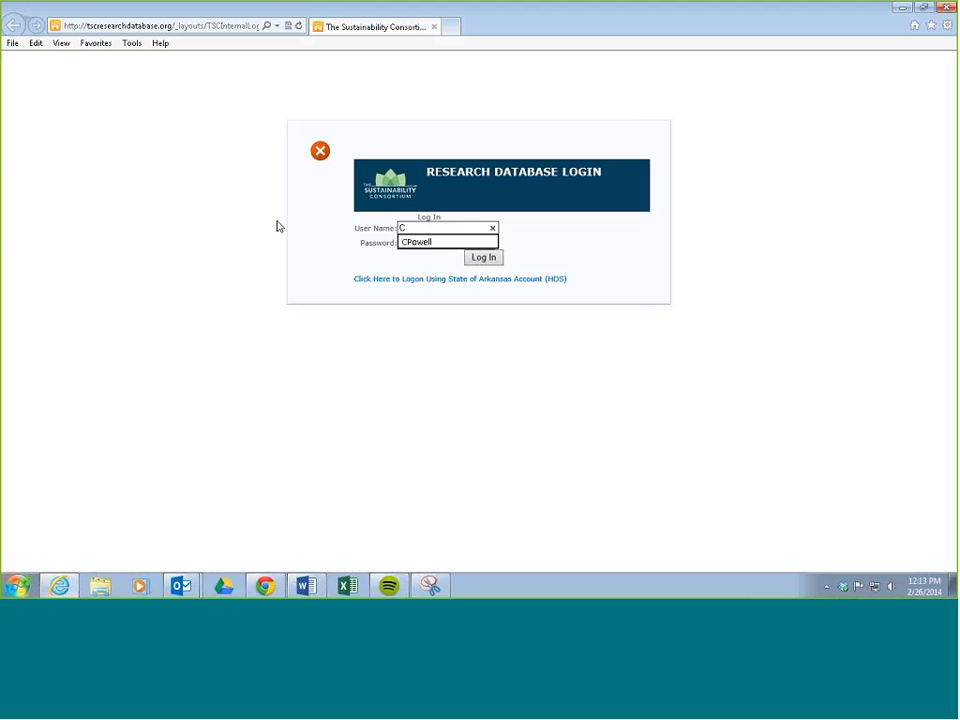
left_click(420, 246)
left_click(484, 262)
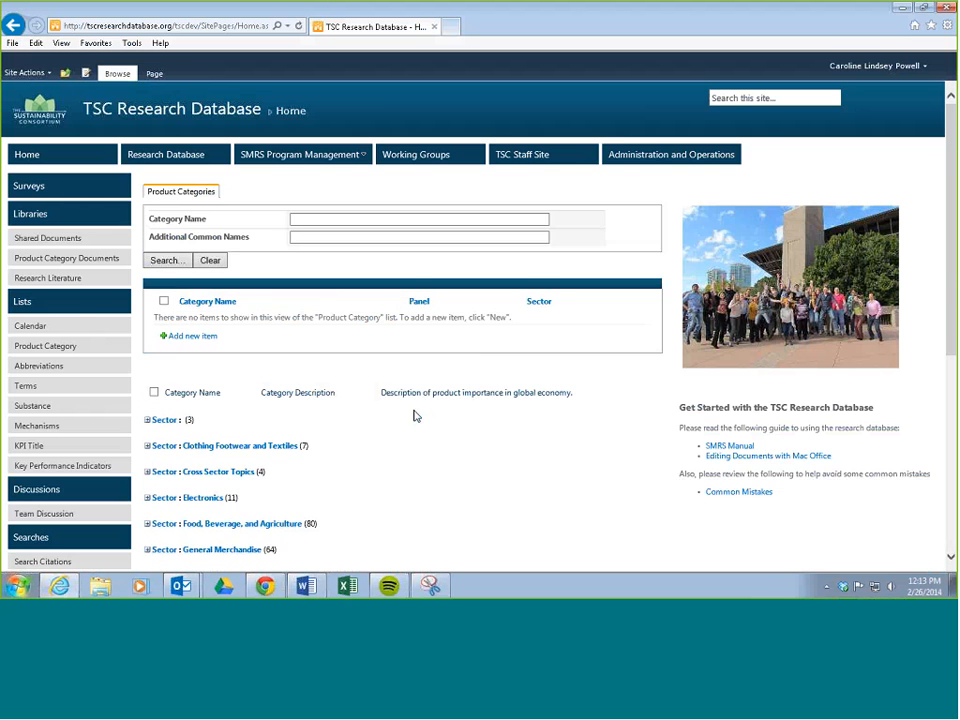
Enlarge the home page and look over the product category search and the list of sectors.
key("ctrl+plus")
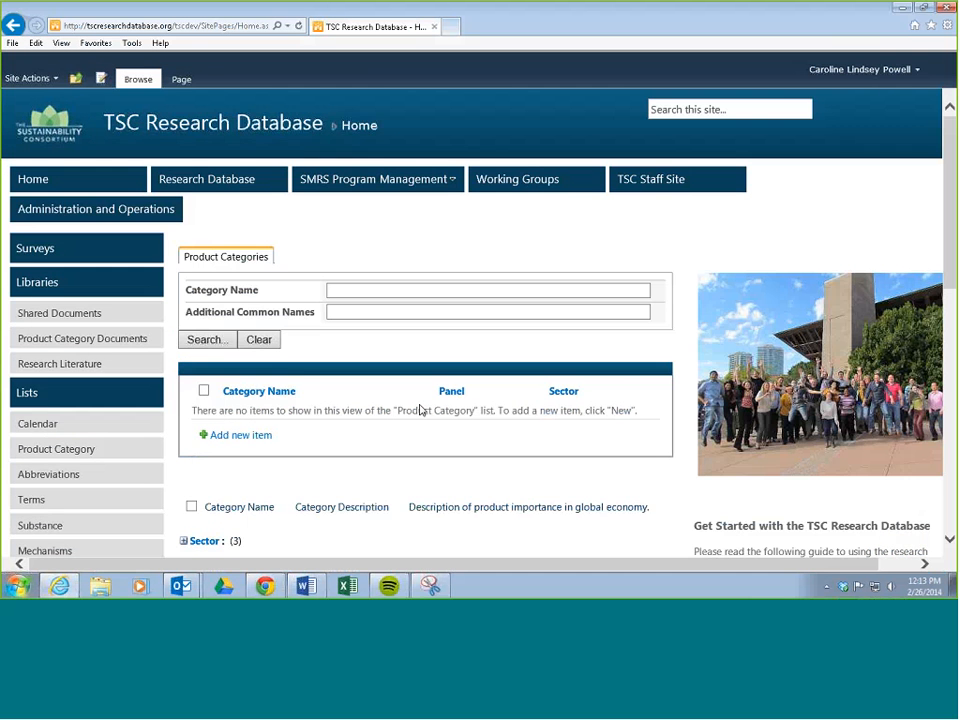
key("ctrl+plus")
scroll(420, 415, "down", 4)
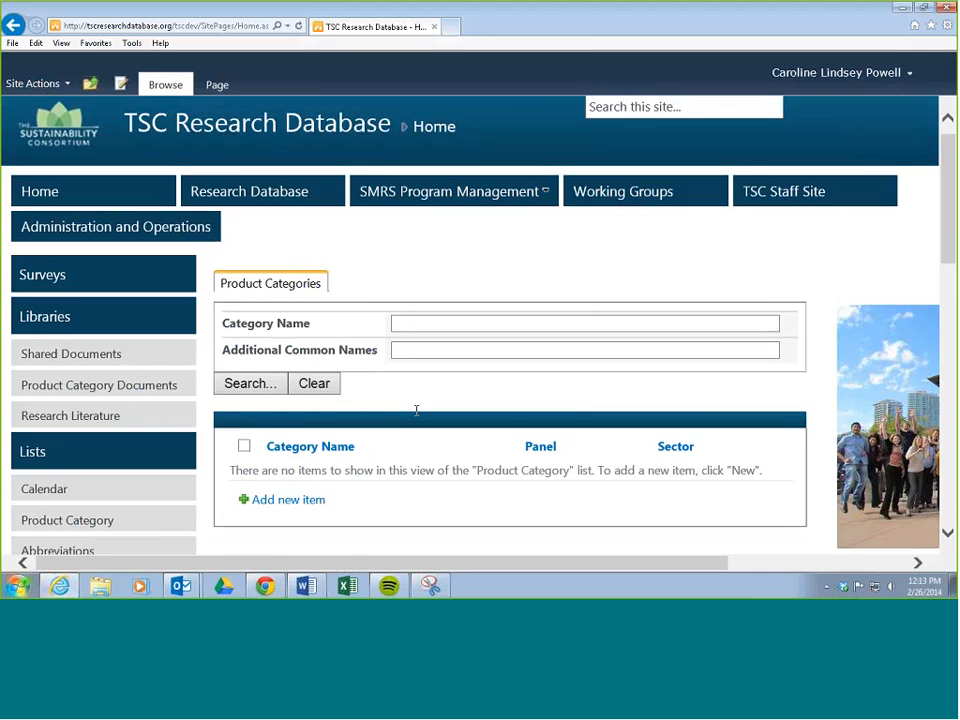
scroll(418, 420, "up", 3)
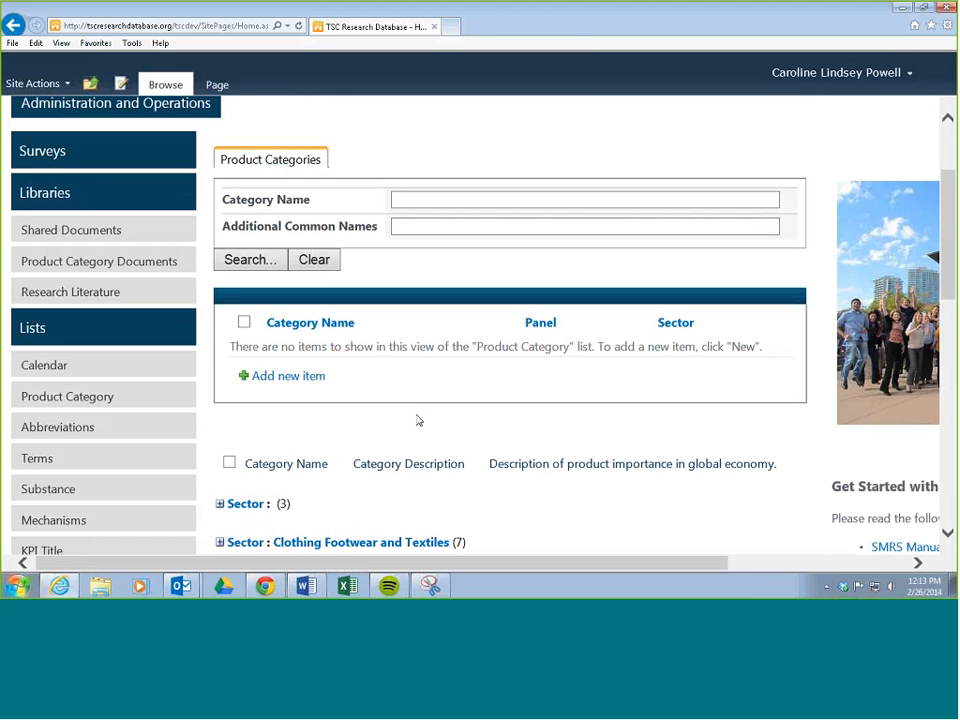
scroll(418, 420, "up", 2)
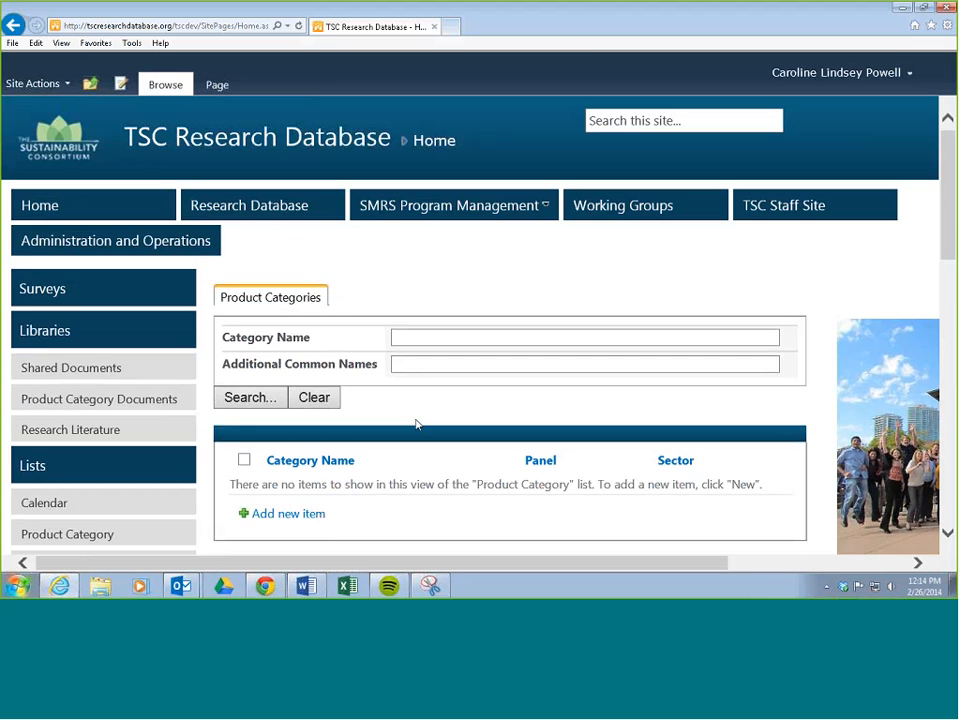
scroll(417, 425, "down", 3)
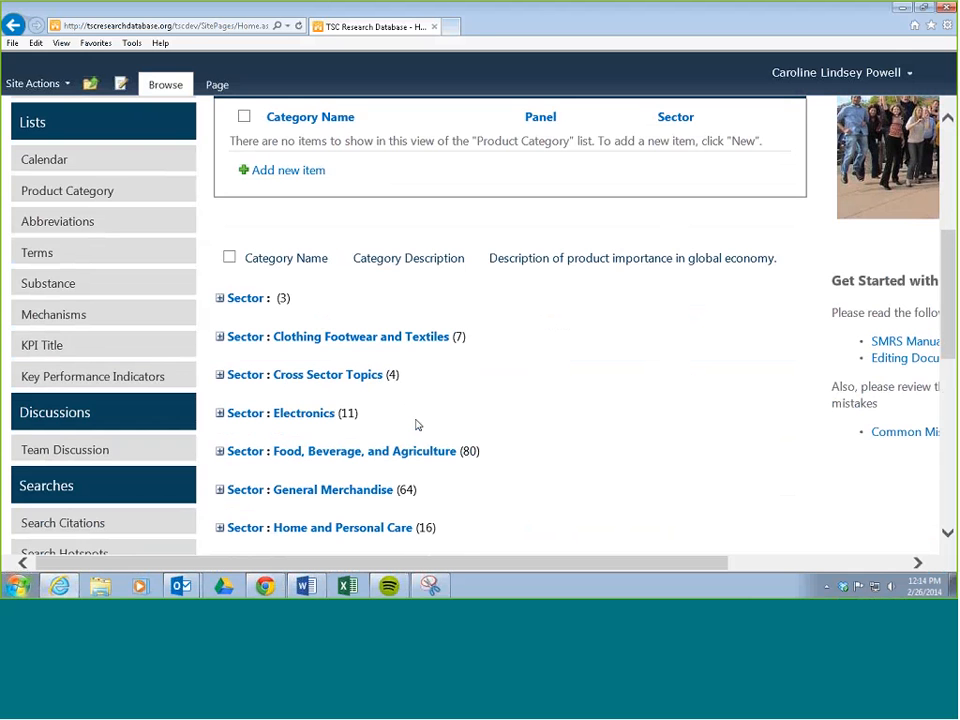
scroll(400, 428, "up", 3)
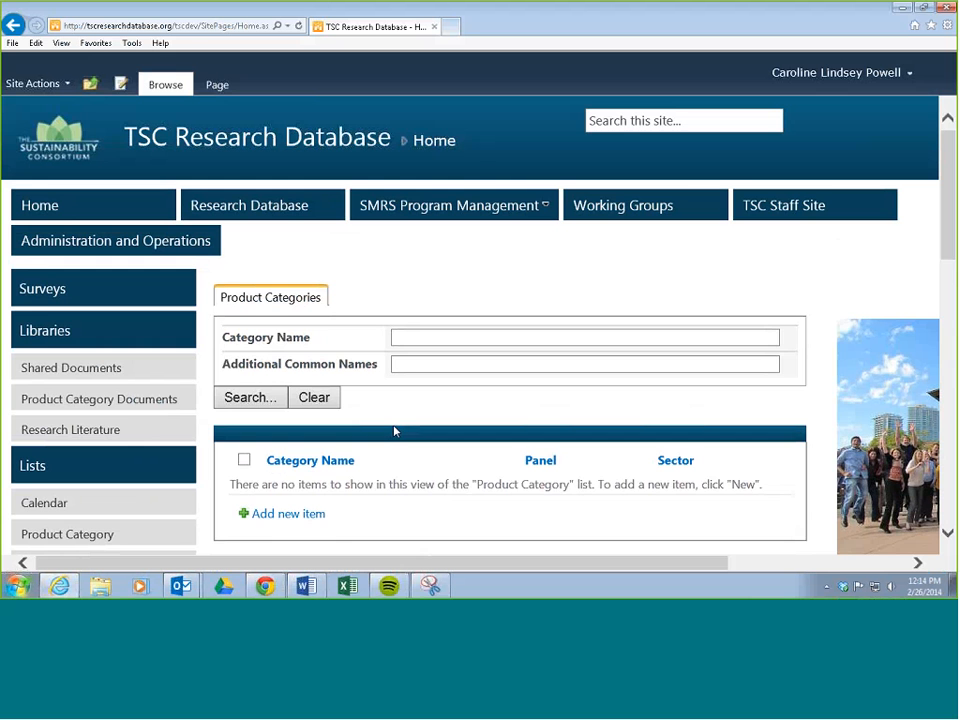
scroll(394, 431, "down", 5)
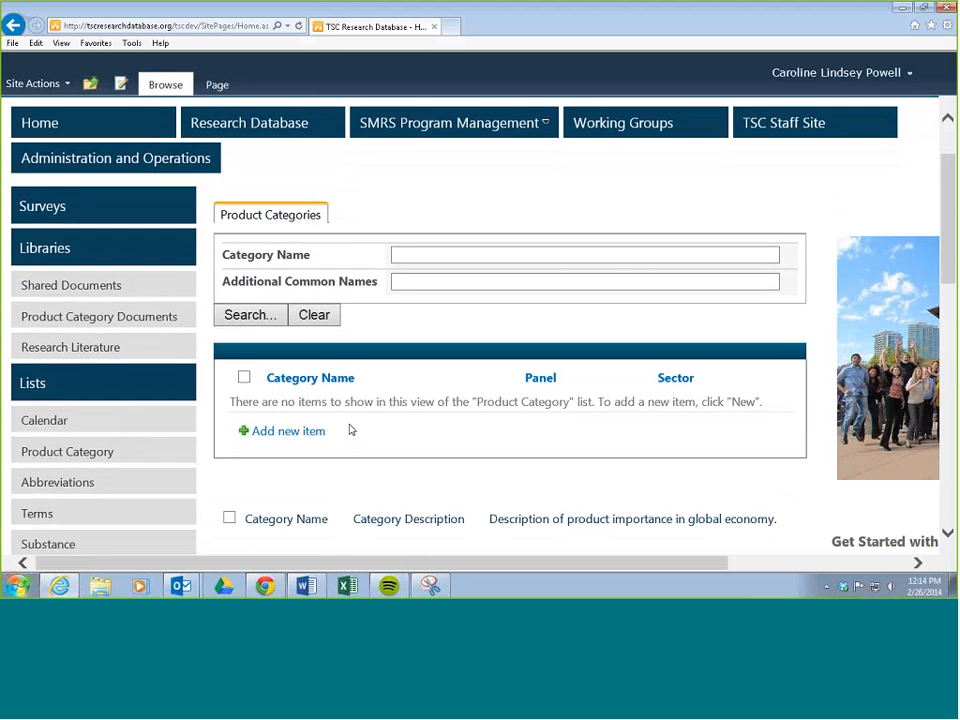
Show all lists on the site and open the Hotspots list.
scroll(350, 430, "up", 1)
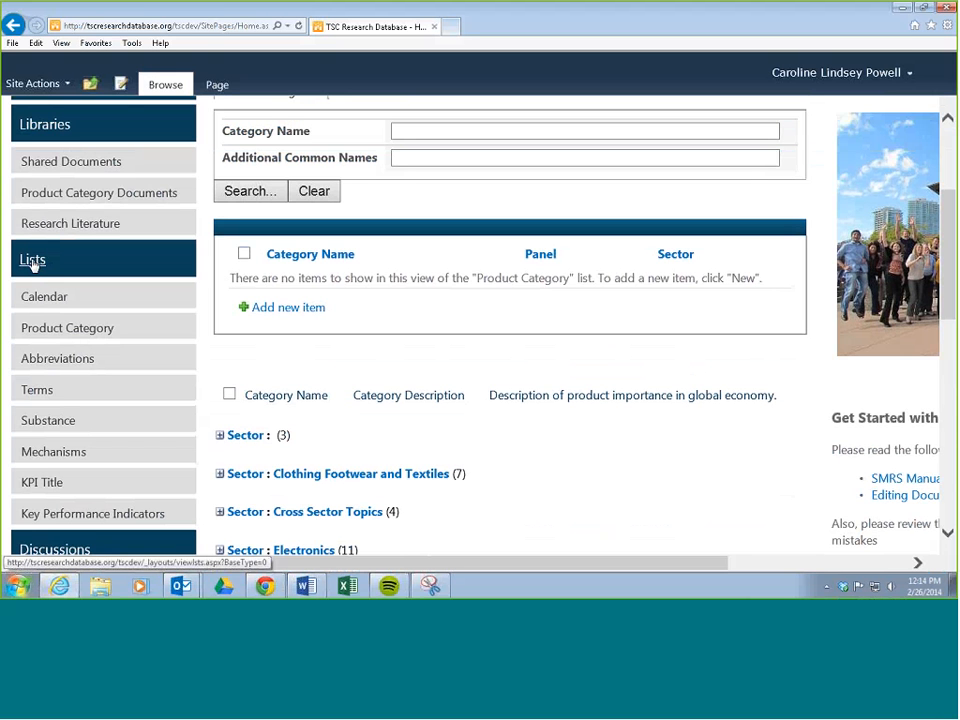
scroll(32, 266, "up", 4)
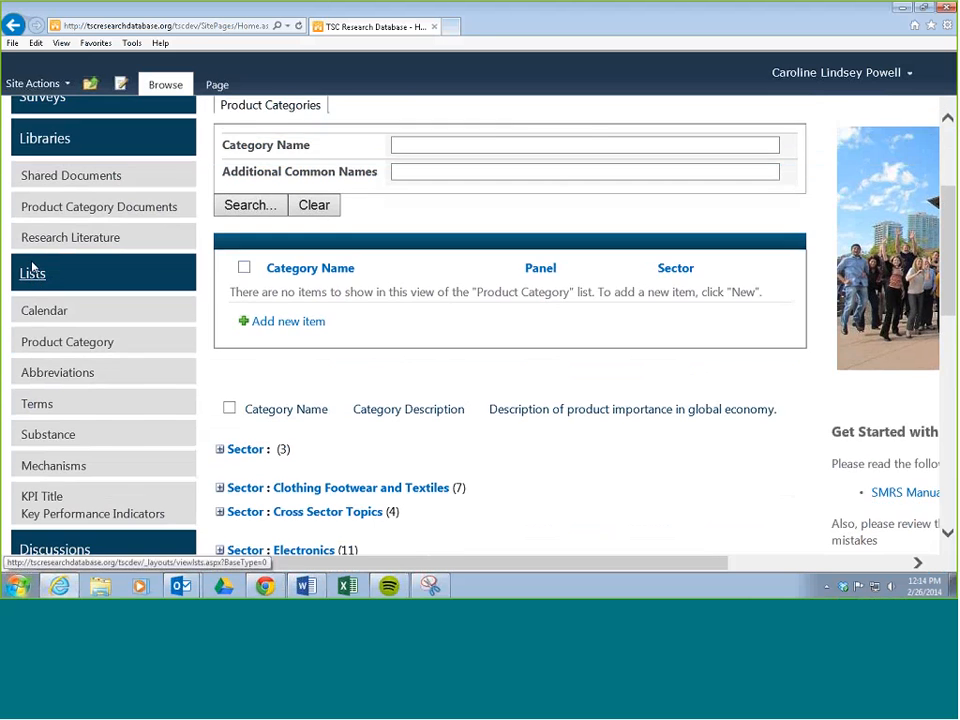
scroll(32, 273, "down", 4)
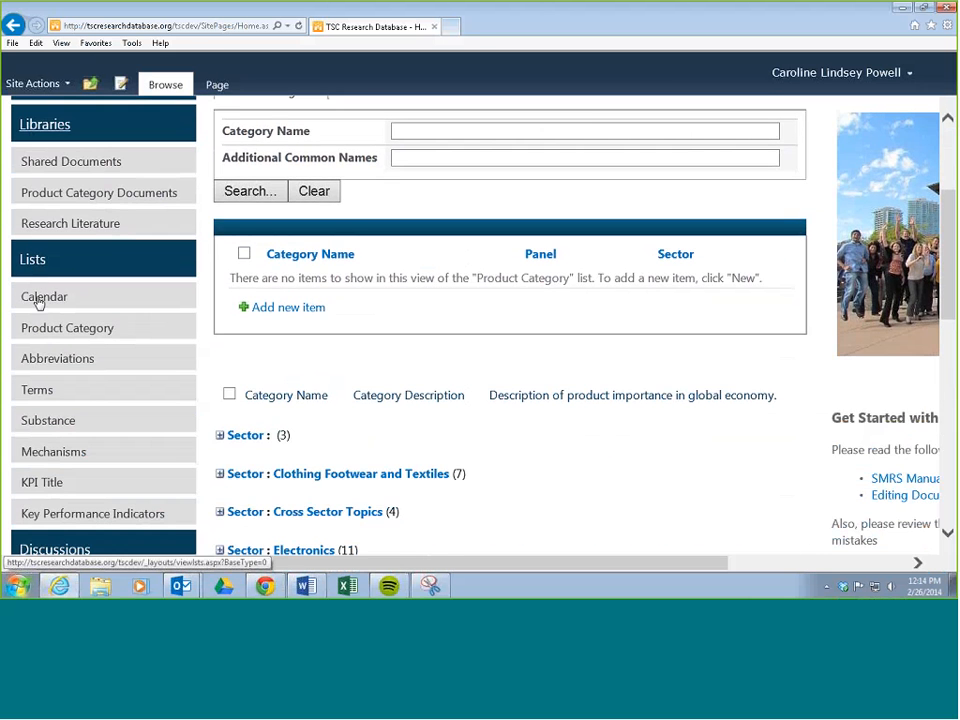
left_click(36, 259)
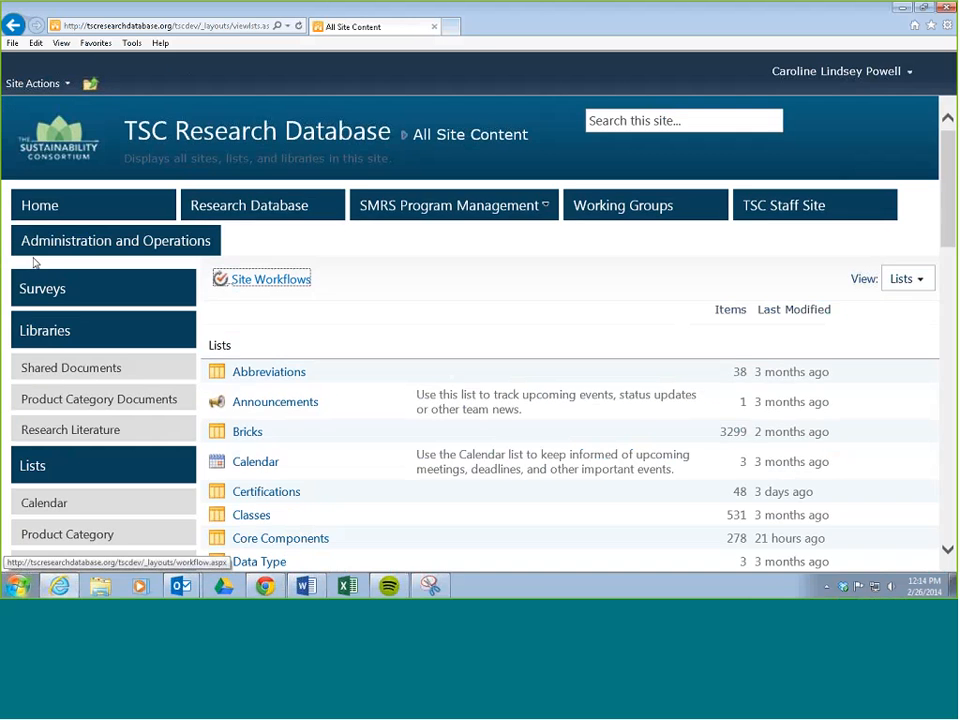
scroll(302, 364, "down", 10)
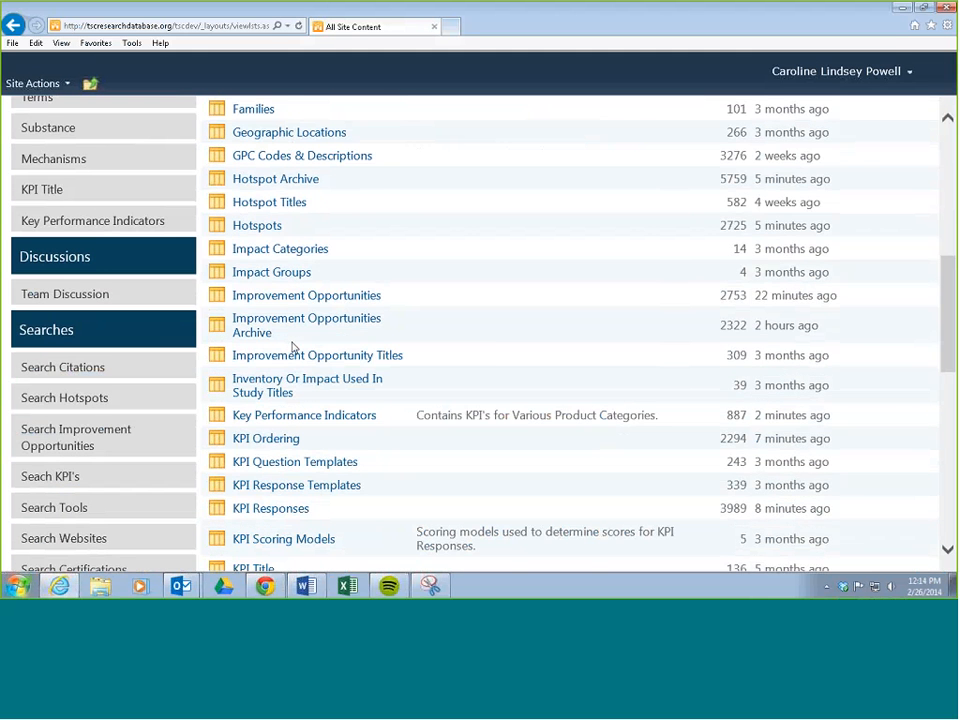
left_click(252, 226)
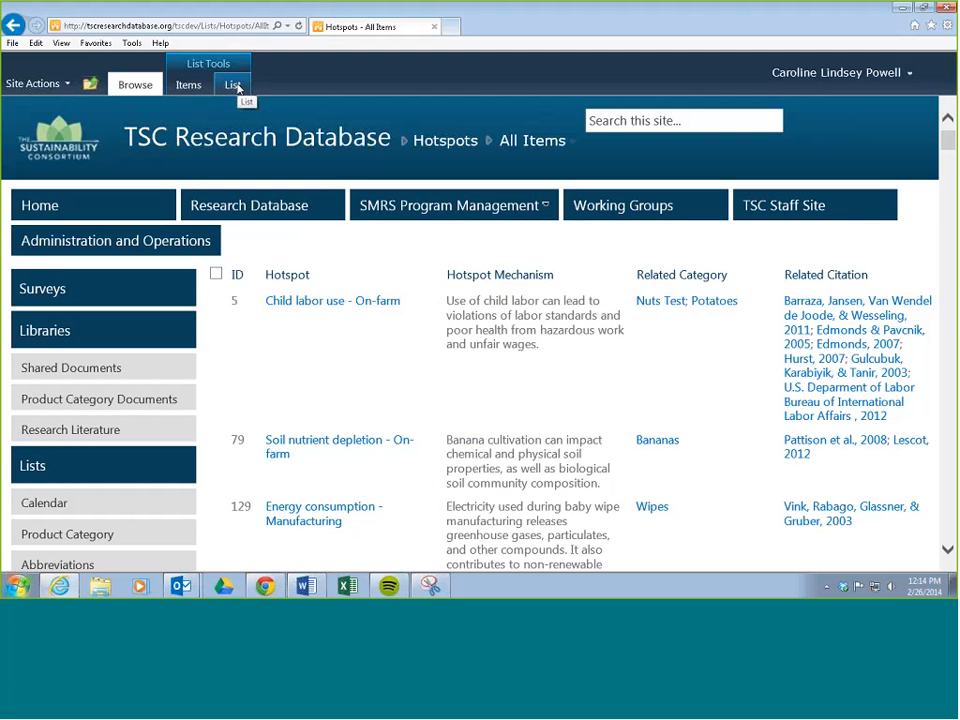
left_click(233, 85)
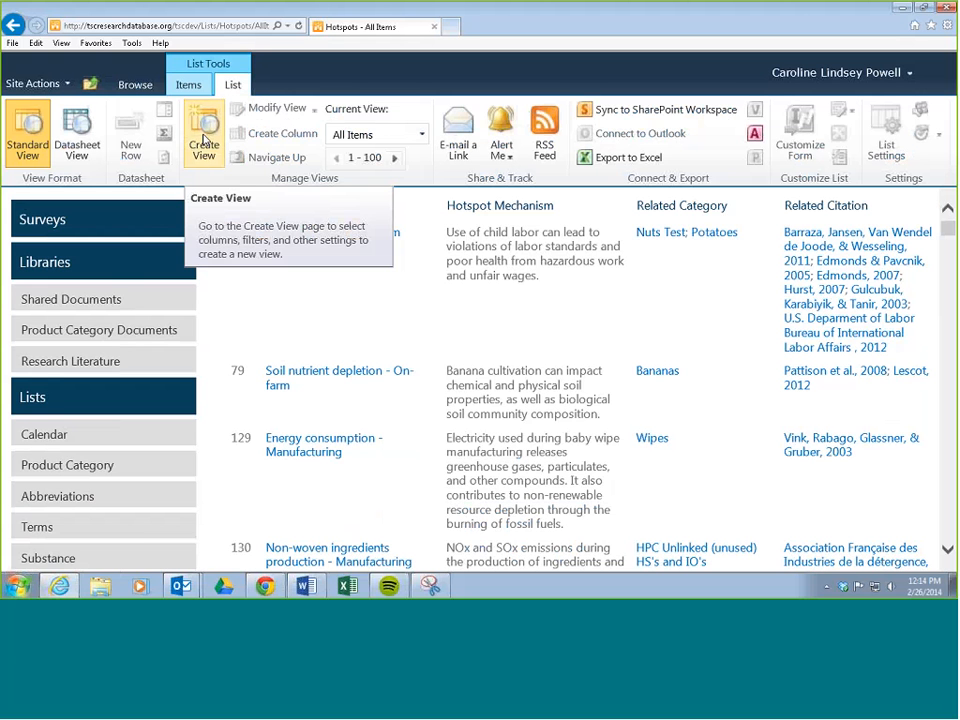
left_click(205, 142)
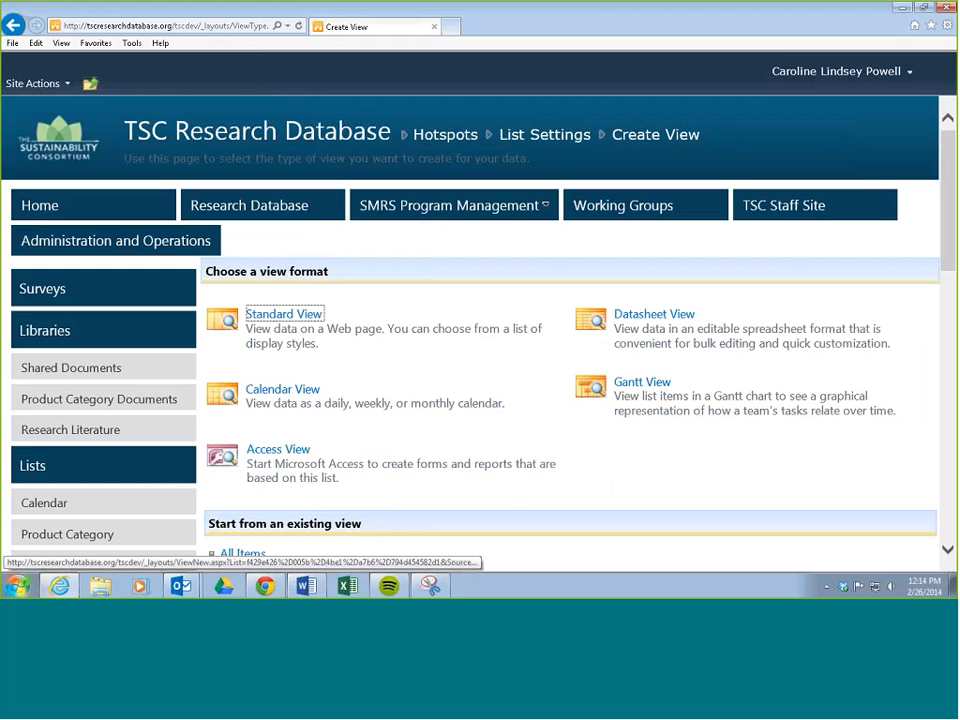
left_click(14, 26)
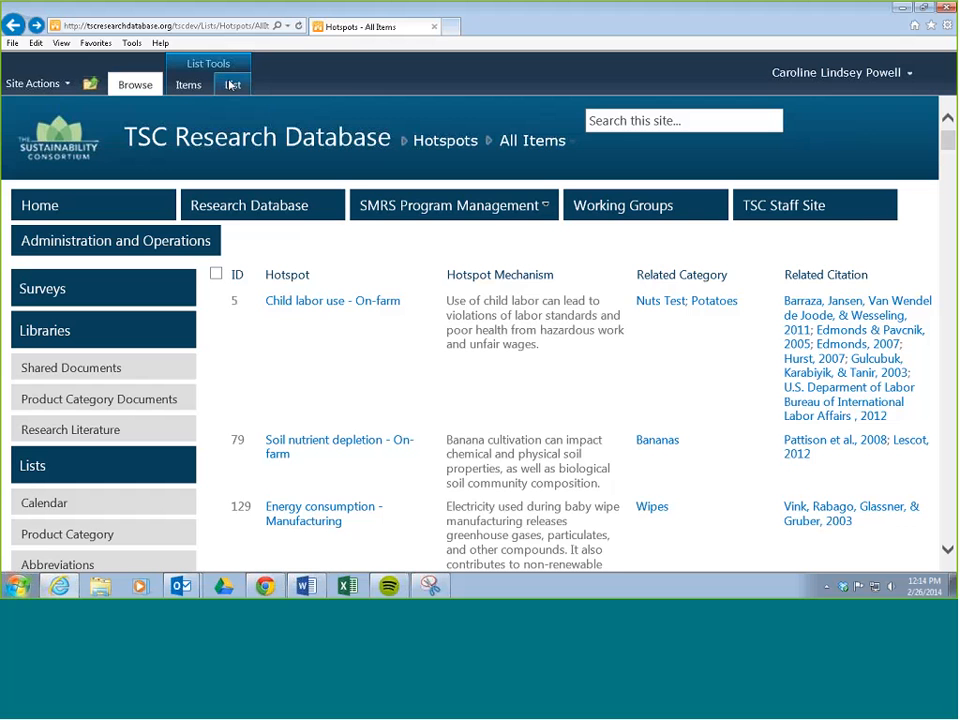
Switch the Hotspots list to the personal view Combine Hotspots Check.
left_click(231, 86)
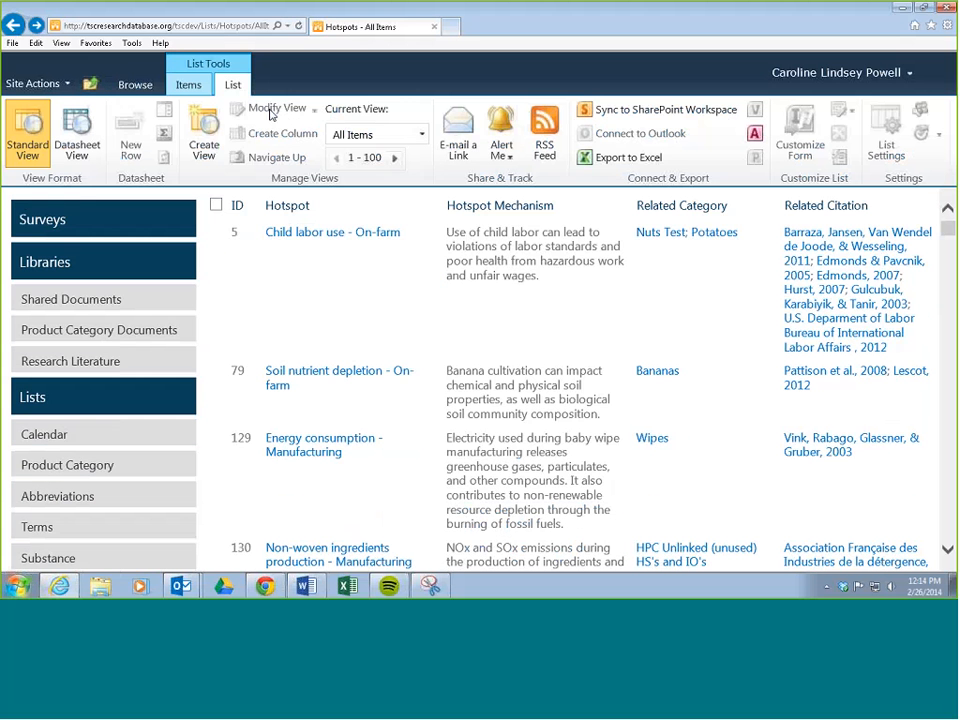
left_click(421, 135)
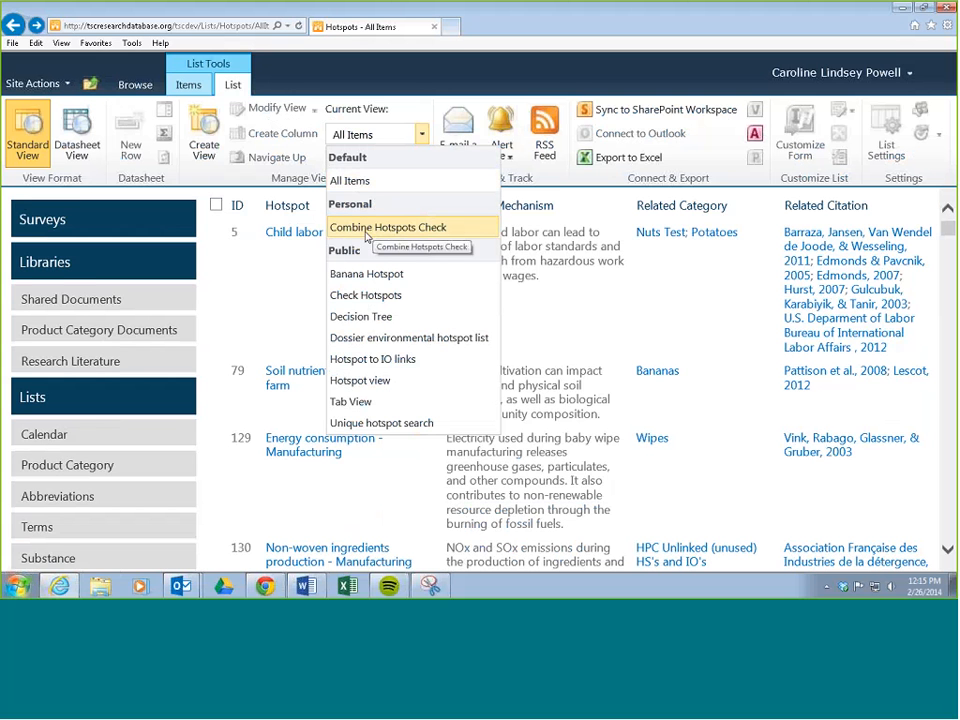
left_click(365, 229)
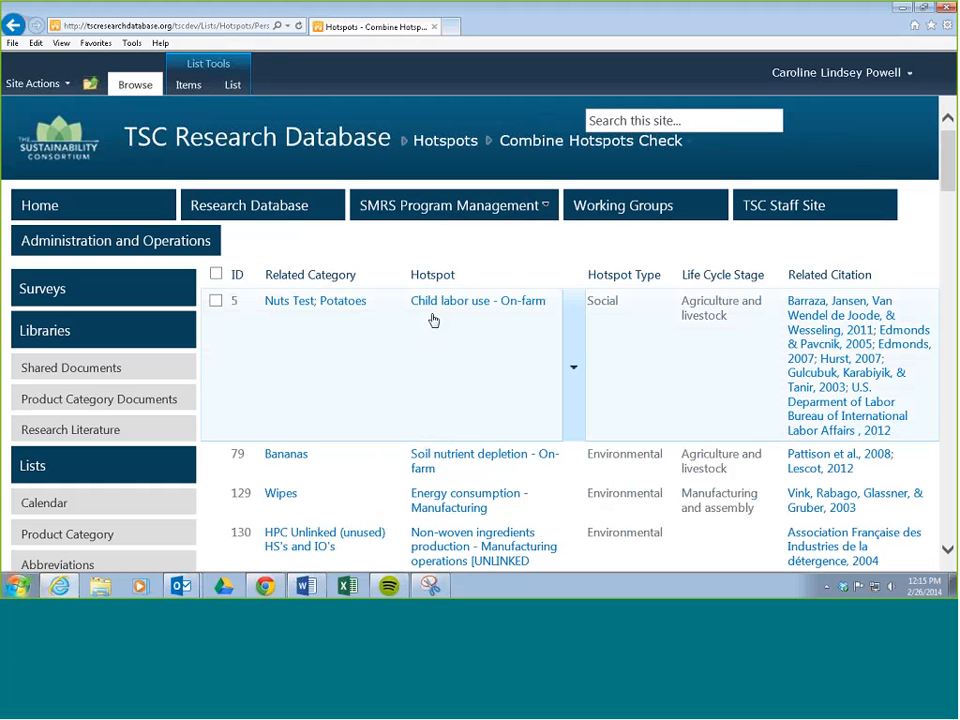
Filter the hotspots by the related category Non-dairy.
left_click(397, 275)
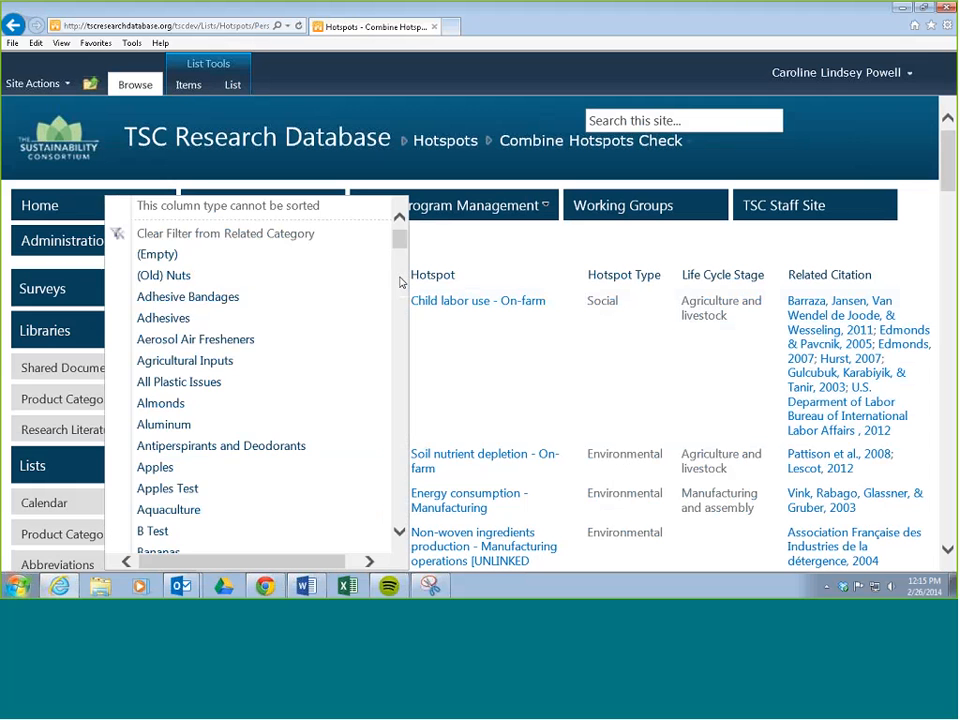
left_click_drag(399, 242, 399, 396)
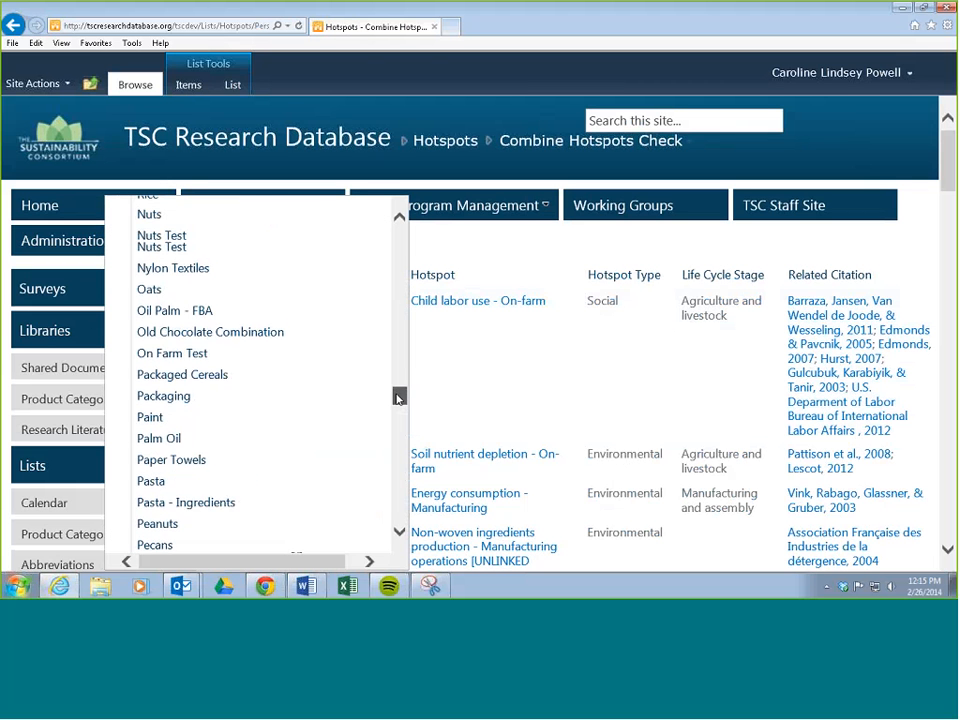
left_click(200, 460)
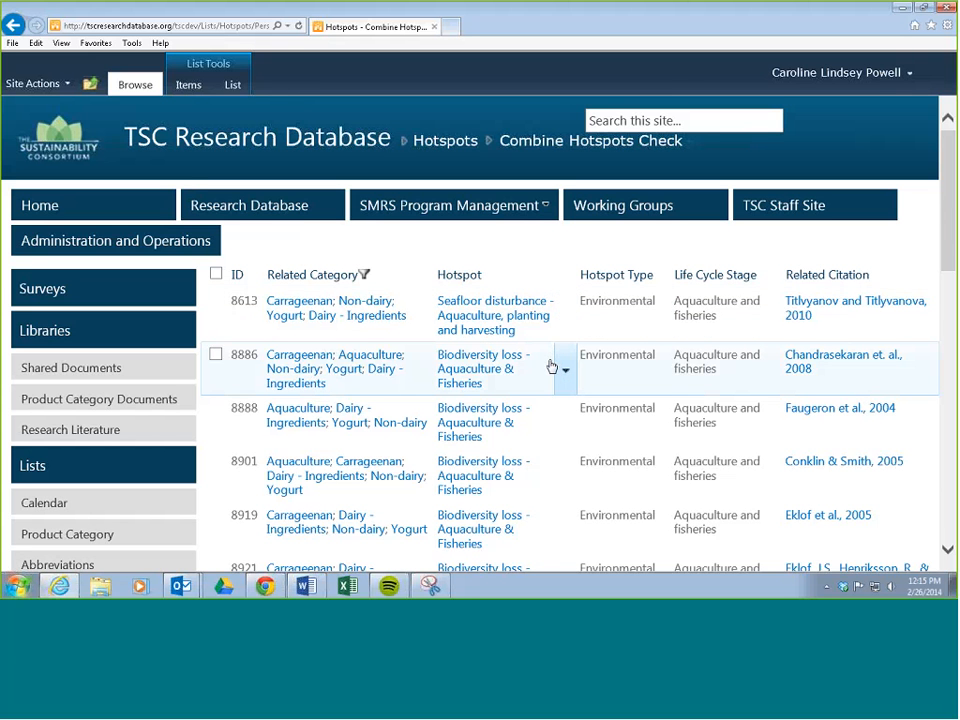
Sort the Hotspot column ascending and filter it to Biodiversity loss - Aquaculture & Fisheries.
left_click(566, 274)
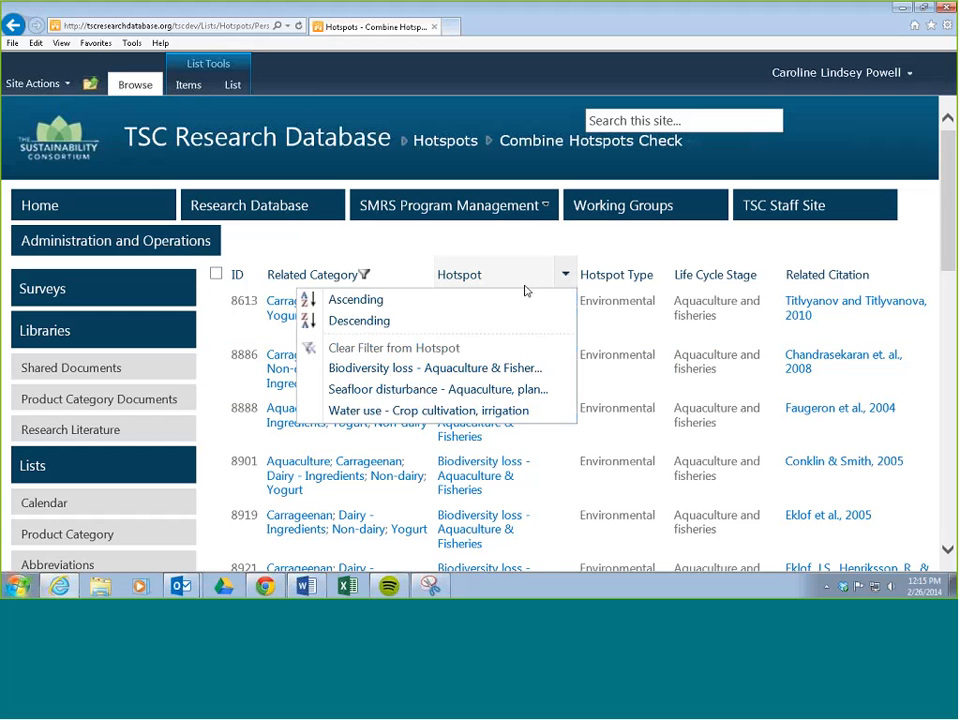
left_click(497, 306)
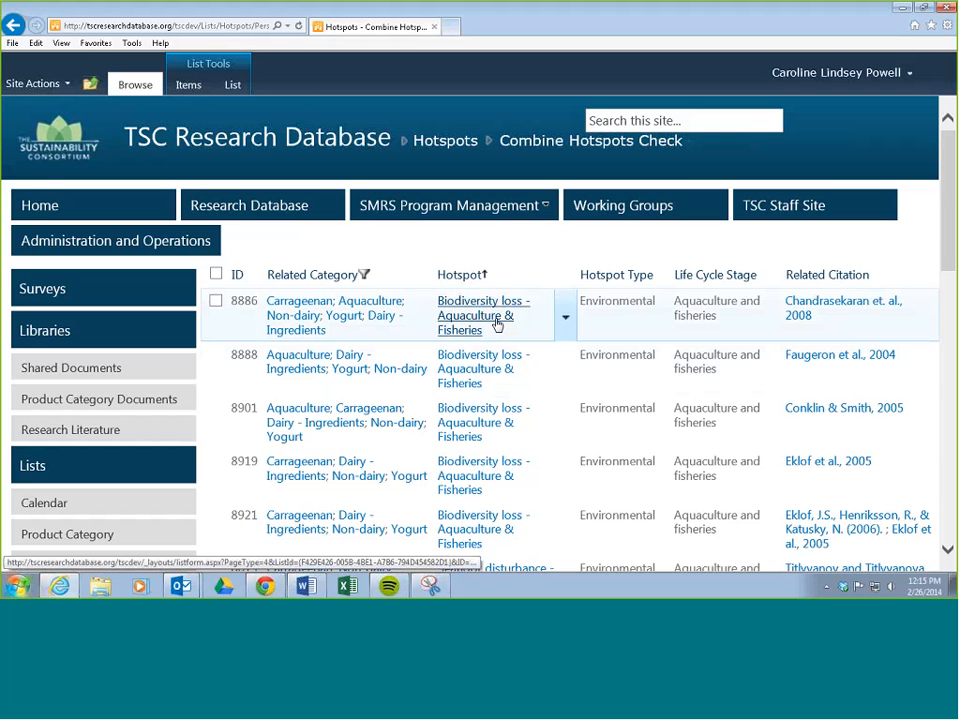
scroll(508, 355, "down", 3)
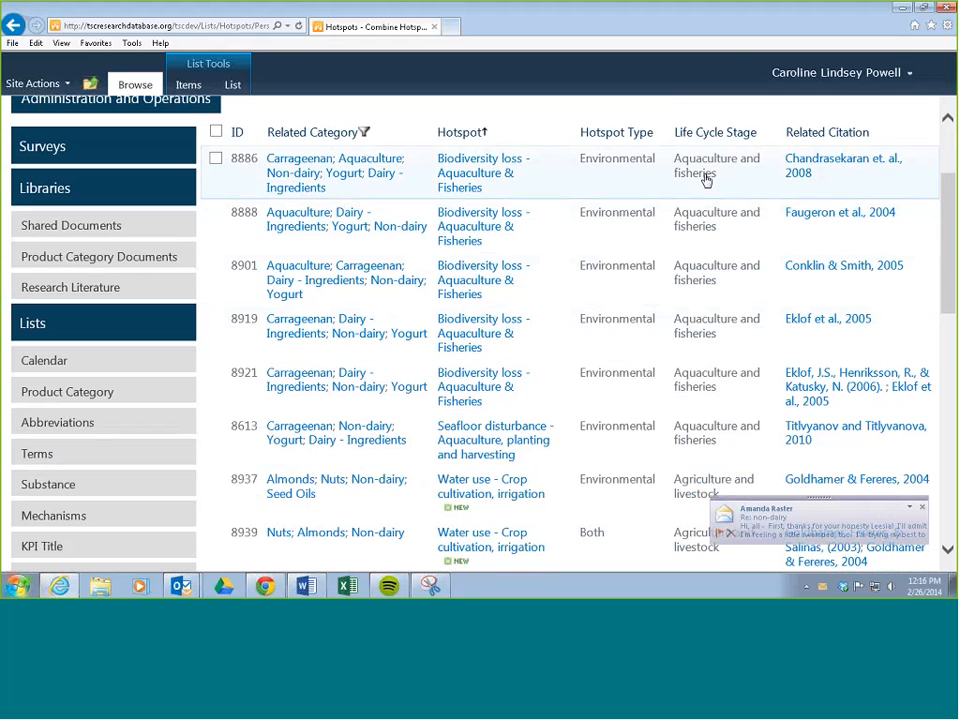
left_click(565, 134)
left_click(450, 226)
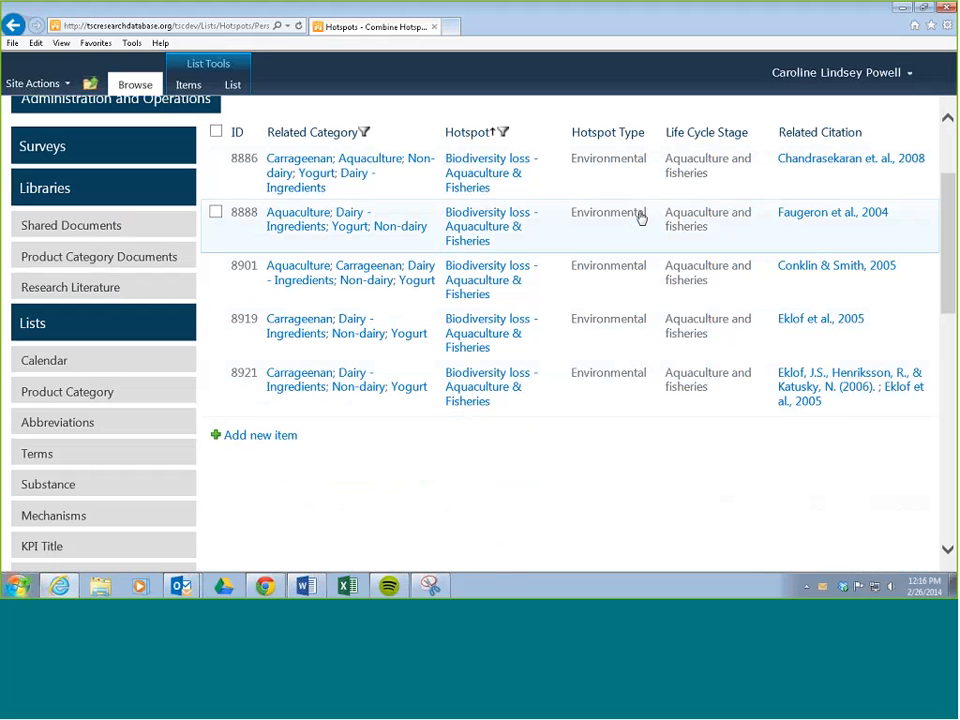
View the item actions available for hotspot 8888, including the edit option, without choosing one.
mouse_move(527, 239)
left_click(557, 232)
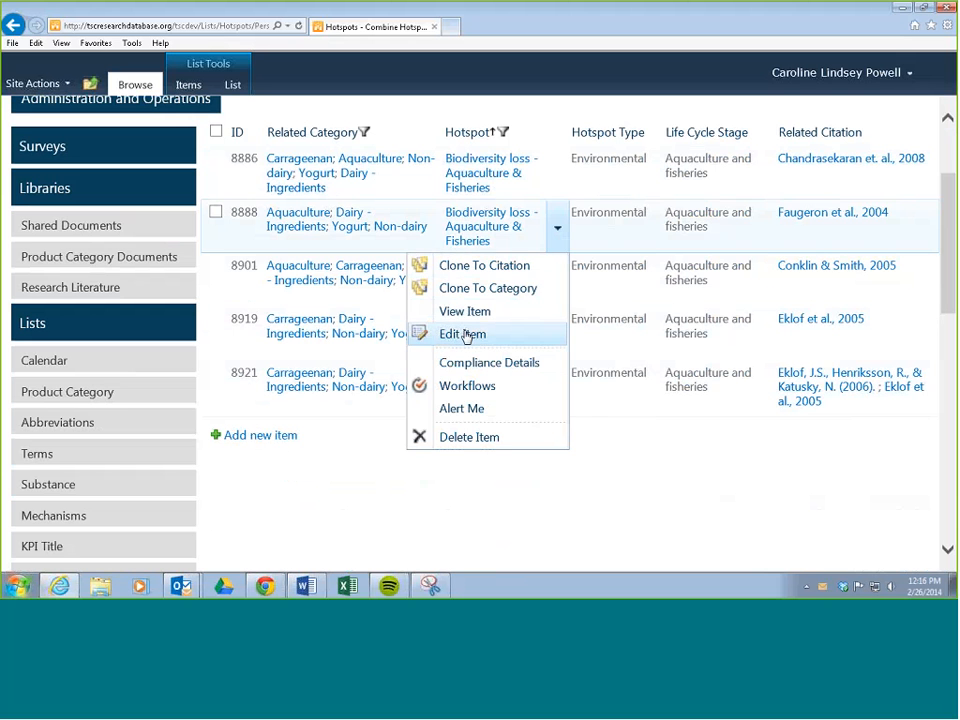
left_click(647, 416)
scroll(608, 394, "up", 2)
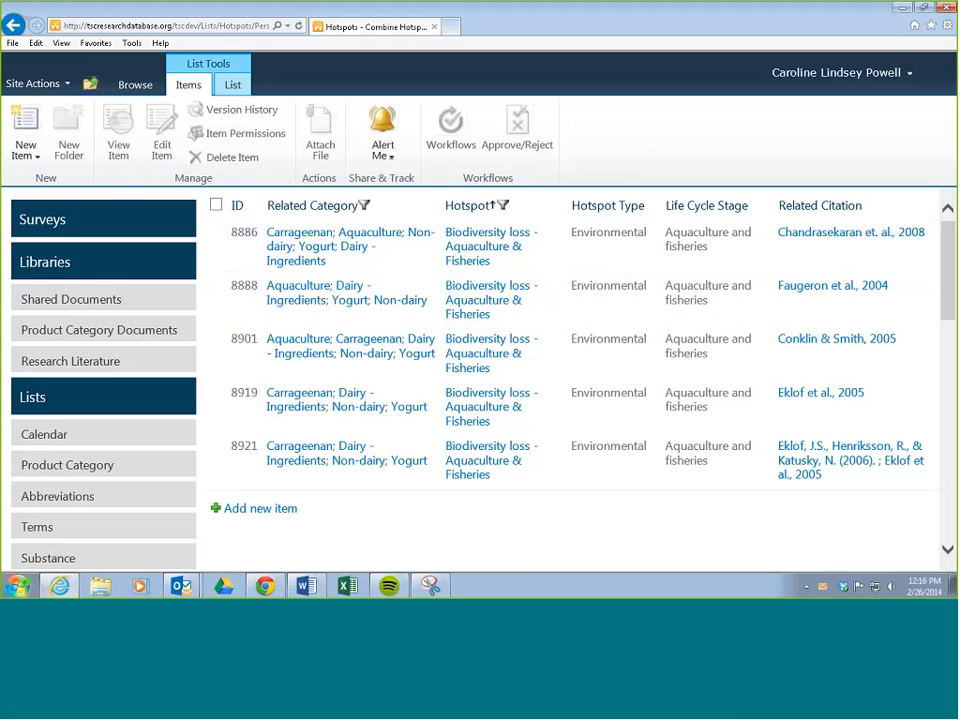
Start a new standard view of the Hotspots list for personal use and name it Combine Hotspots Check2.
left_click(233, 86)
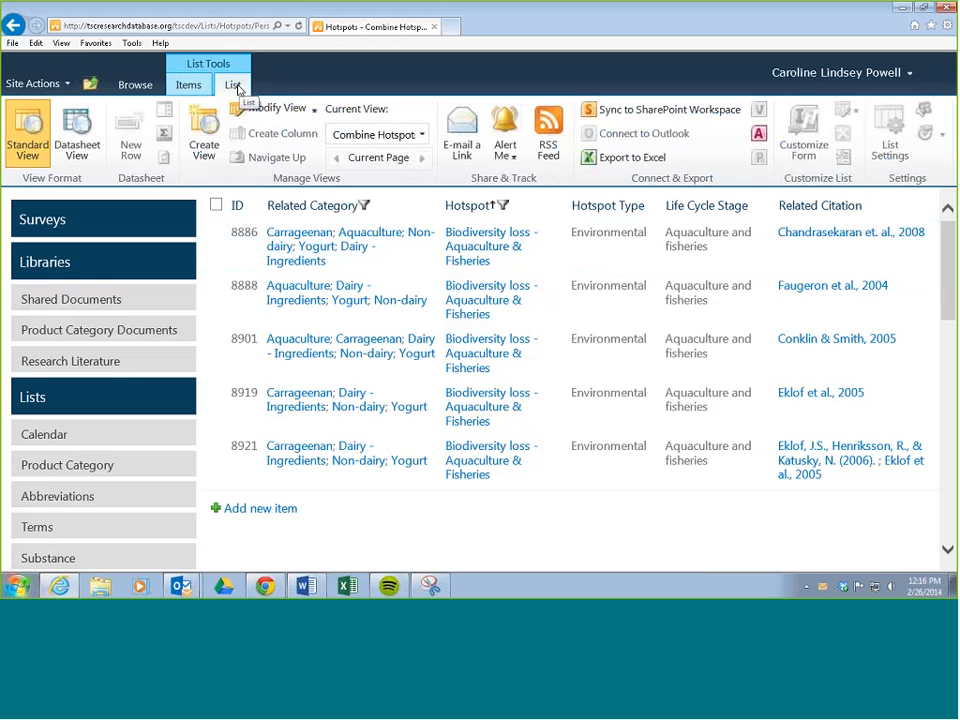
left_click(205, 135)
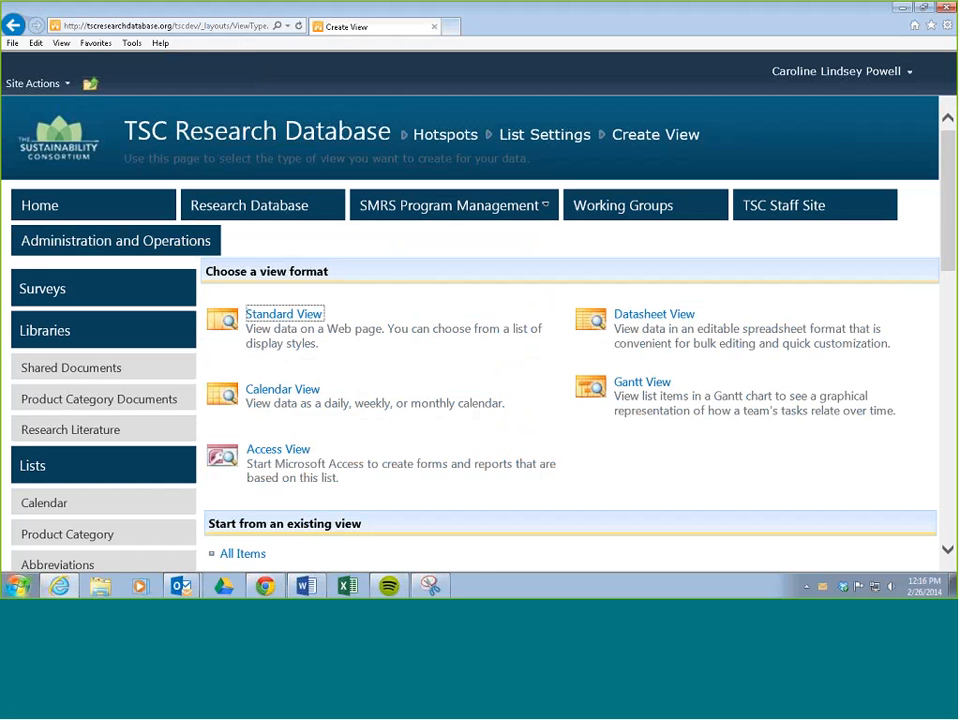
left_click(289, 318)
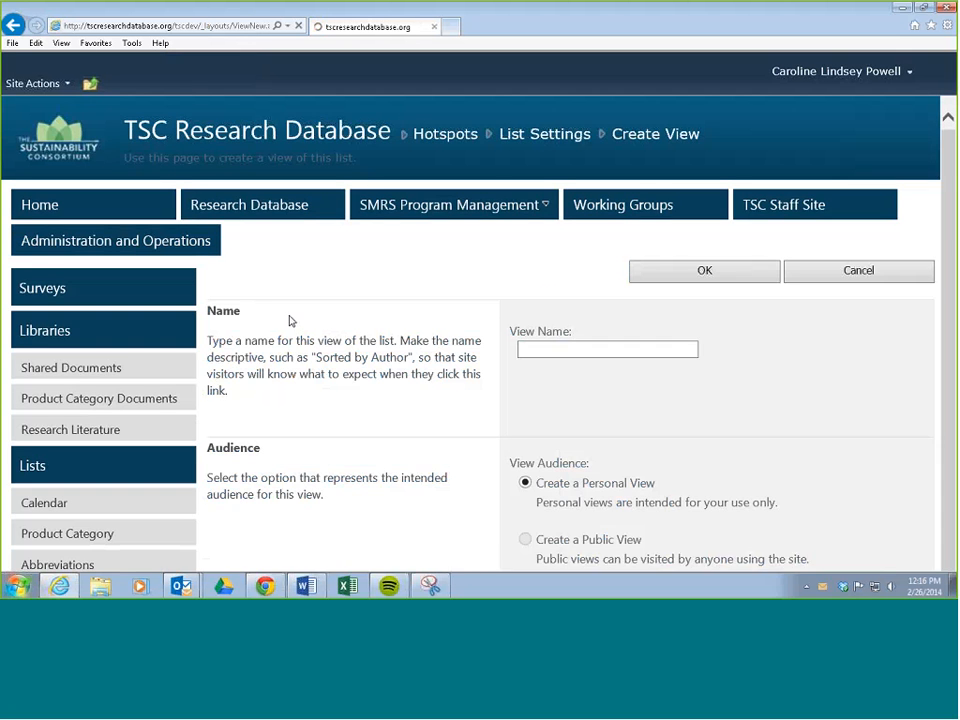
scroll(425, 319, "down", 2)
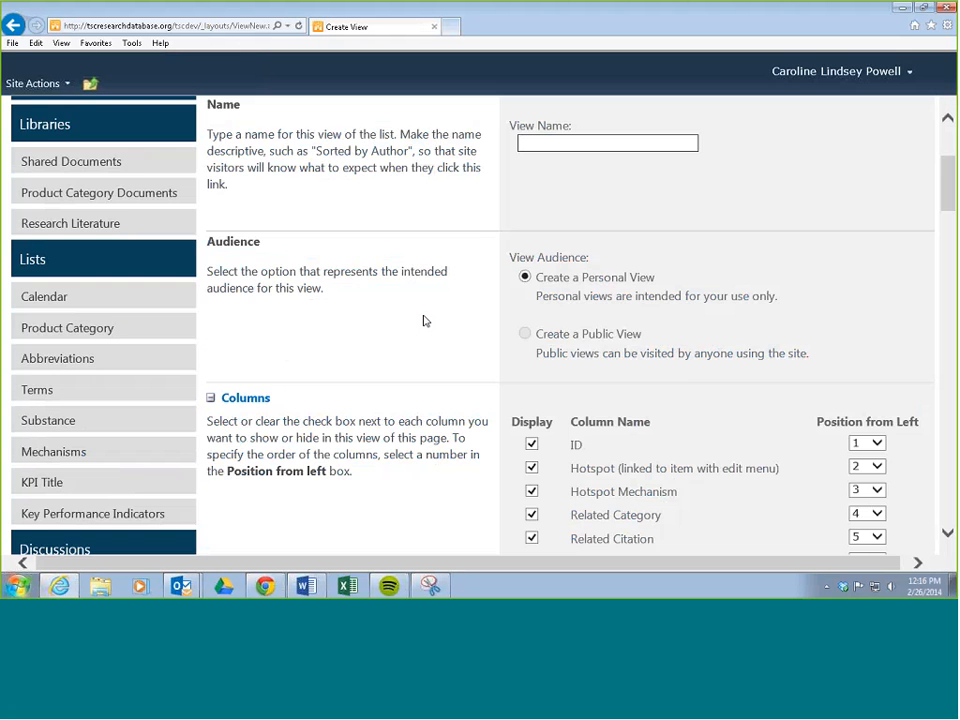
scroll(423, 320, "up", 2)
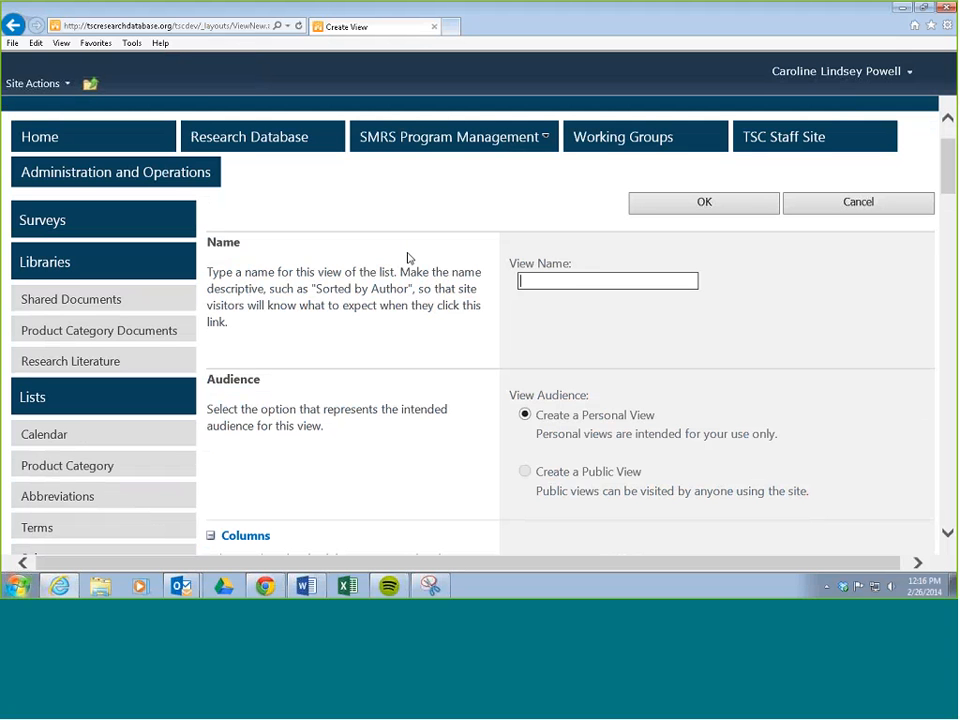
type("Combine Hotspots Che")
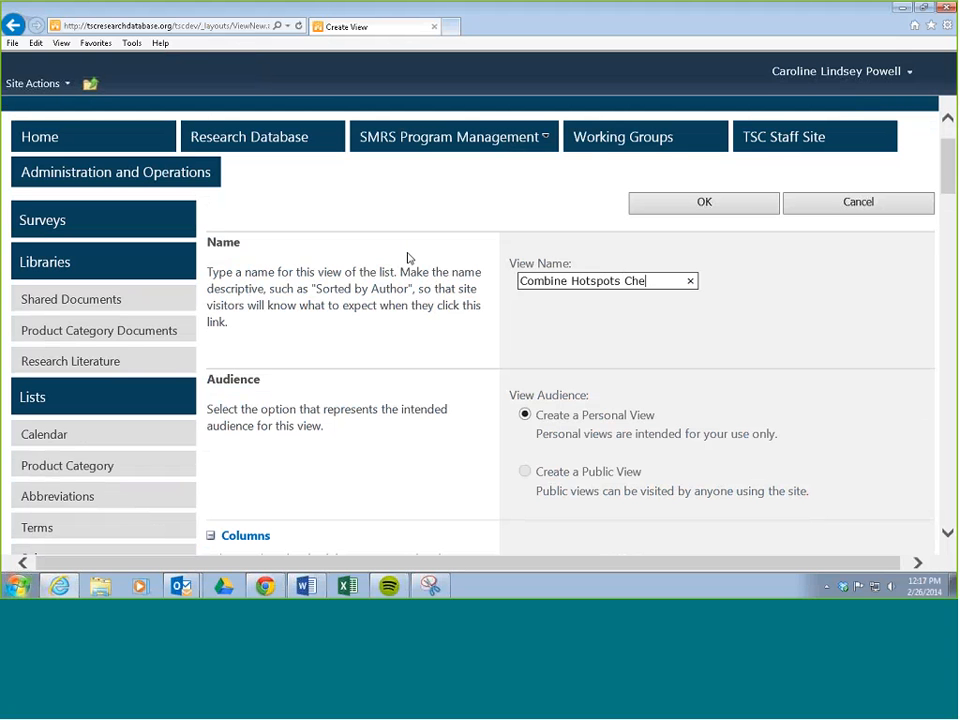
type("ck2")
Include the Hotspot Type and Life Cycle Stage columns in the new view, in addition to the preselected ones.
scroll(519, 313, "down", 3)
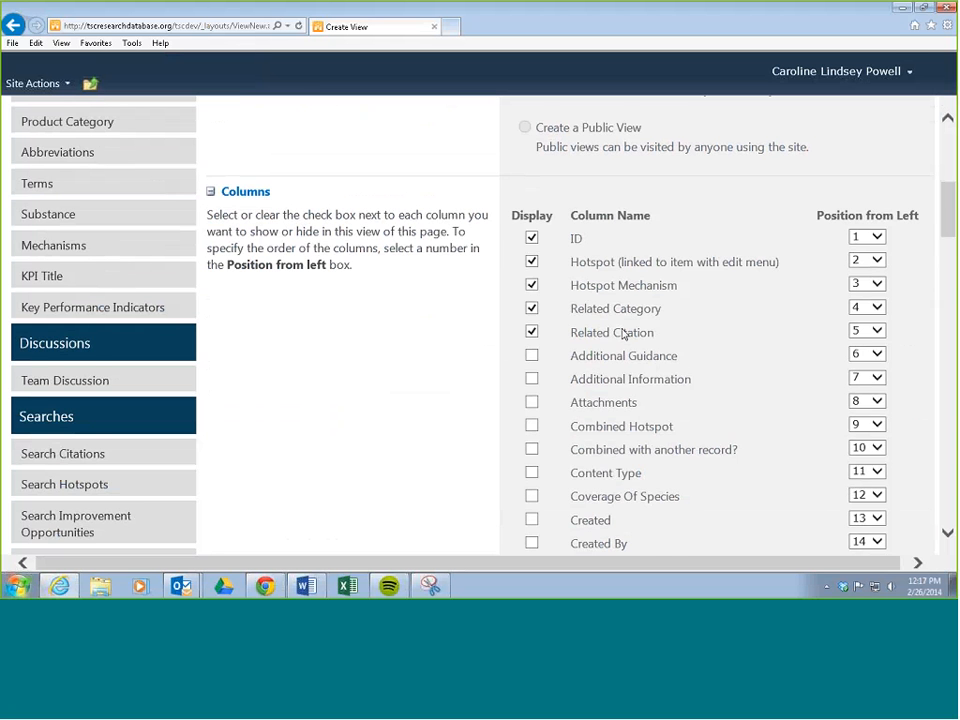
scroll(622, 334, "down", 10)
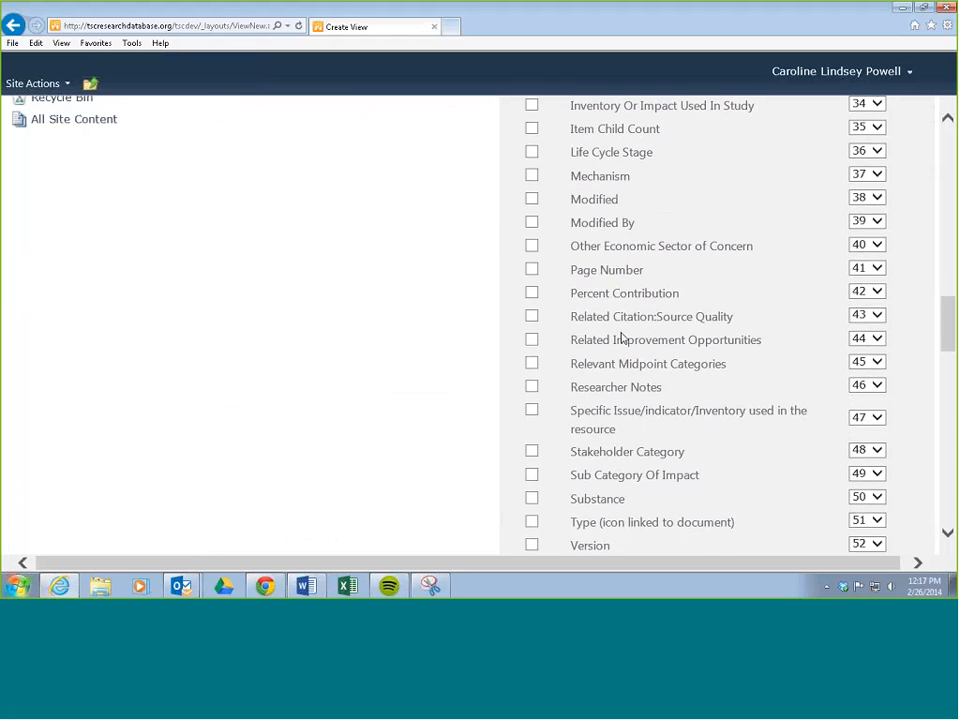
scroll(620, 337, "up", 12)
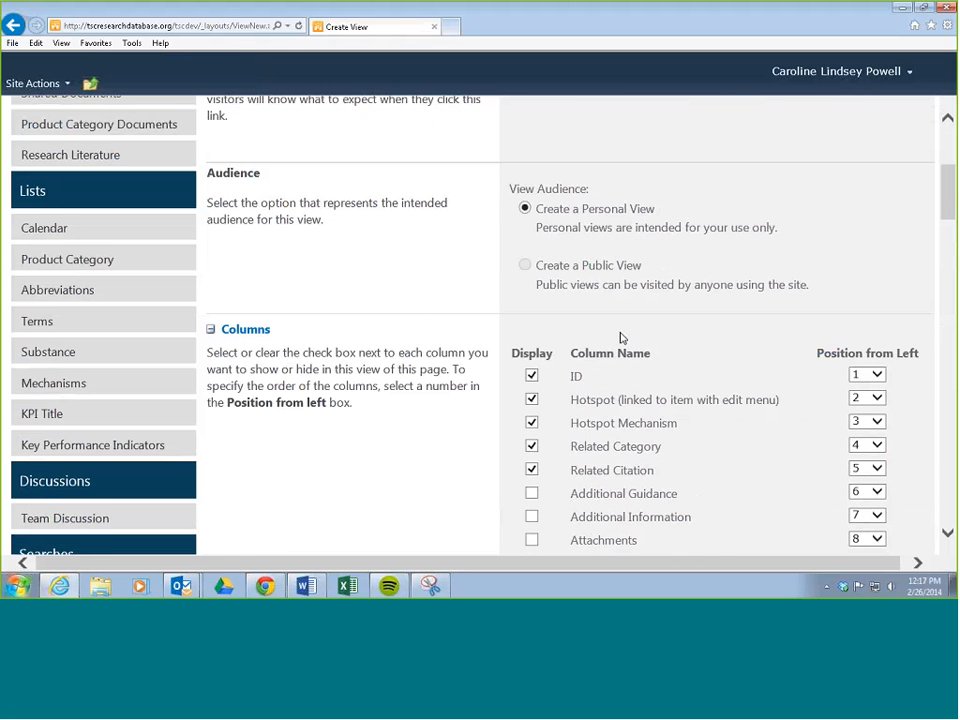
scroll(620, 337, "down", 4)
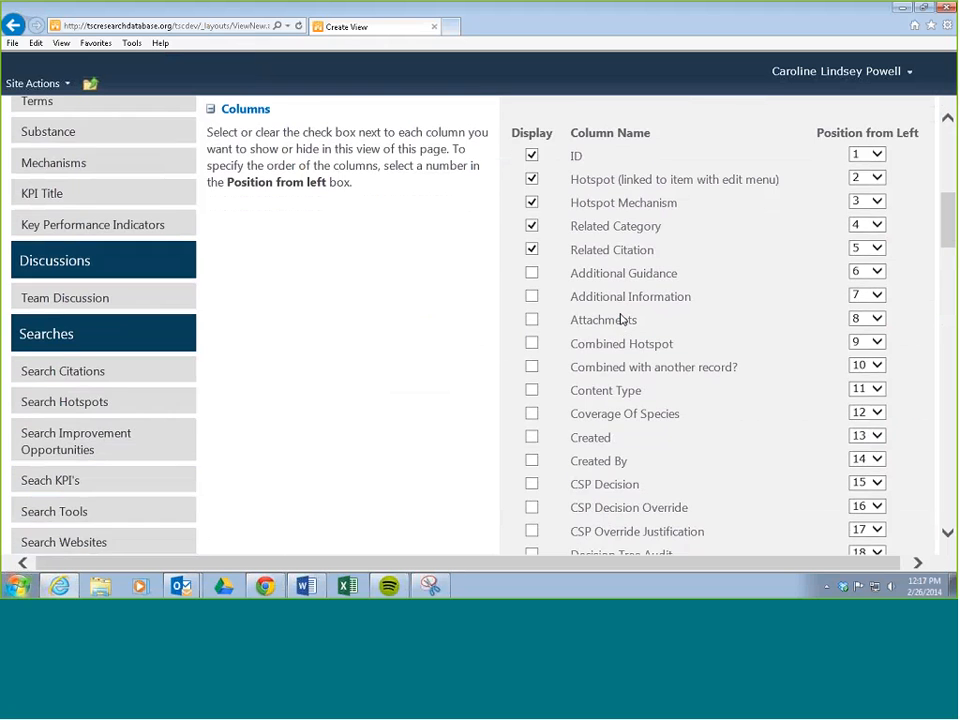
scroll(620, 318, "down", 4)
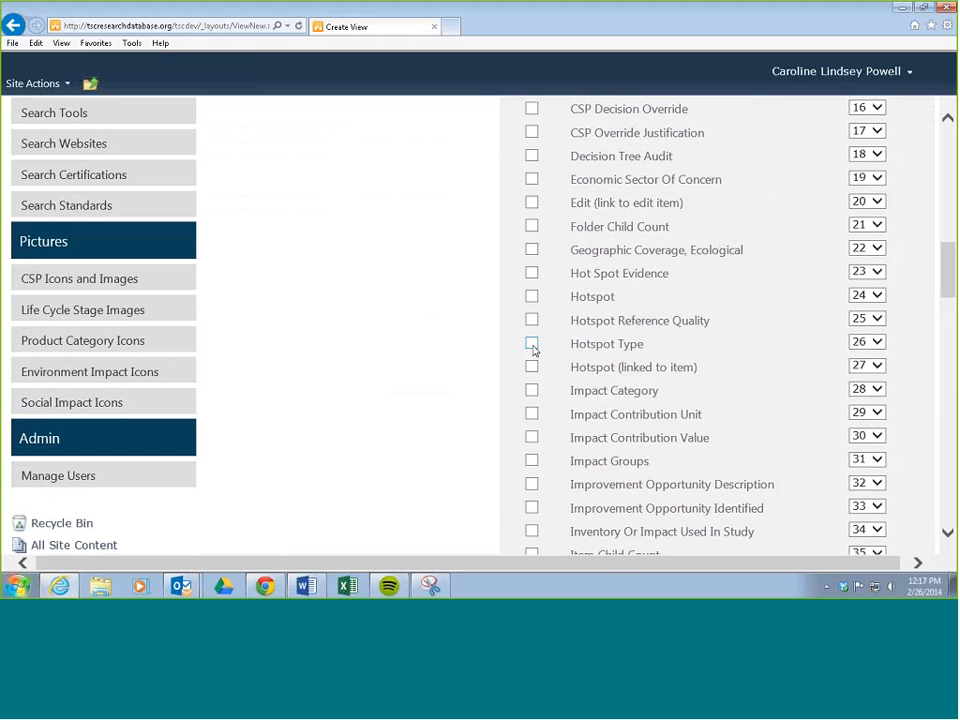
left_click(532, 344)
scroll(607, 332, "down", 2)
left_click(532, 442)
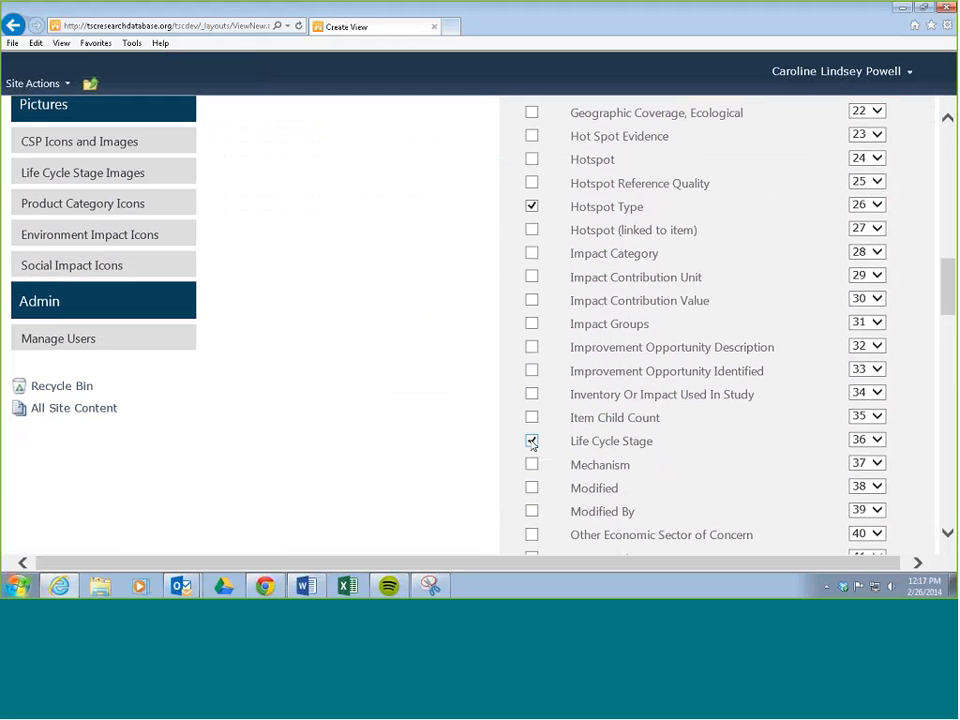
Check the view's column selection and order, and save the new personal view.
scroll(619, 330, "up", 8)
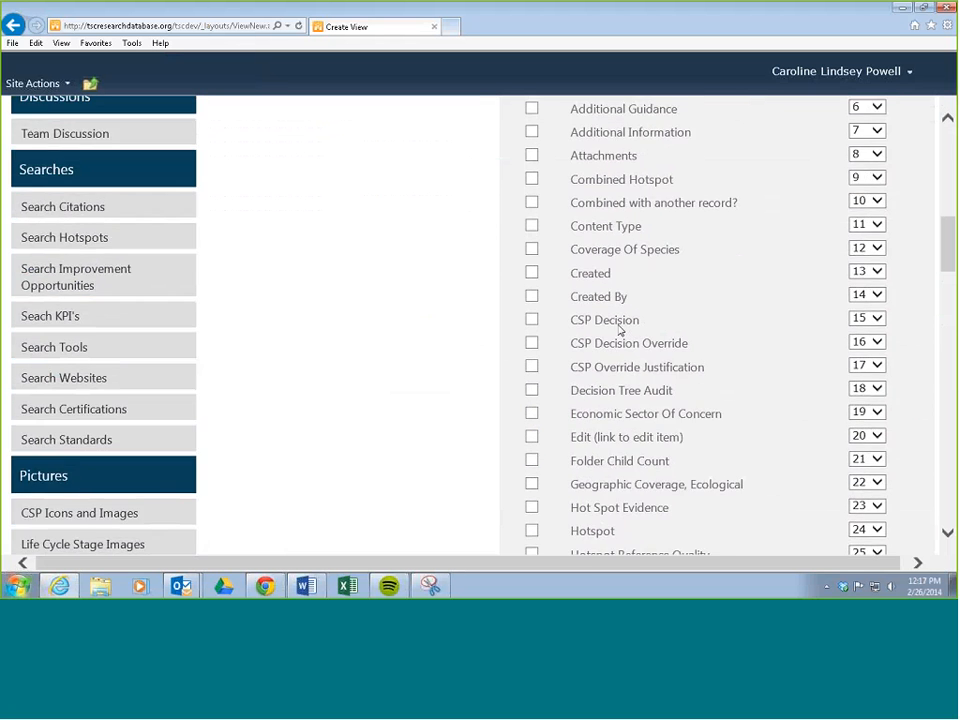
scroll(619, 330, "up", 1)
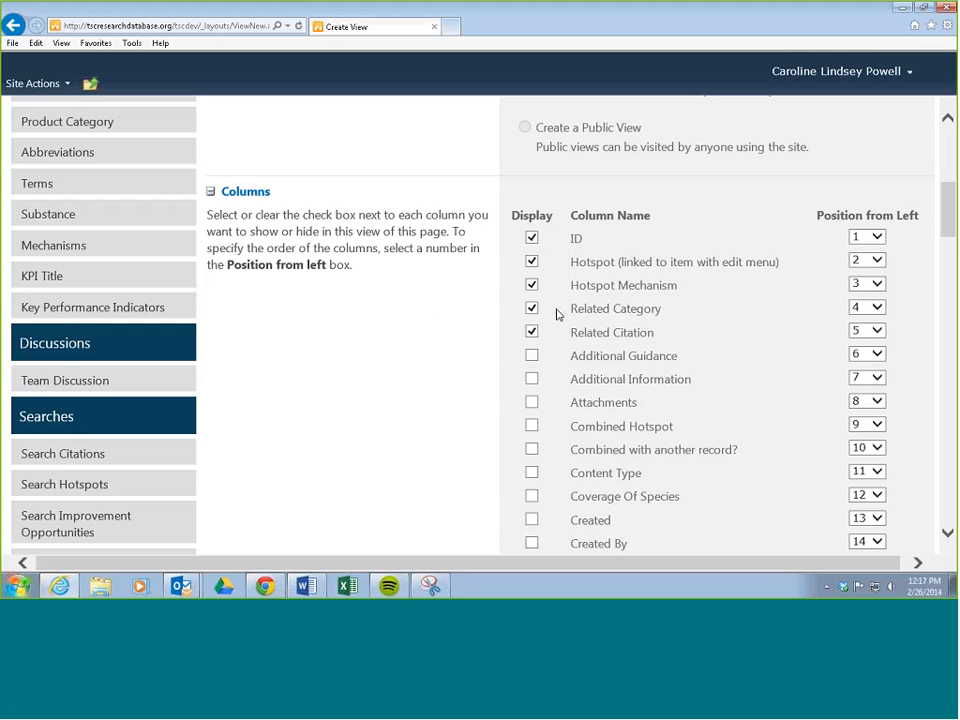
scroll(557, 314, "down", 6)
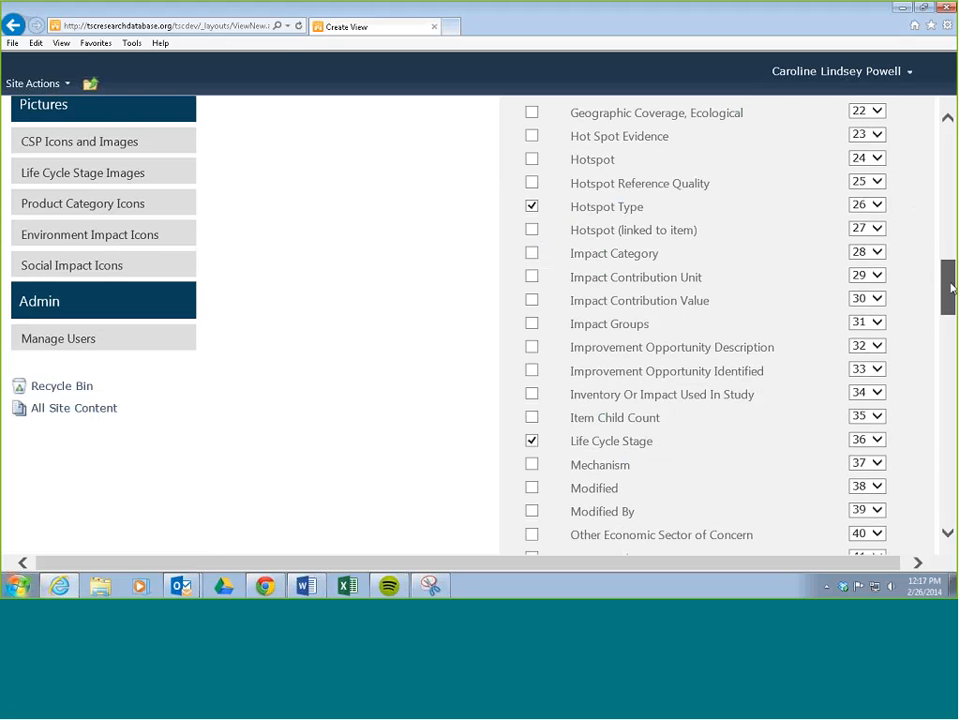
left_click_drag(951, 288, 947, 210)
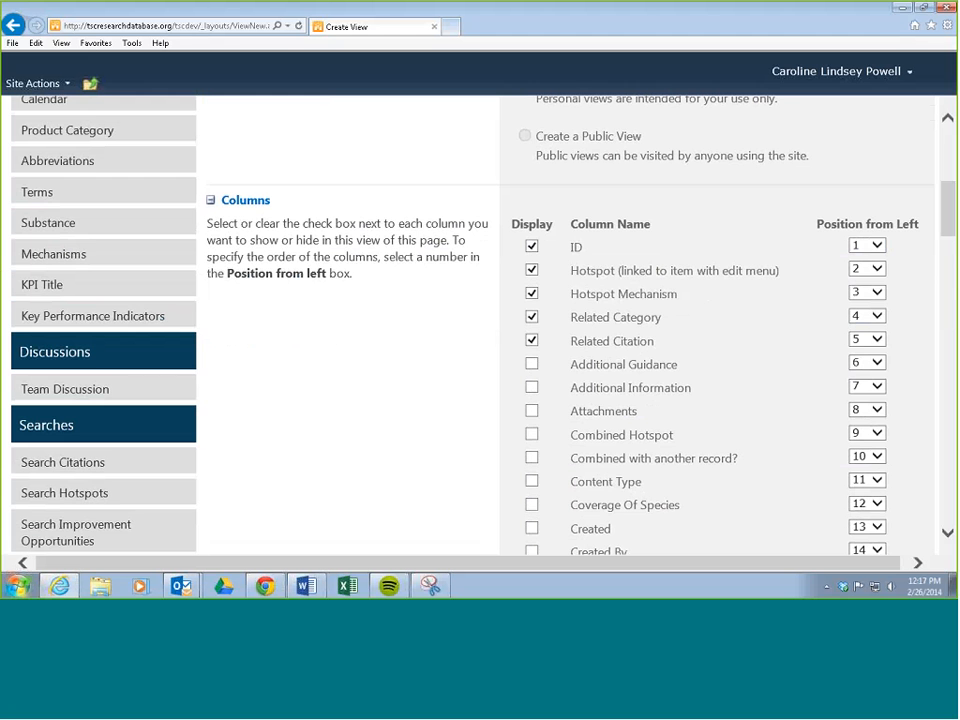
left_click_drag(946, 218, 951, 162)
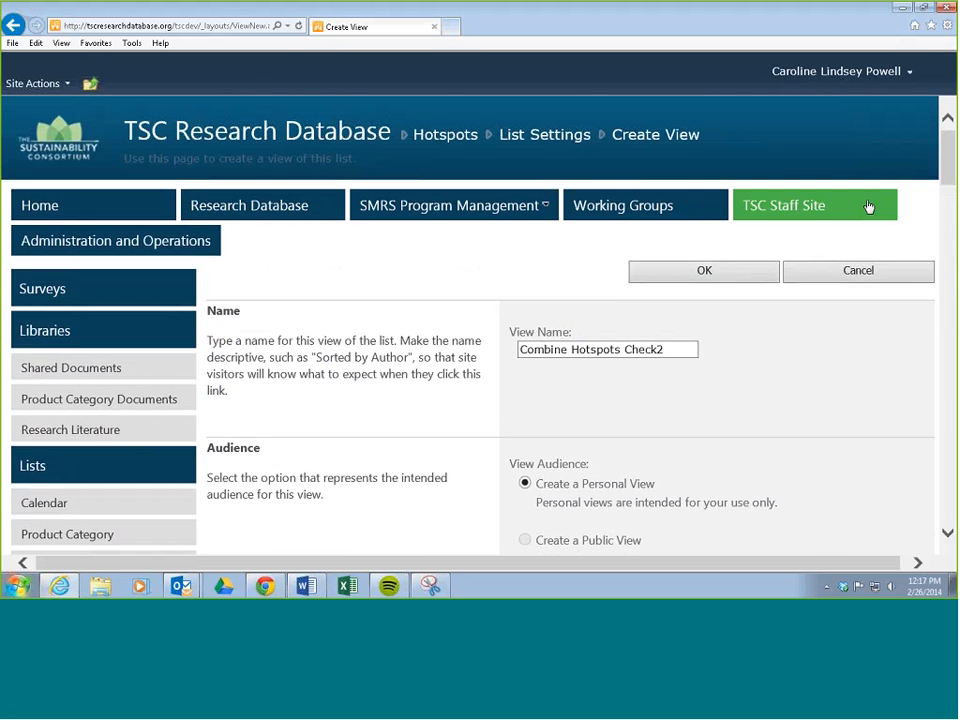
left_click(706, 273)
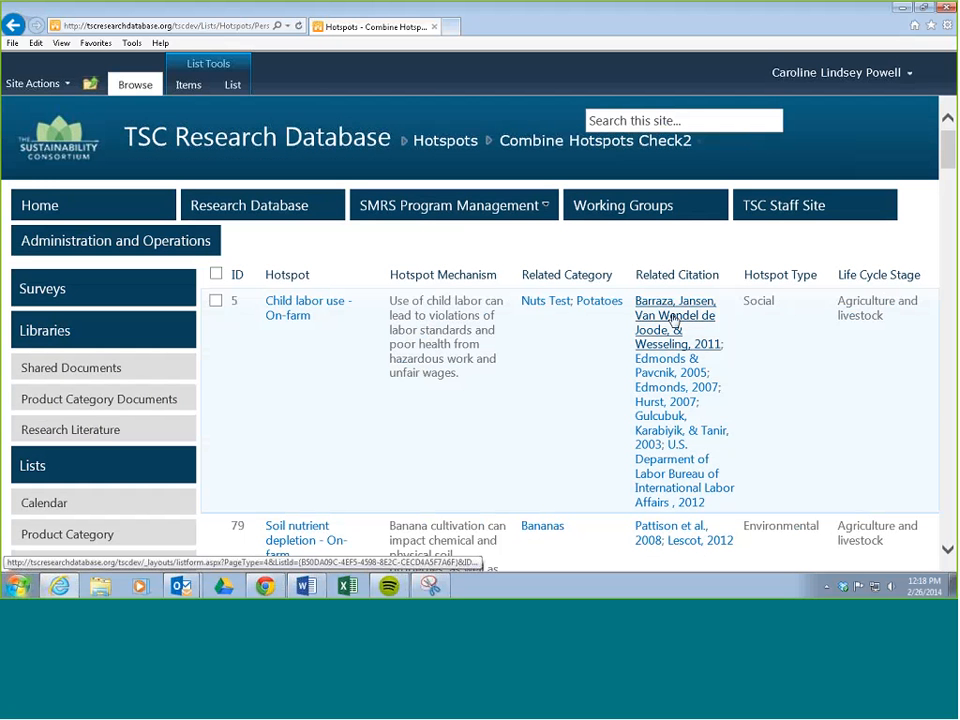
Look over the columns of the new view and reopen Combine Hotspots Check2 from the personal views.
scroll(673, 318, "down", 3)
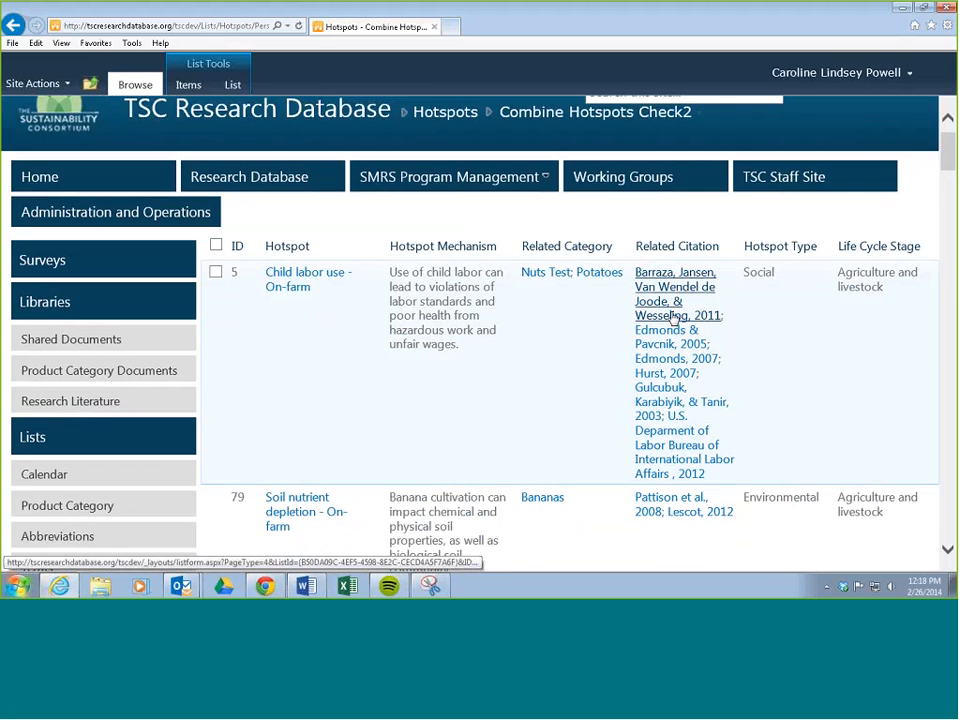
scroll(673, 318, "up", 2)
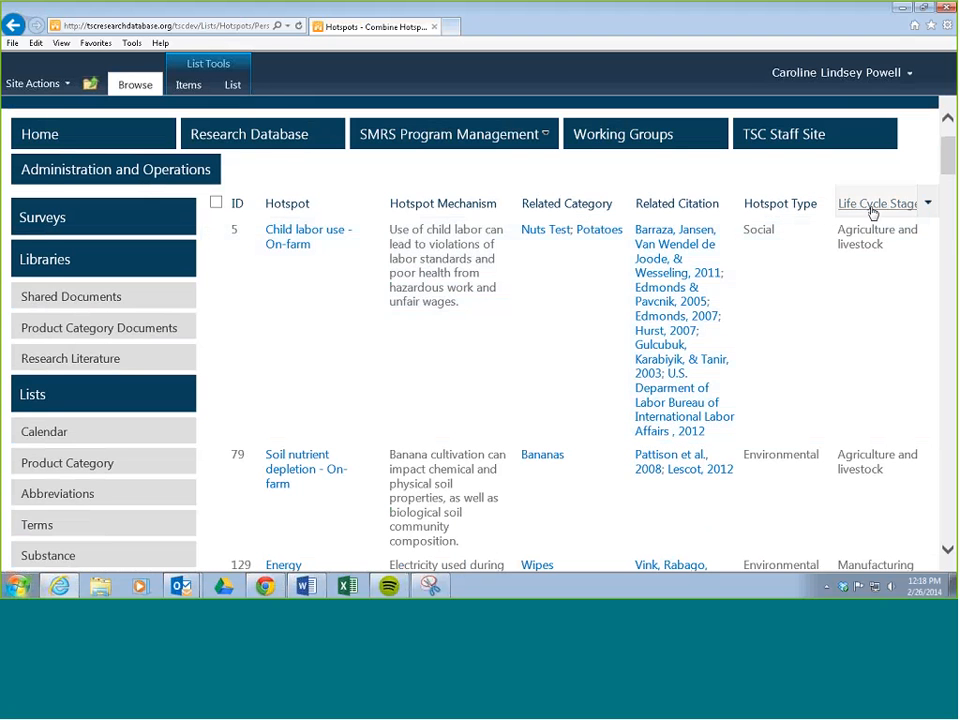
scroll(830, 245, "up", 2)
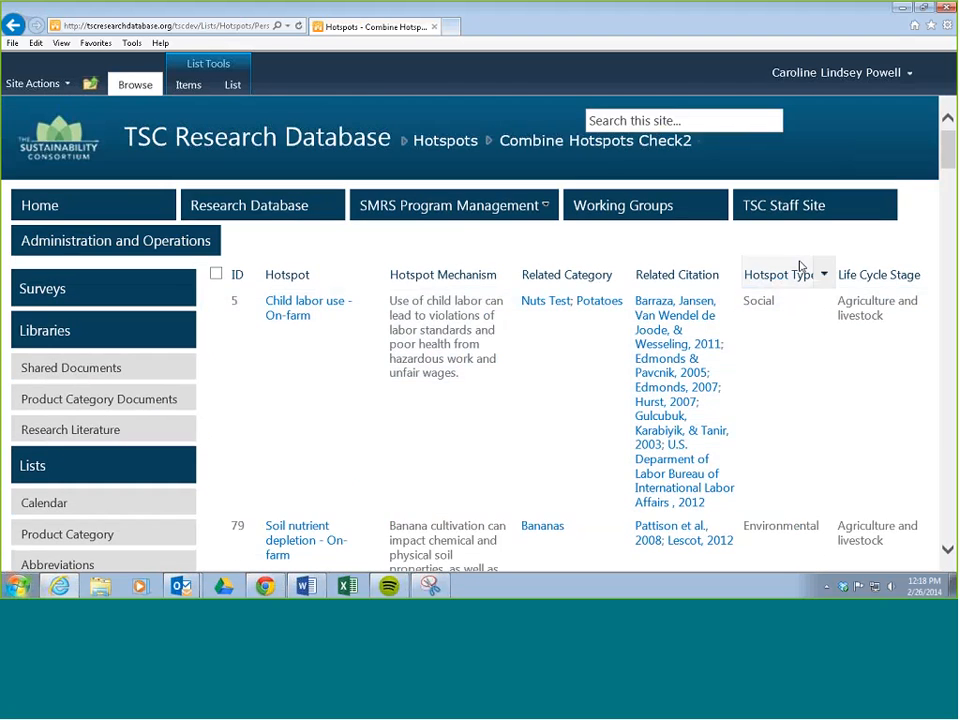
left_click(233, 85)
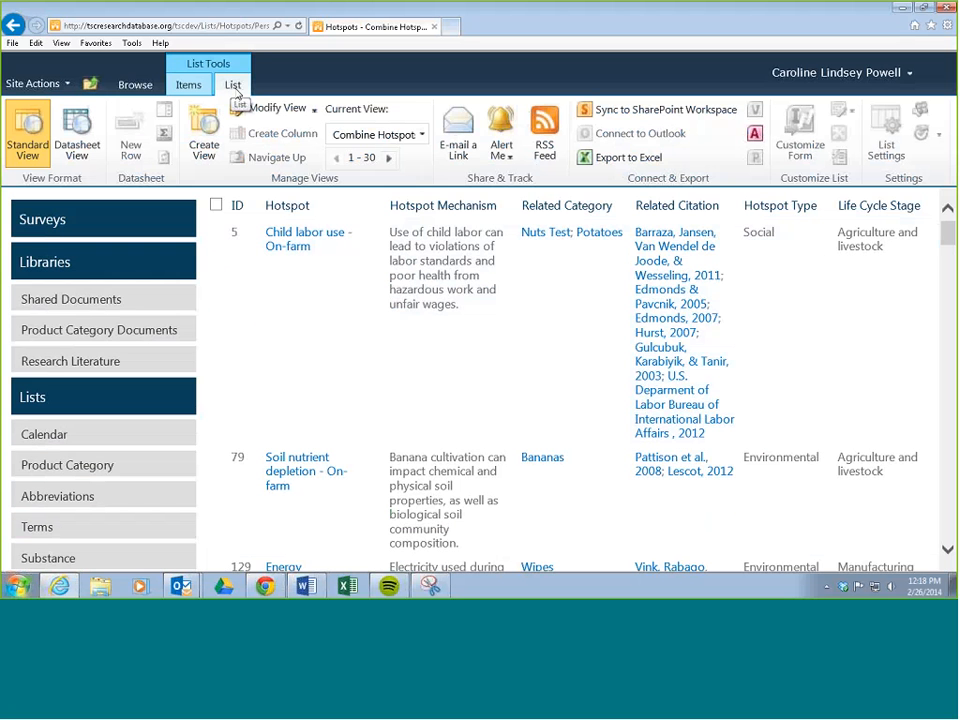
left_click(422, 134)
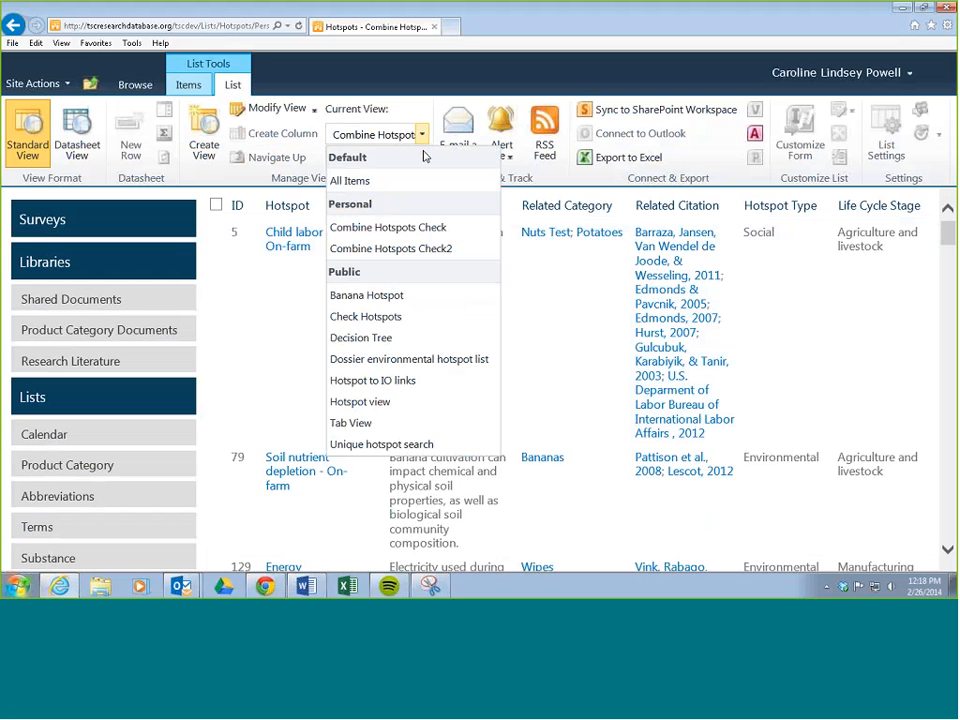
left_click(424, 258)
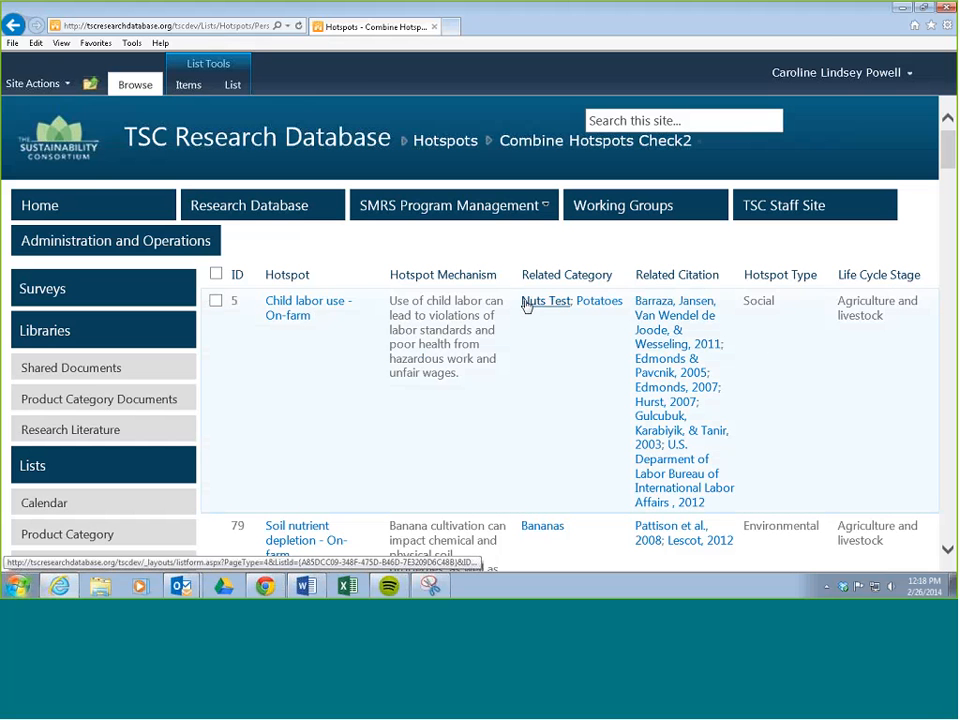
Show the list as a datasheet and move the Related Category column directly after ID.
left_click(232, 86)
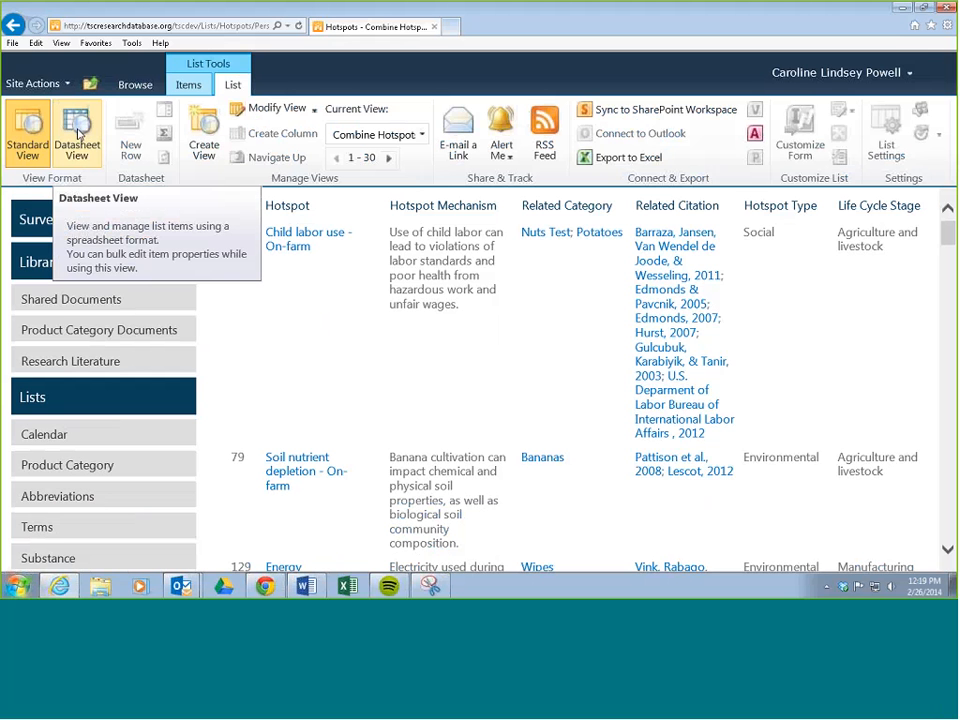
left_click(78, 133)
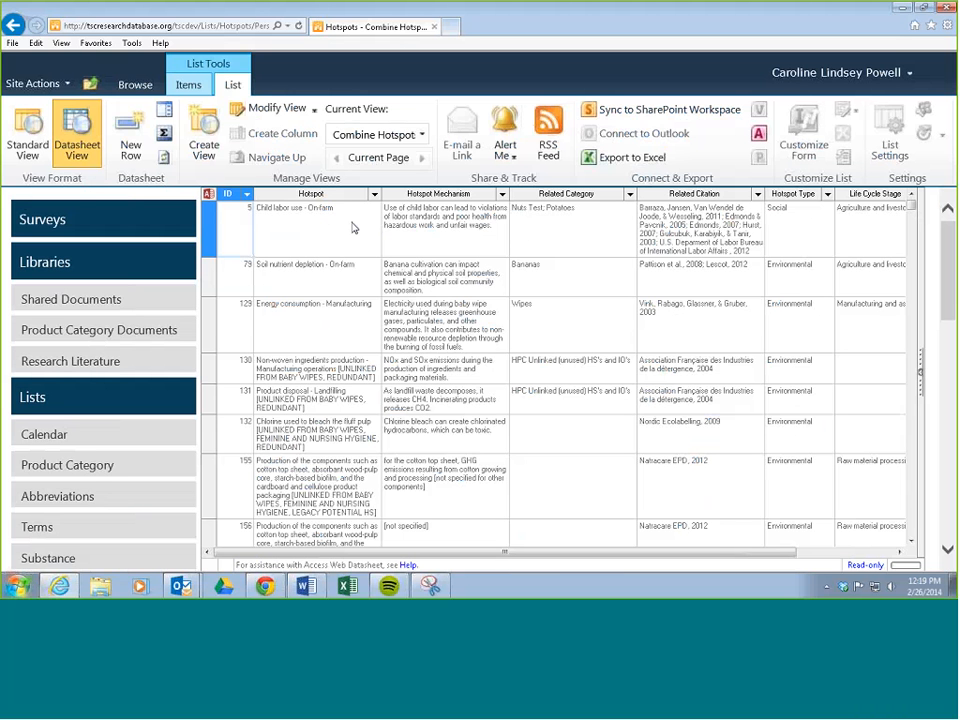
left_click(548, 194)
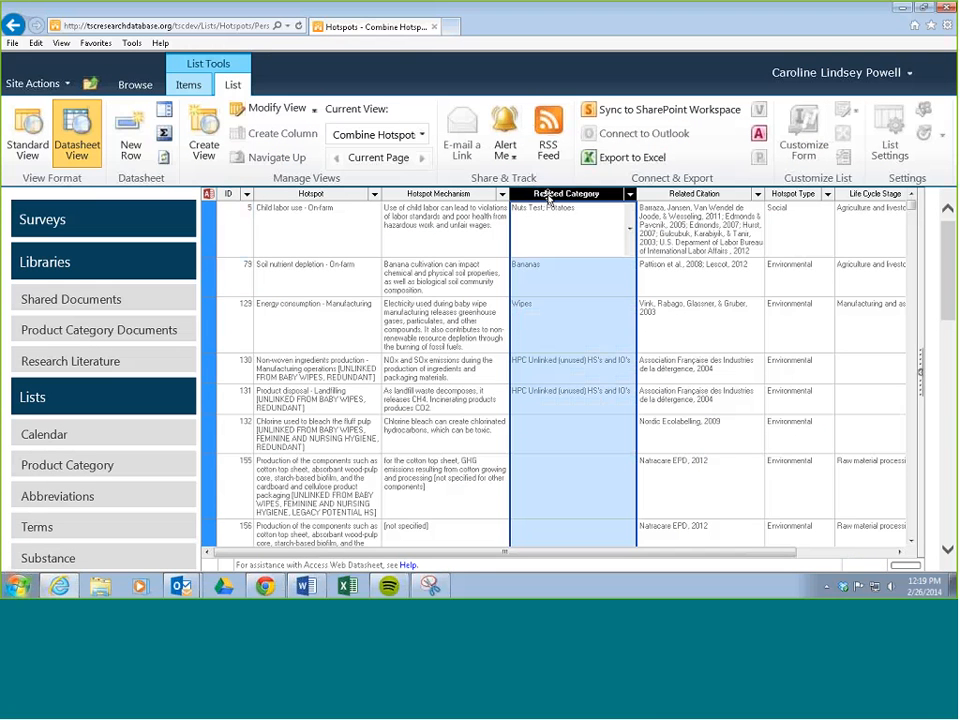
left_click_drag(548, 198, 296, 203)
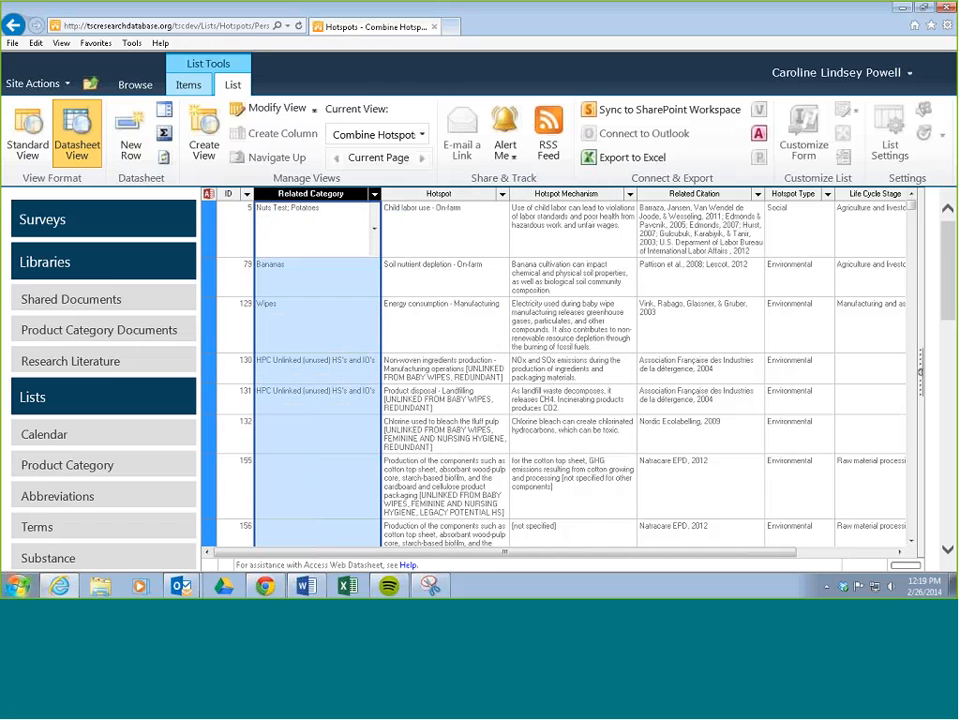
Move the Hotspot Type and Life Cycle Stage columns between Hotspot and Hotspot Mechanism, and return to the standard view format.
left_click(784, 195)
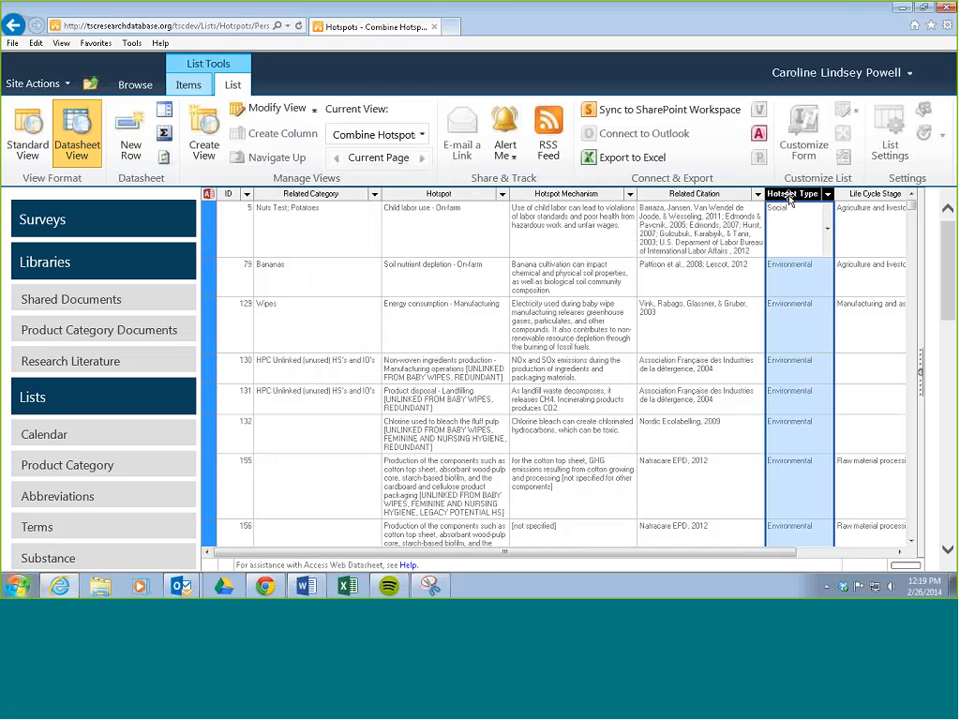
left_click_drag(787, 199, 541, 199)
left_click(876, 194)
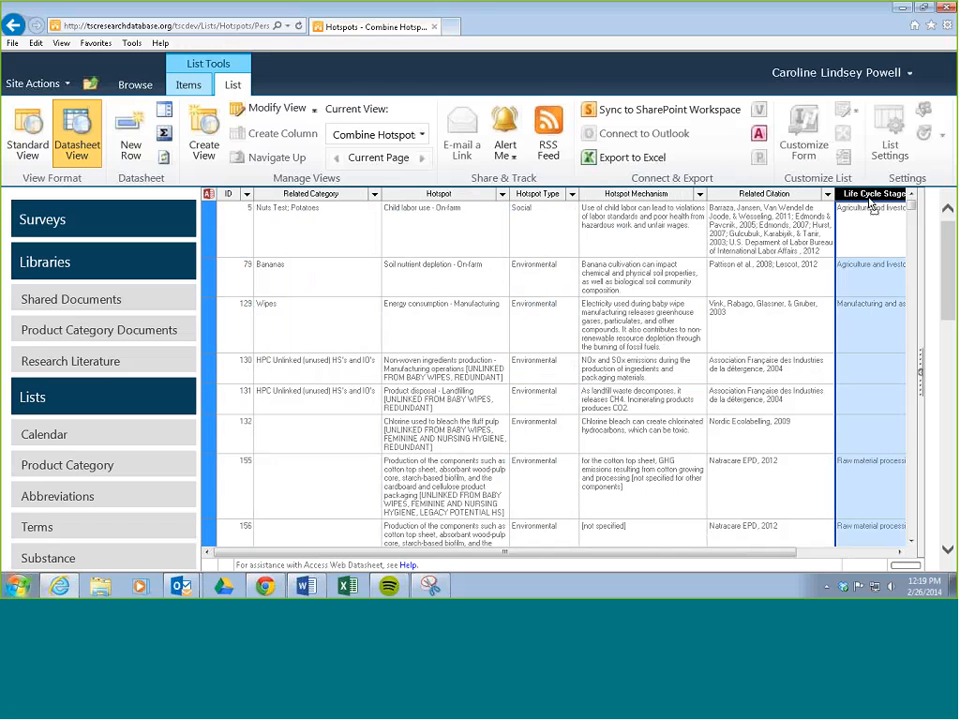
left_click_drag(631, 207, 612, 209)
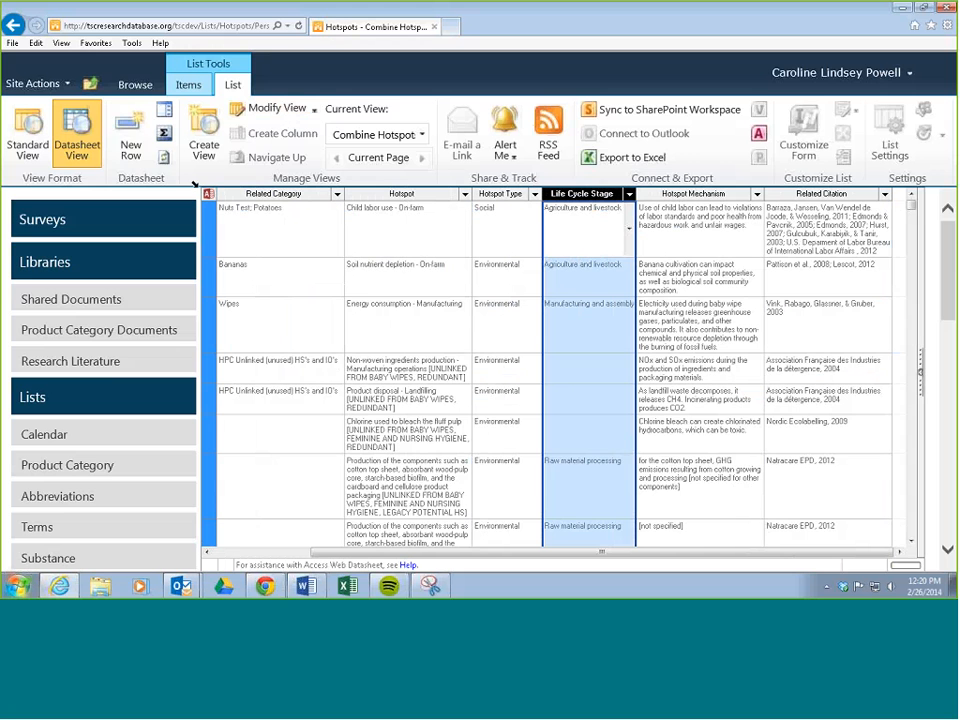
left_click(24, 139)
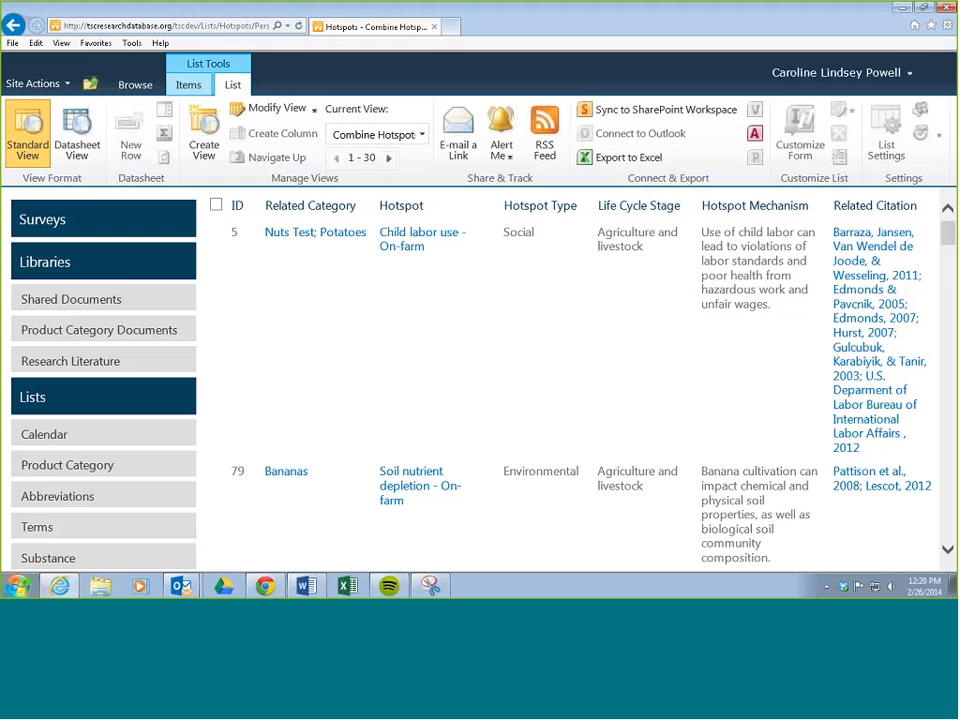
Go to the TSC Research Database home page and bring the site's lists into view.
left_click(915, 26)
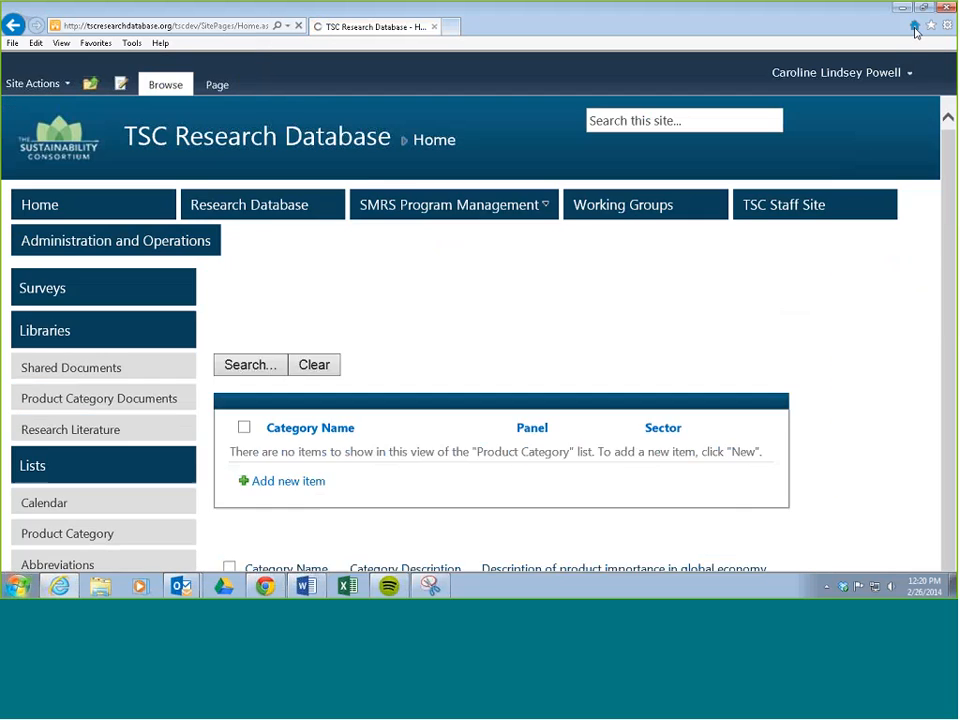
mouse_move(449, 205)
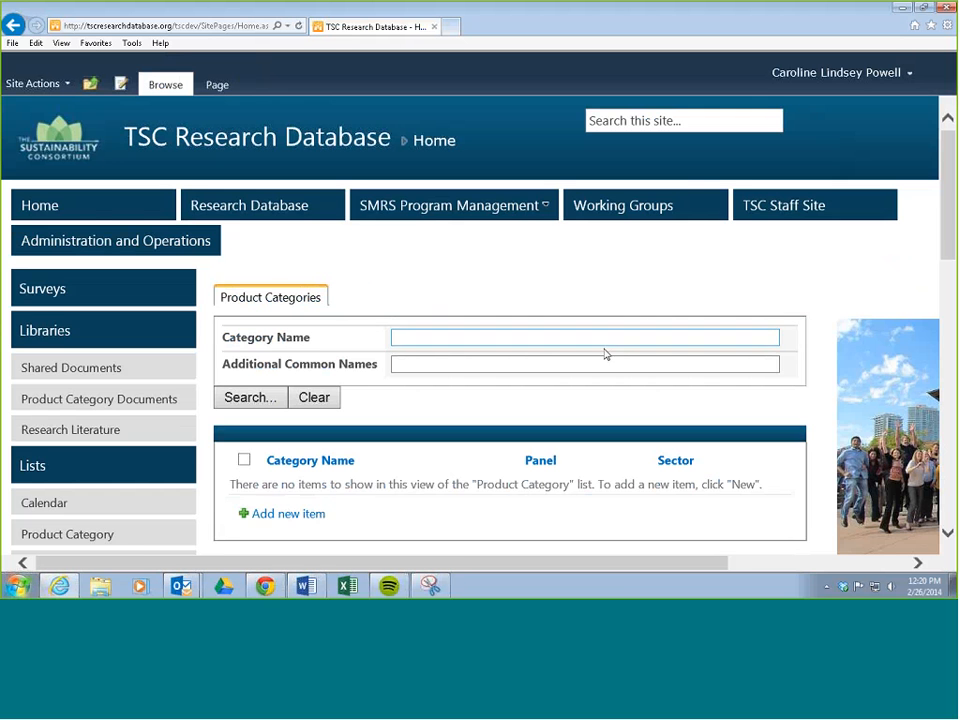
scroll(604, 354, "down", 5)
scroll(630, 379, "up", 4)
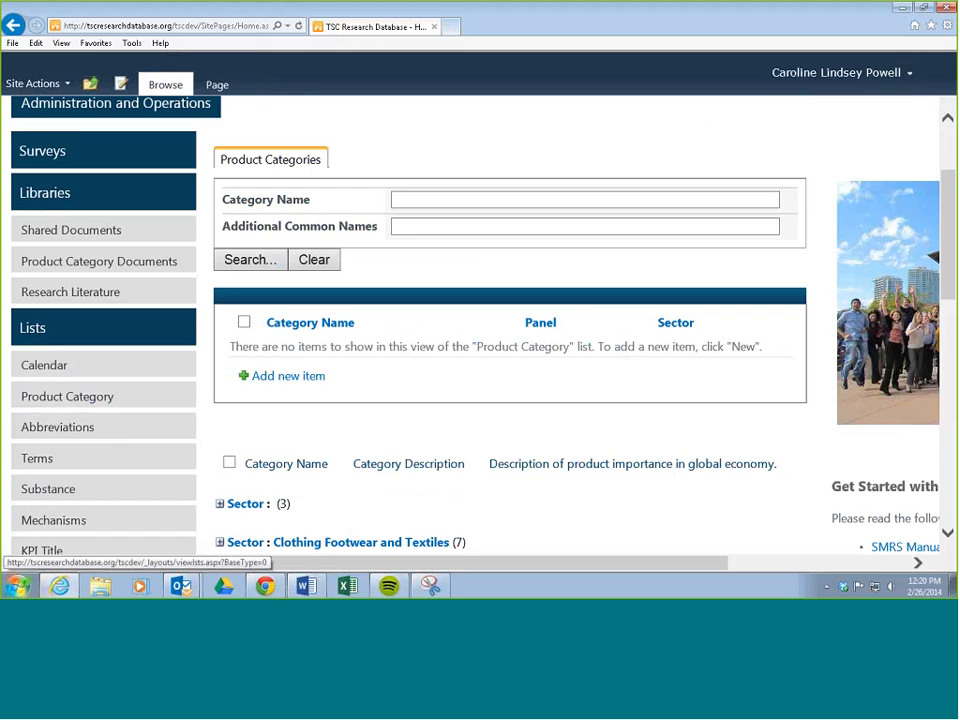
Open the Hotspots list from the site's lists and switch it to the personal view Combine Hotspots Check2.
left_click(33, 330)
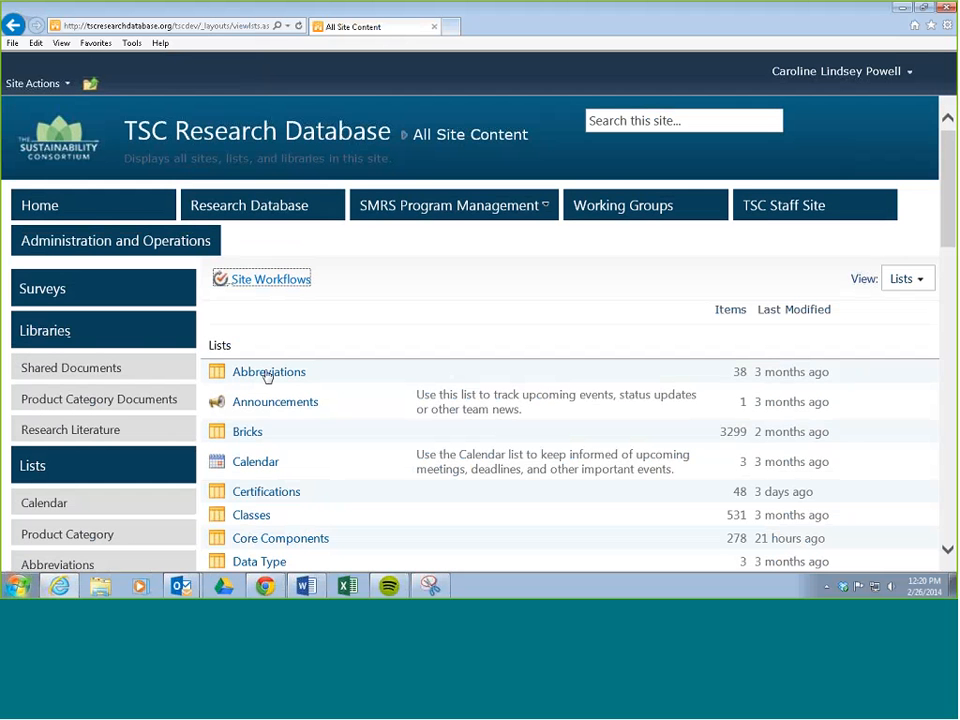
scroll(290, 375, "down", 3)
scroll(312, 373, "down", 3)
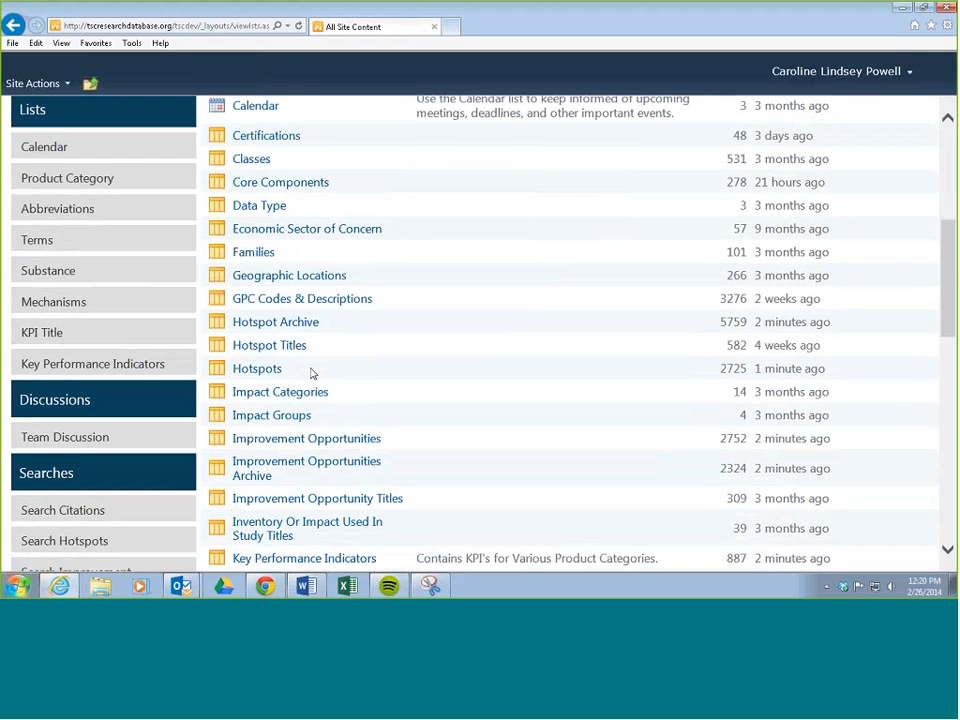
left_click(258, 369)
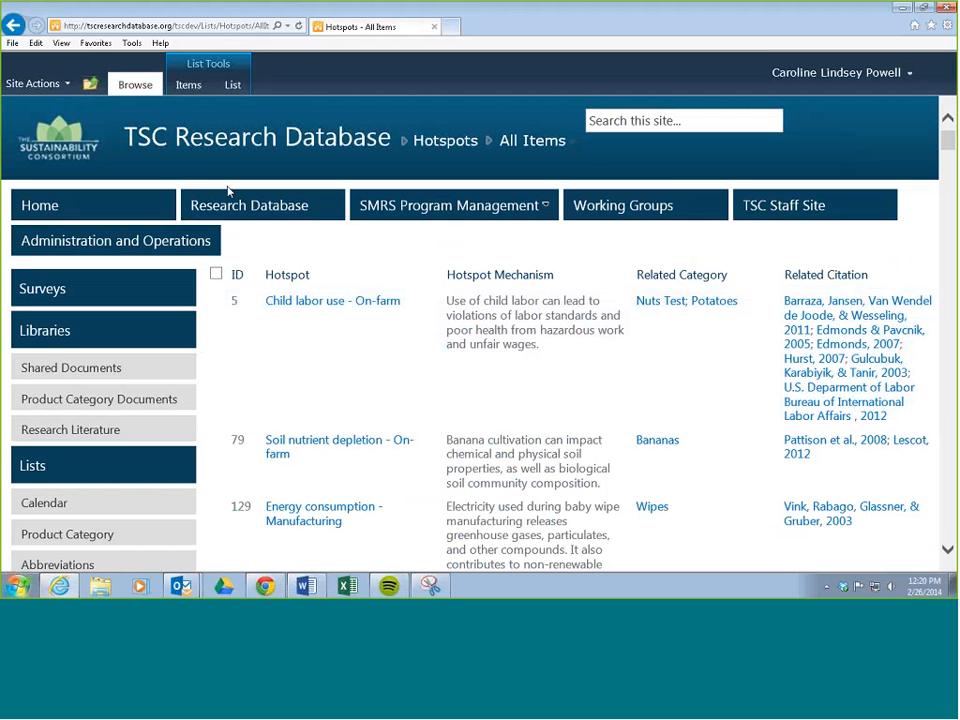
left_click(232, 85)
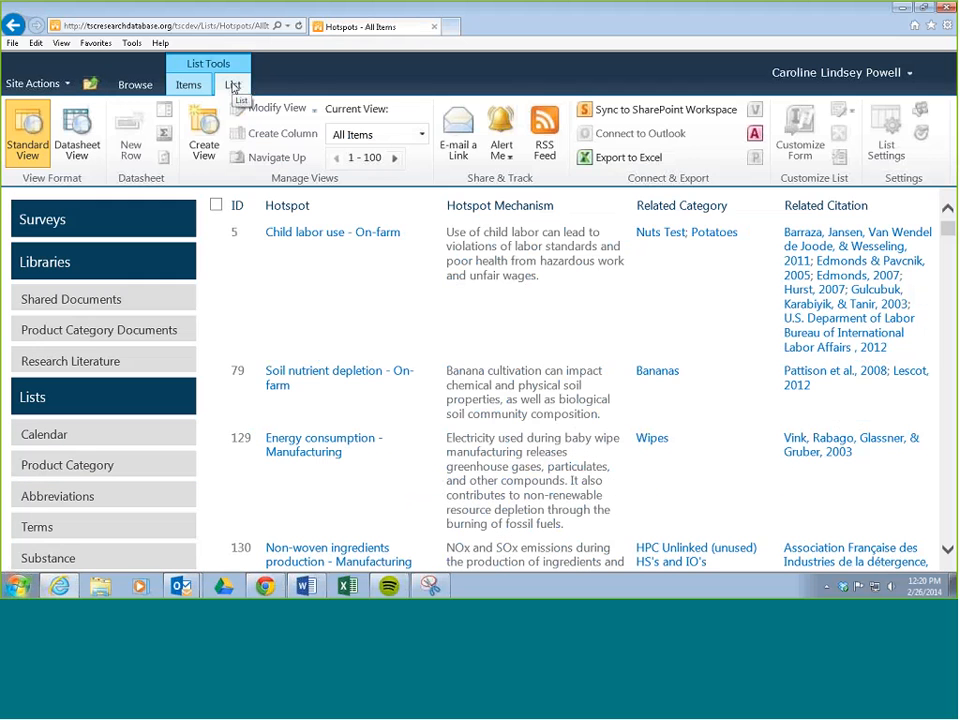
left_click(422, 137)
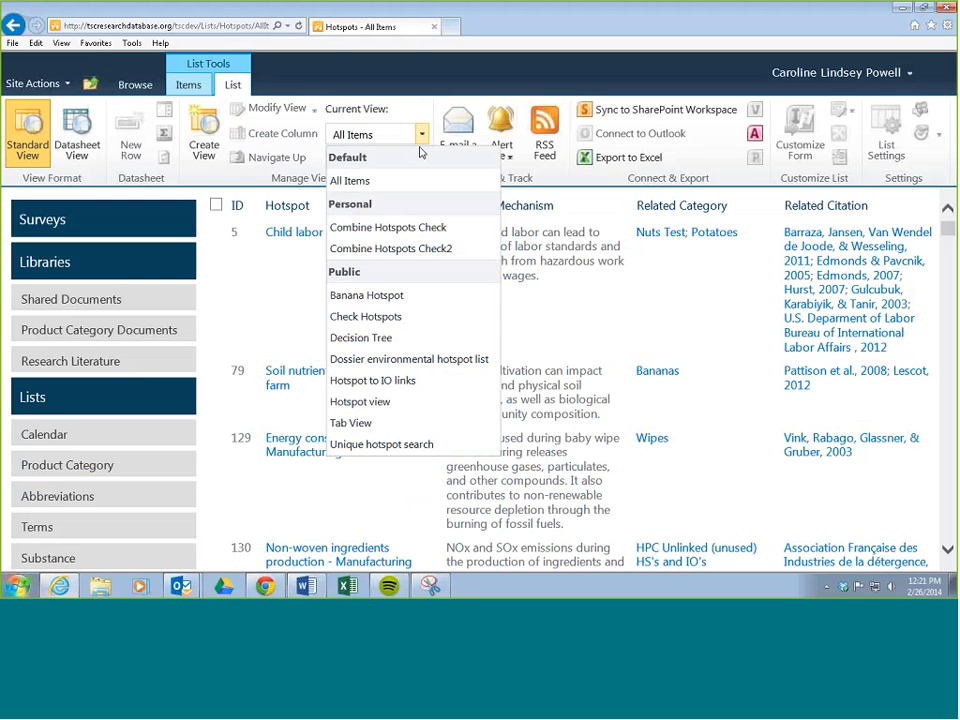
left_click(381, 256)
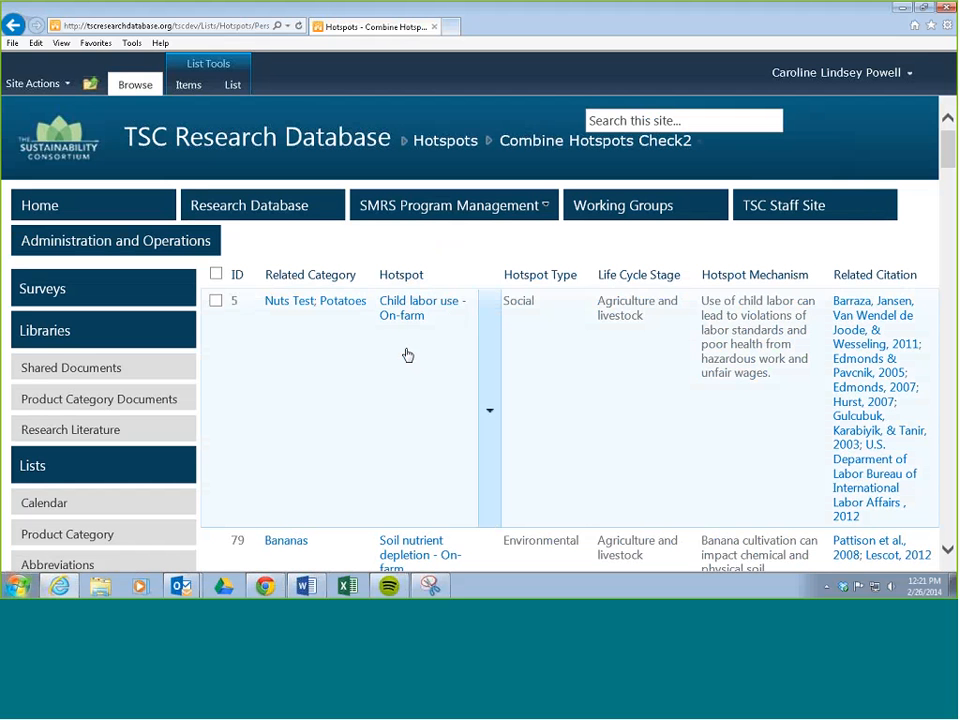
Filter the Related Category column to Non-dairy and look over the matching hotspots.
left_click(365, 275)
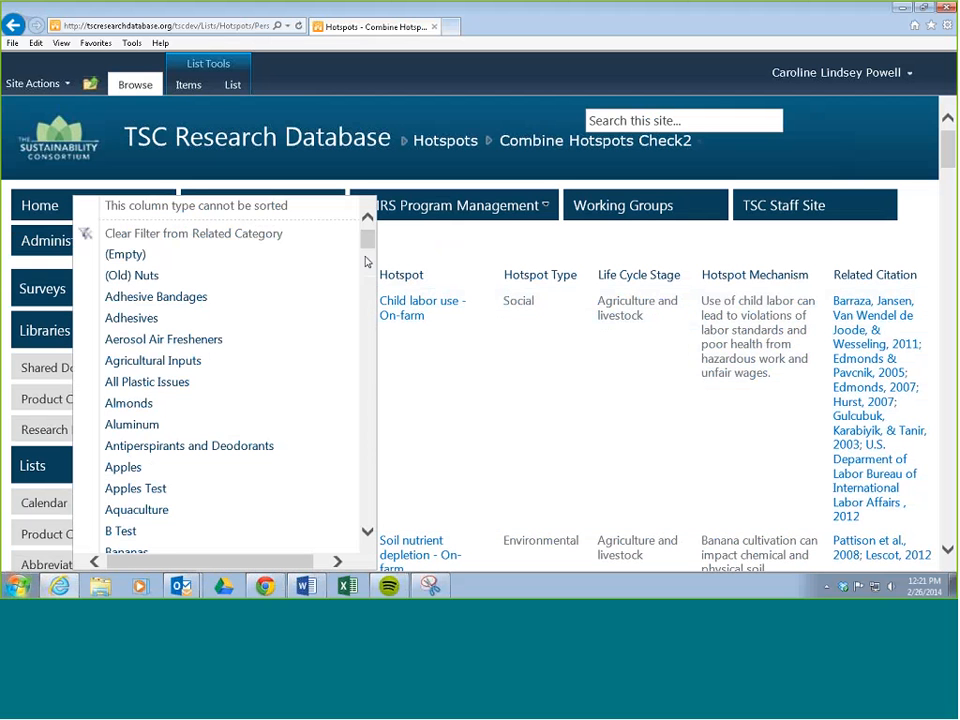
left_click_drag(368, 242, 366, 392)
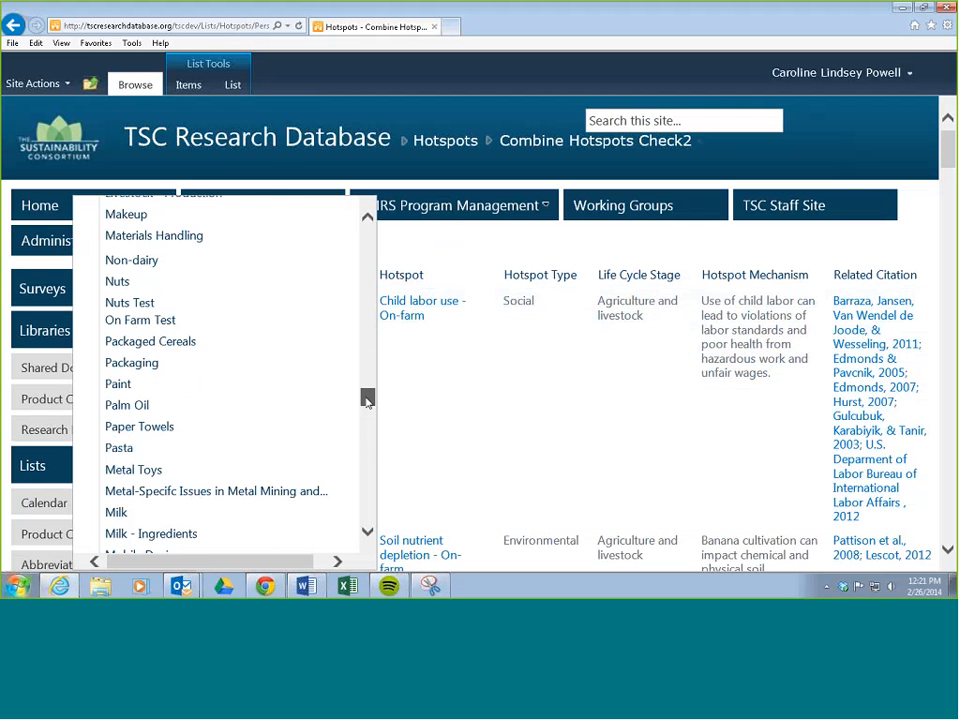
left_click(148, 318)
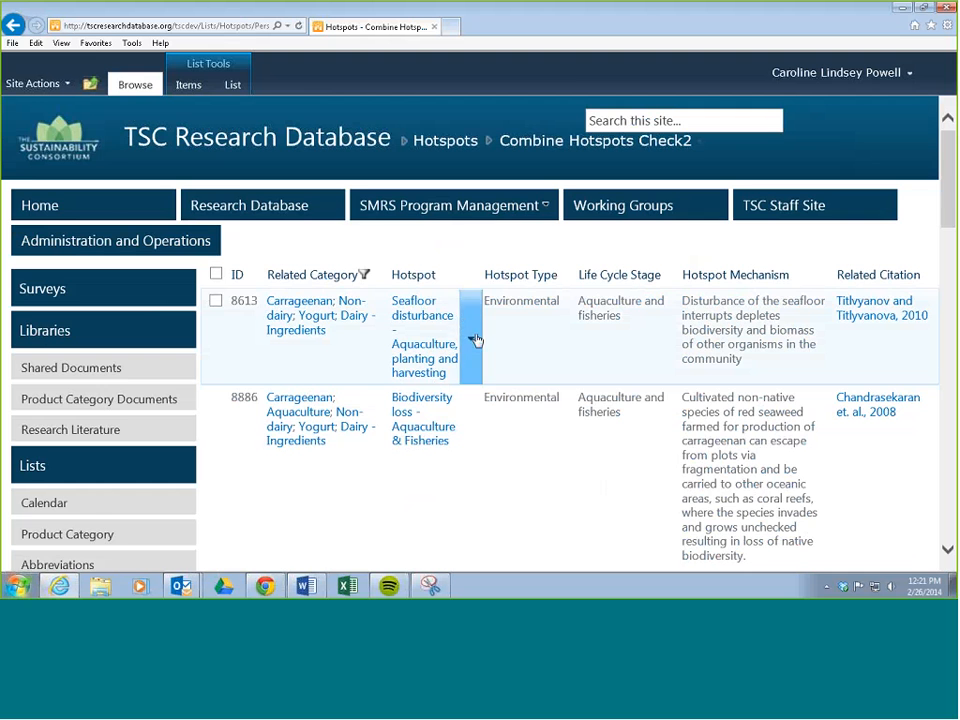
scroll(489, 343, "down", 3)
scroll(489, 345, "down", 2)
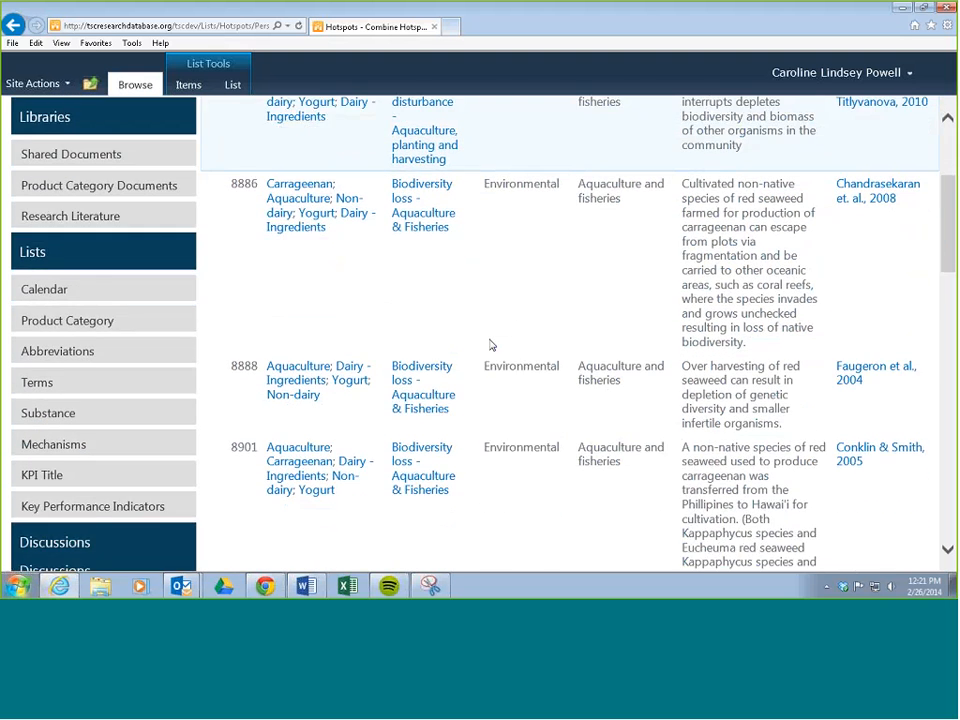
scroll(490, 343, "up", 5)
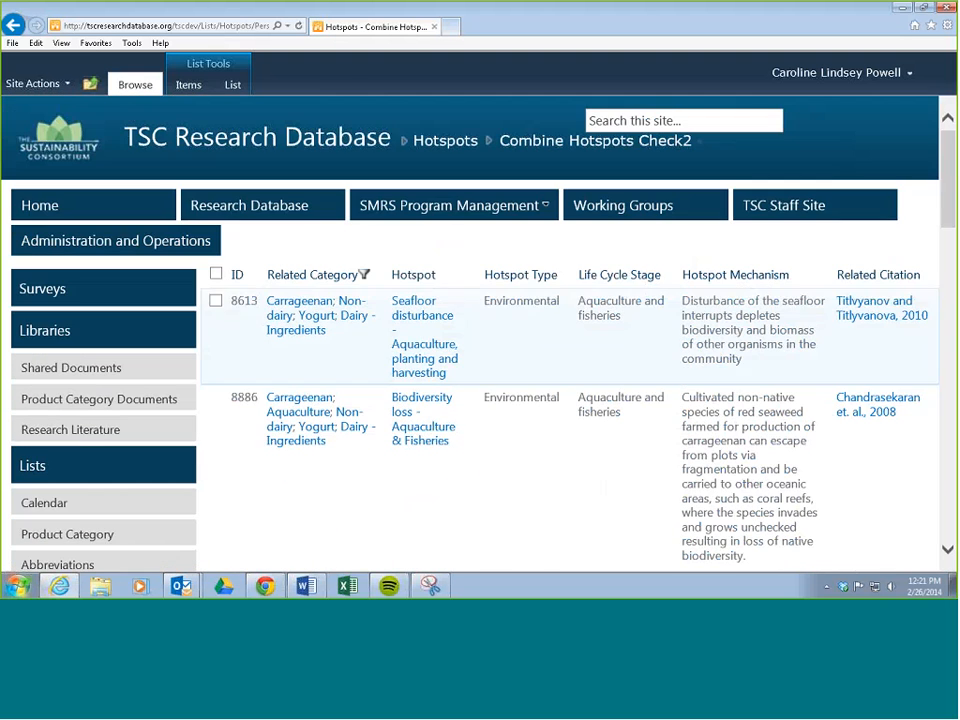
Sort the Hotspot column in ascending order and filter it to Biodiversity loss - Aquaculture & Fisheries.
left_click(474, 280)
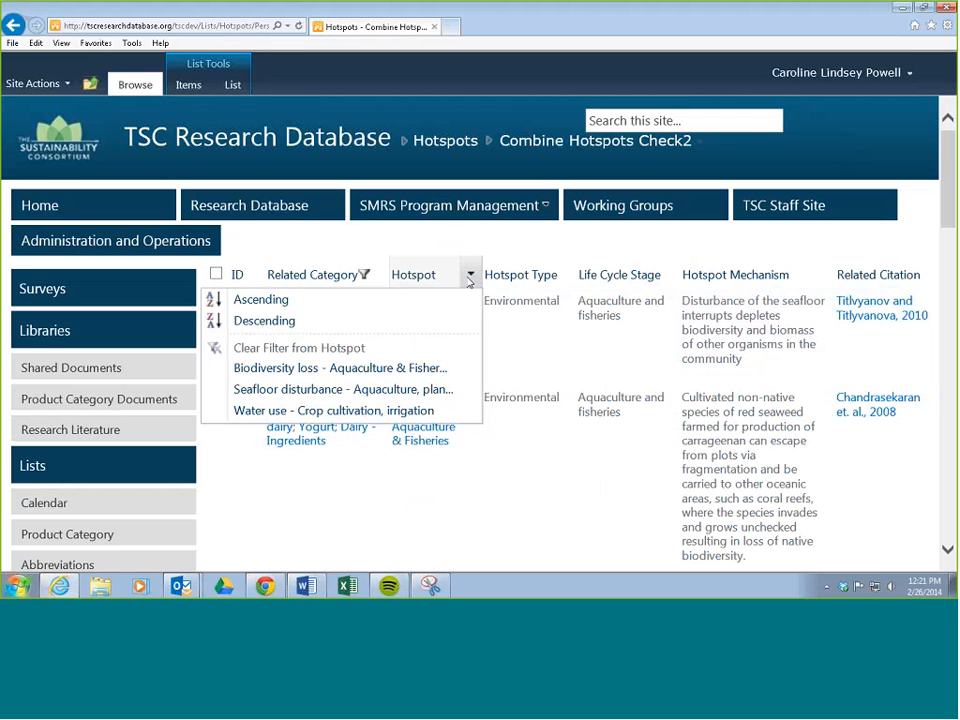
left_click(272, 306)
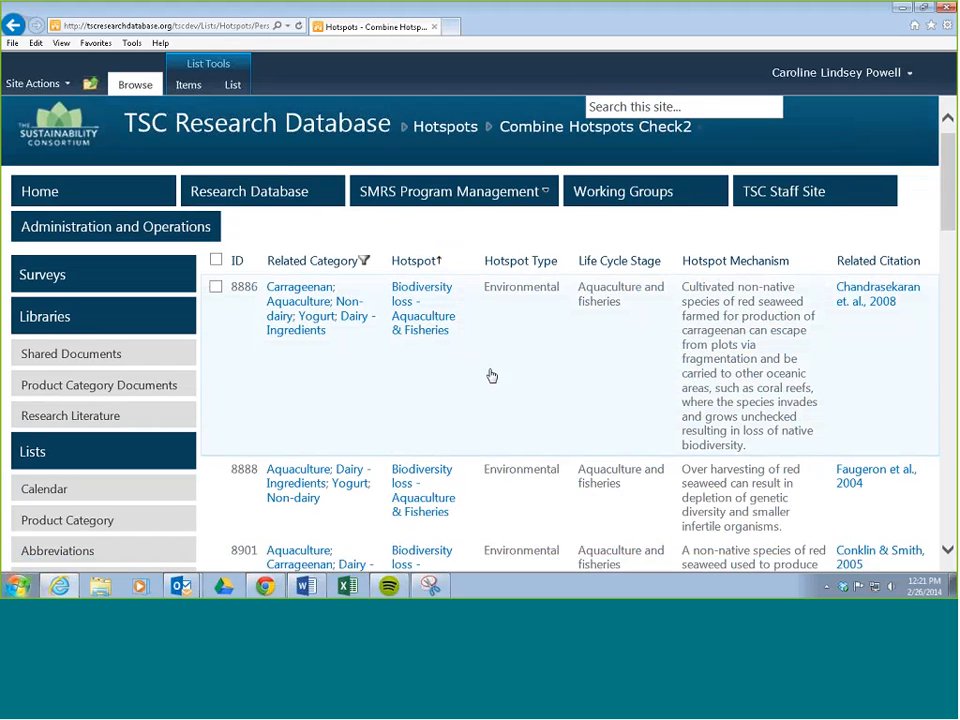
scroll(488, 375, "down", 3)
scroll(490, 375, "up", 2)
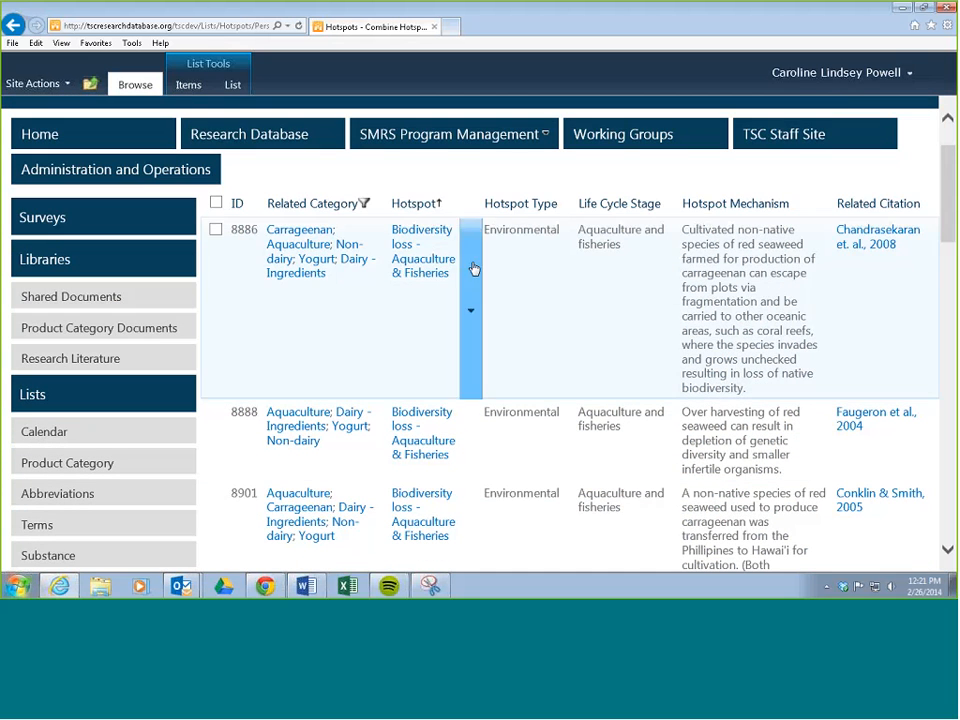
left_click(471, 210)
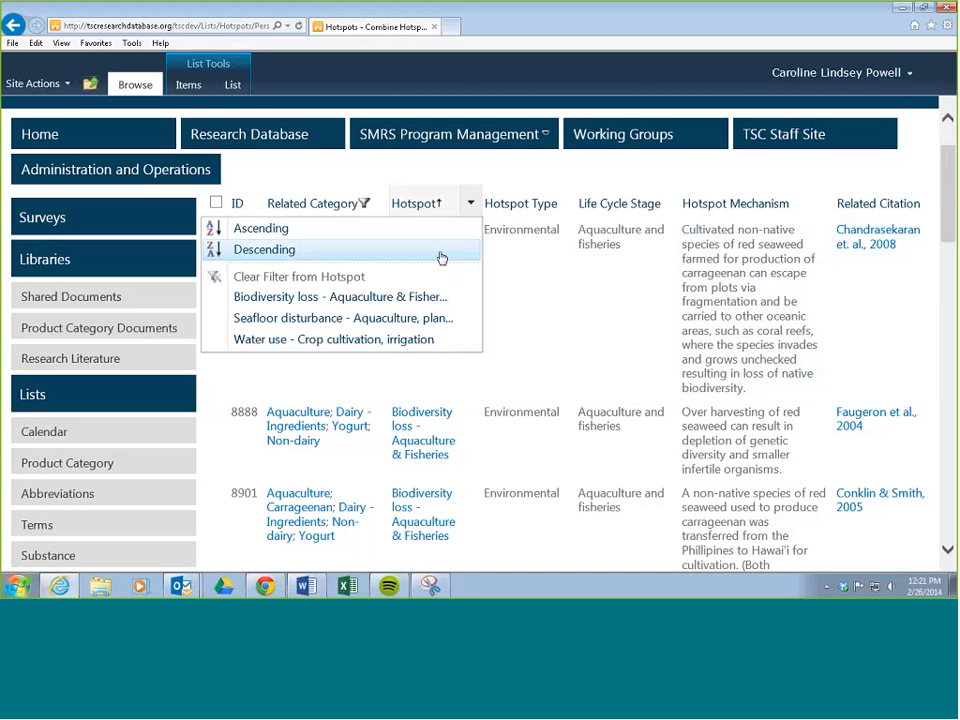
left_click(360, 300)
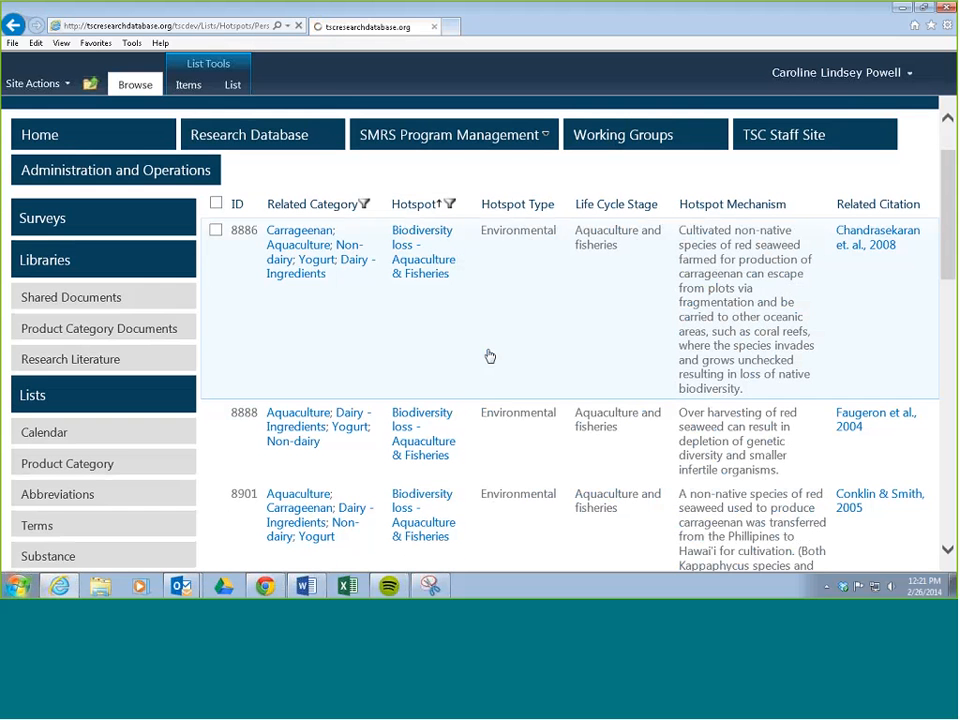
Compare the hotspot title, Hotspot Type, Life Cycle Stage and Hotspot Mechanism across all the filtered entries.
scroll(469, 330, "down", 3)
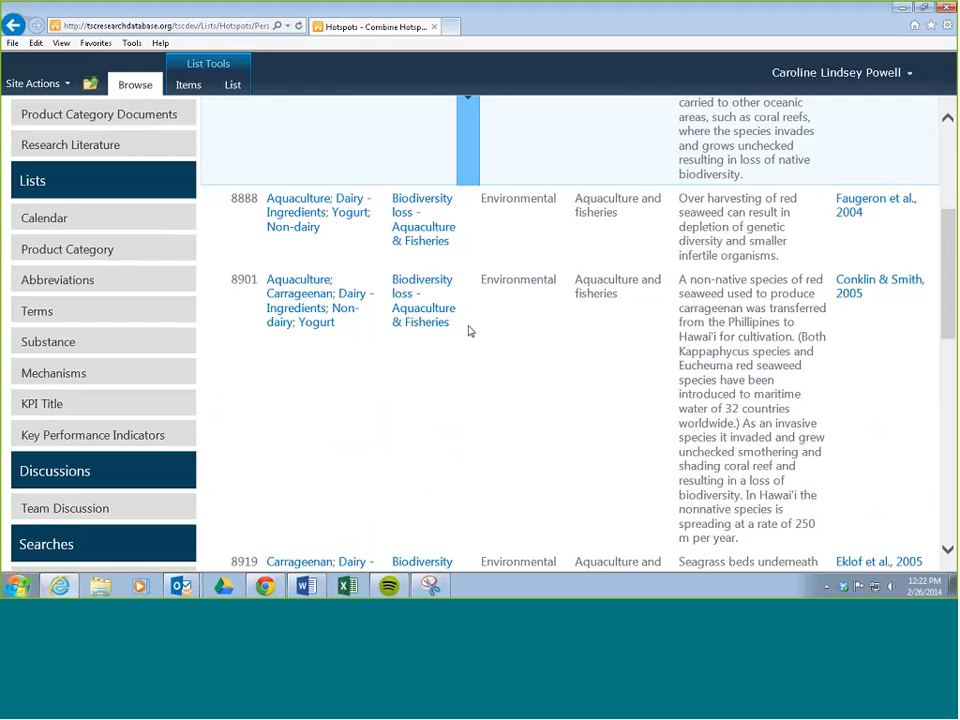
scroll(416, 360, "down", 10)
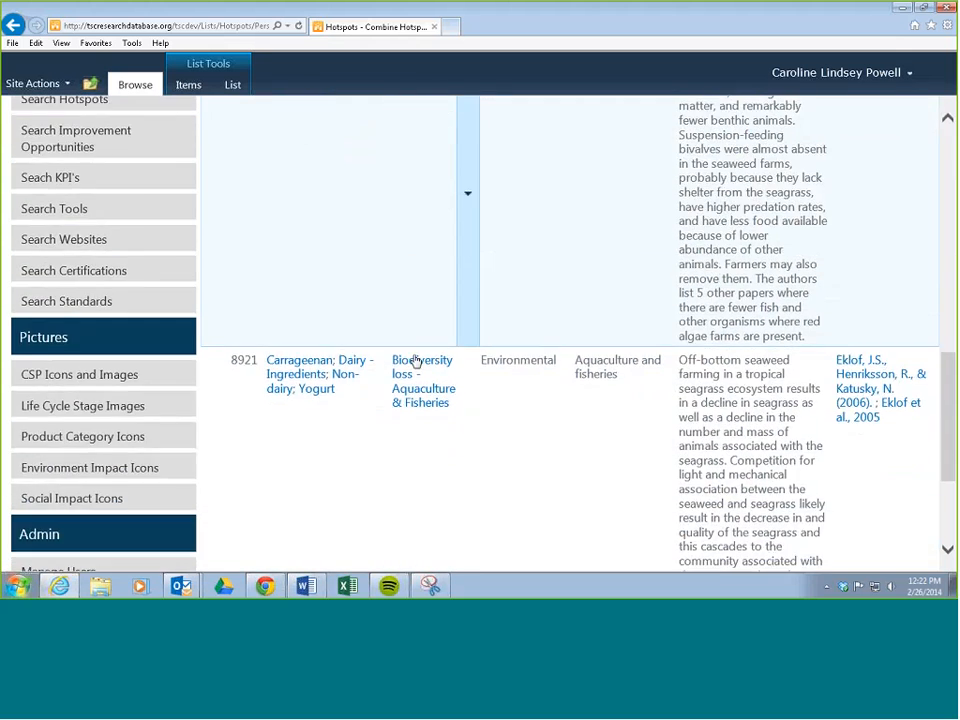
scroll(416, 360, "up", 15)
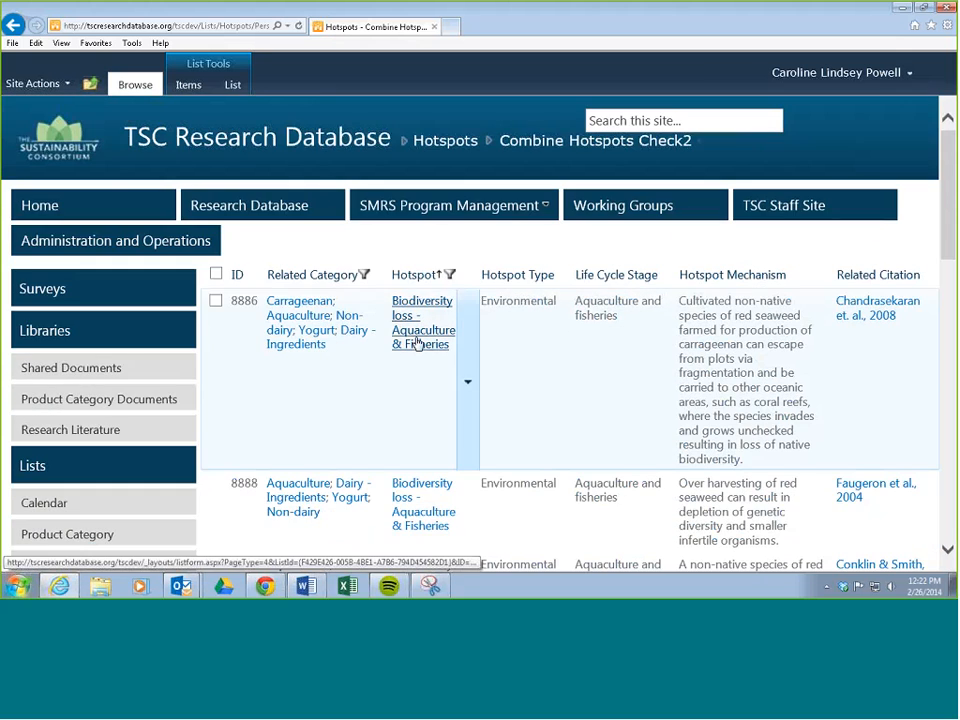
scroll(508, 343, "down", 2)
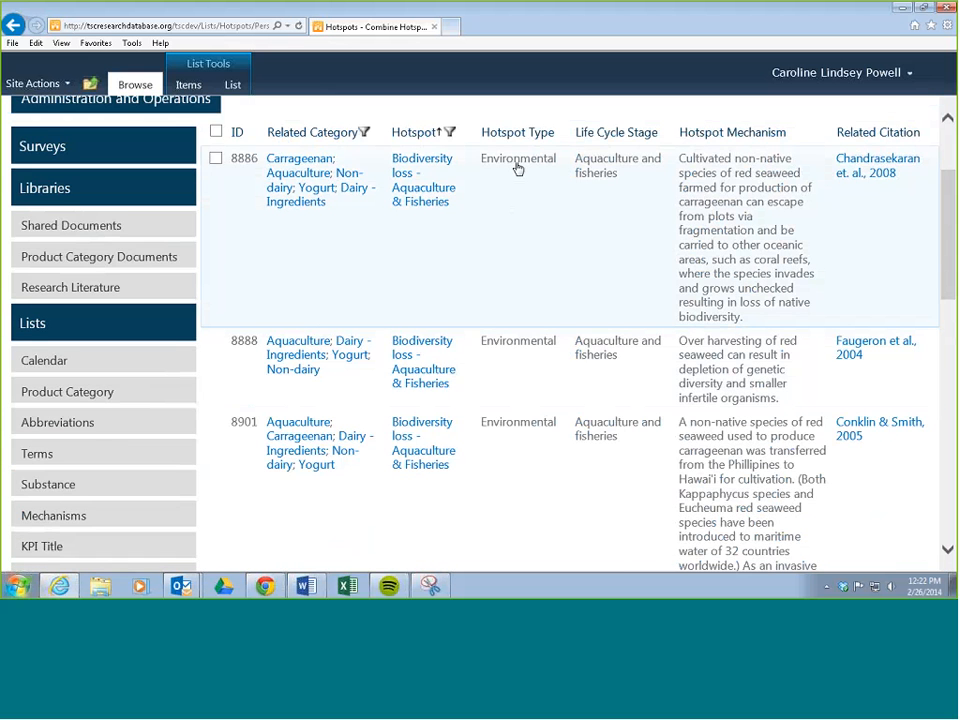
scroll(508, 238, "down", 10)
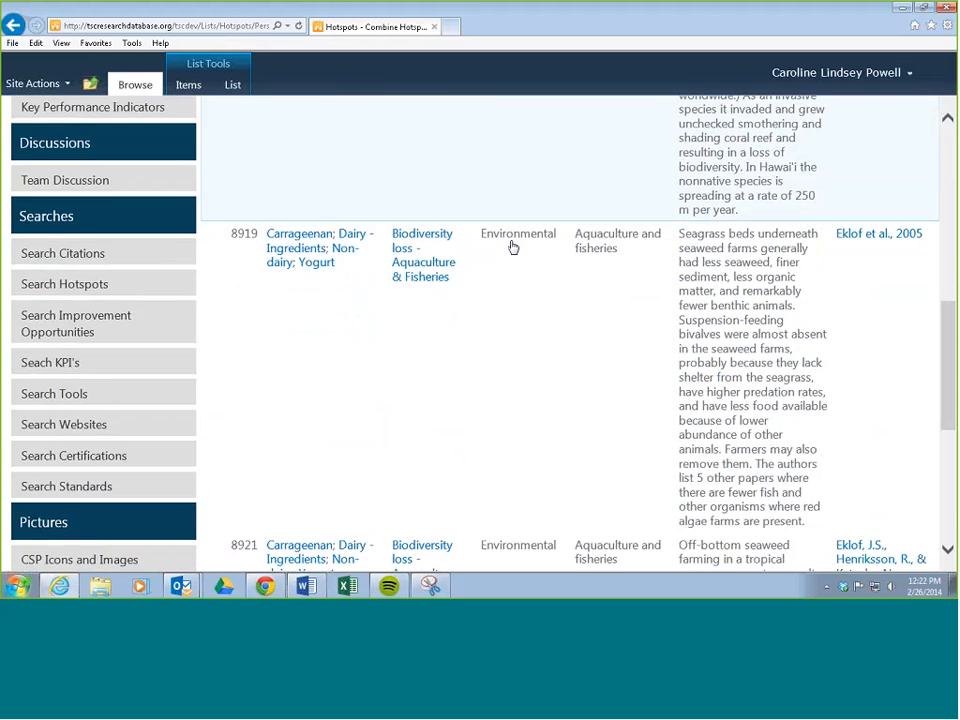
scroll(512, 248, "down", 3)
scroll(512, 248, "up", 15)
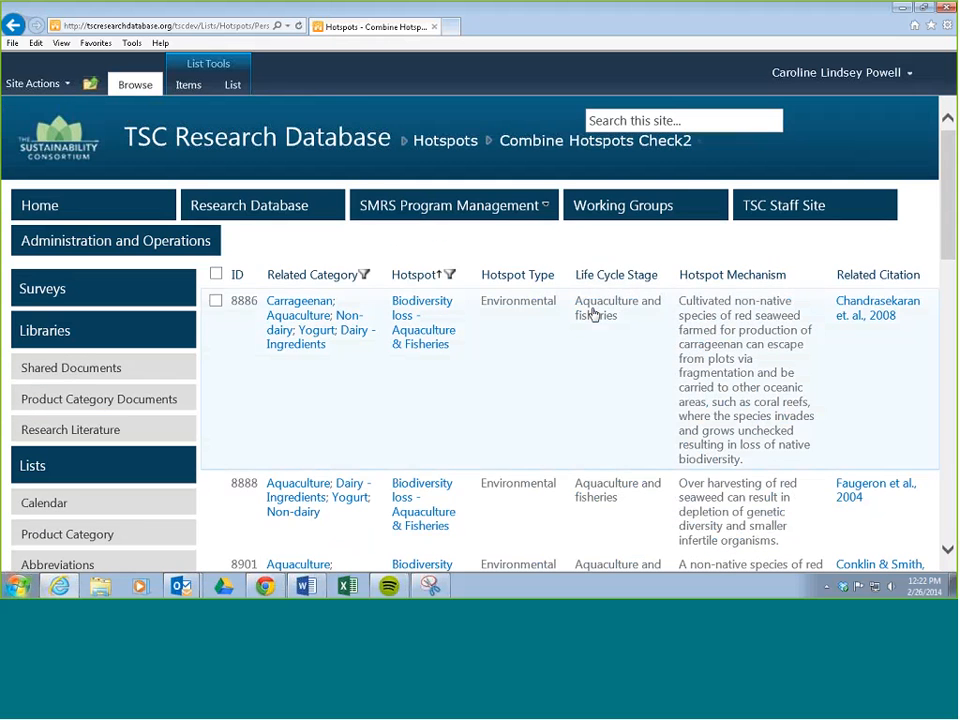
scroll(600, 310, "down", 10)
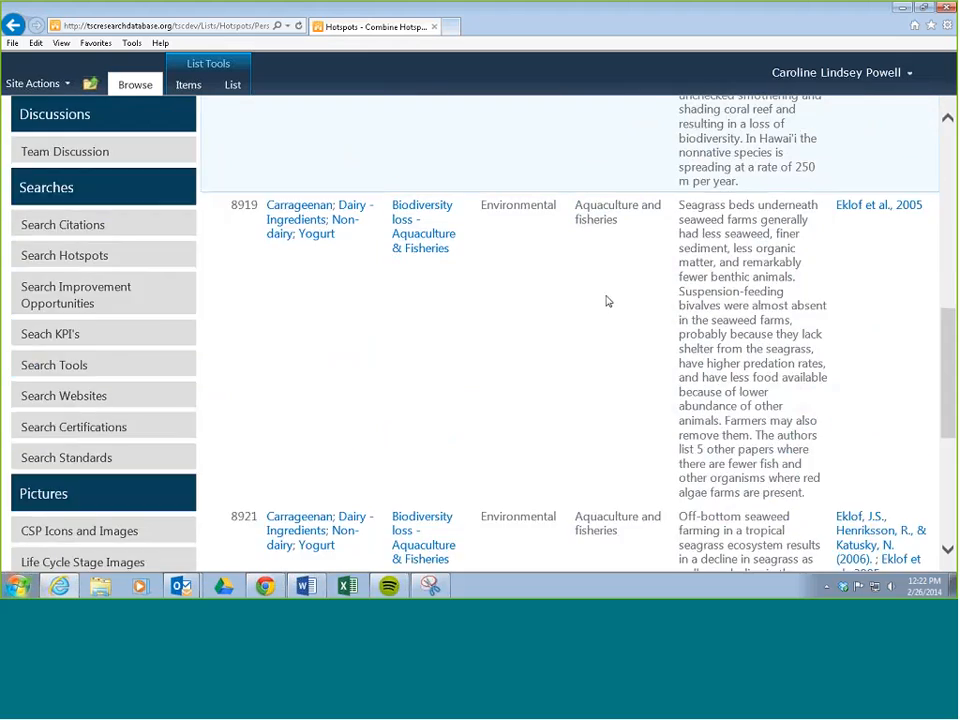
scroll(607, 301, "down", 3)
scroll(600, 304, "up", 12)
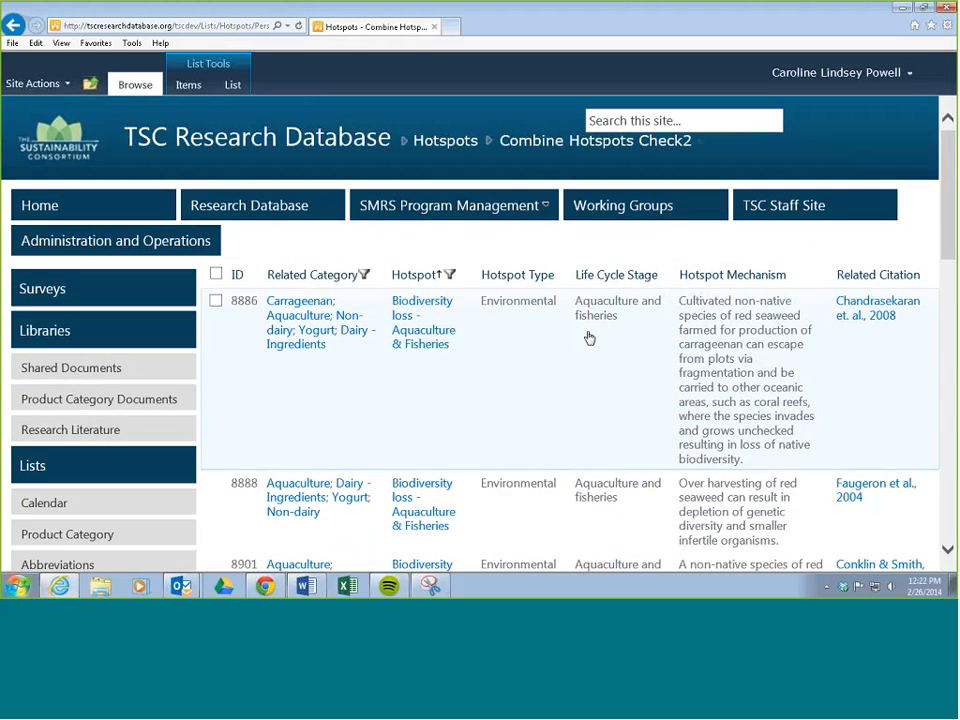
scroll(589, 338, "down", 1)
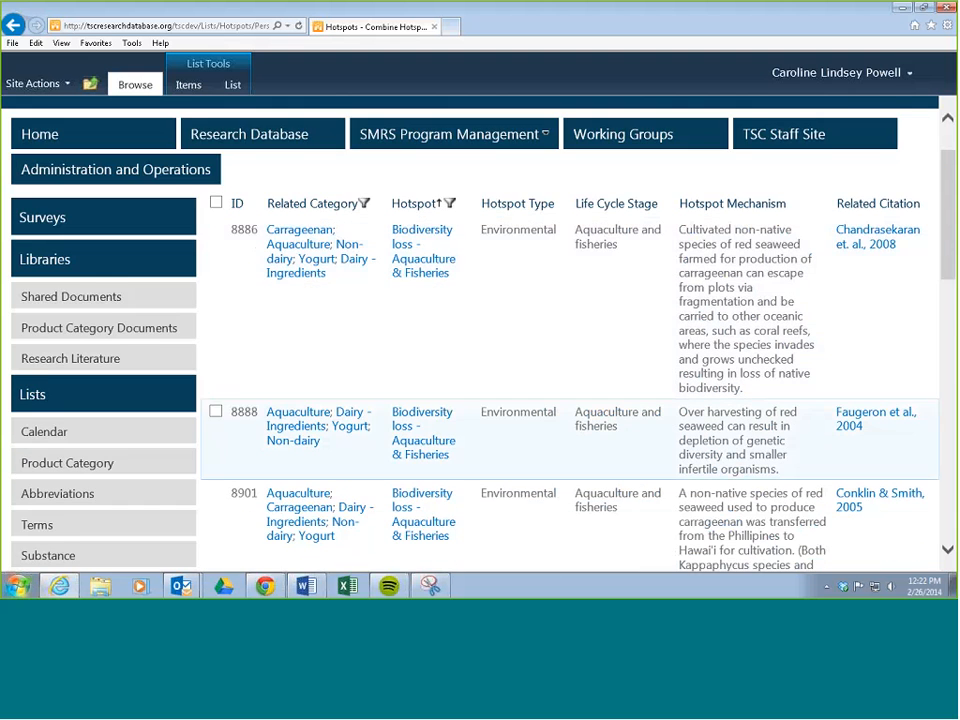
scroll(593, 527, "down", 2)
scroll(604, 369, "down", 3)
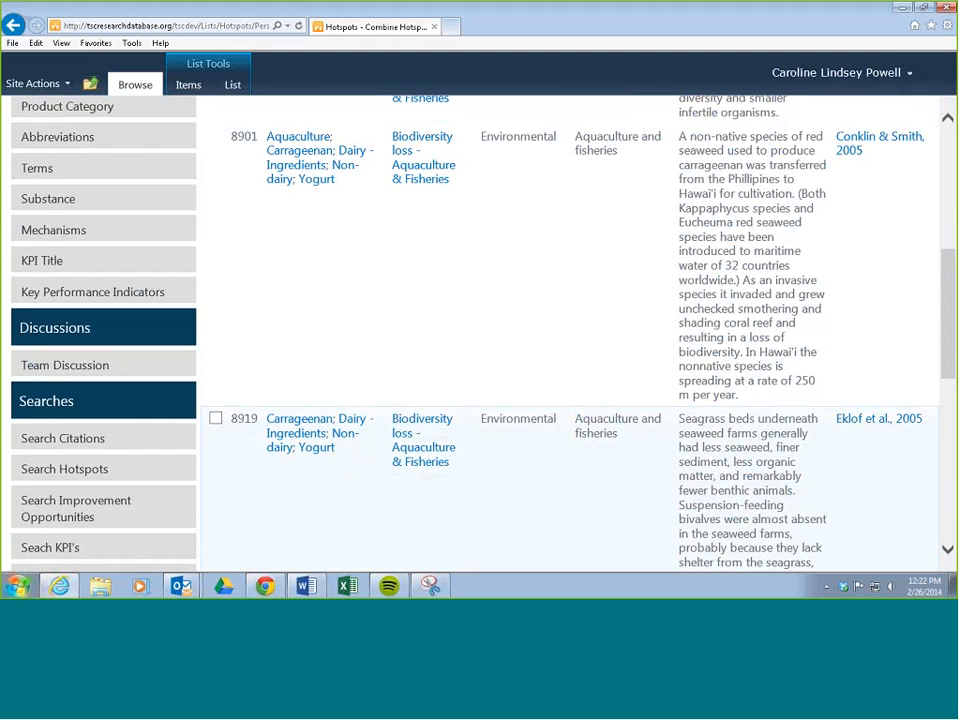
scroll(536, 454, "up", 3)
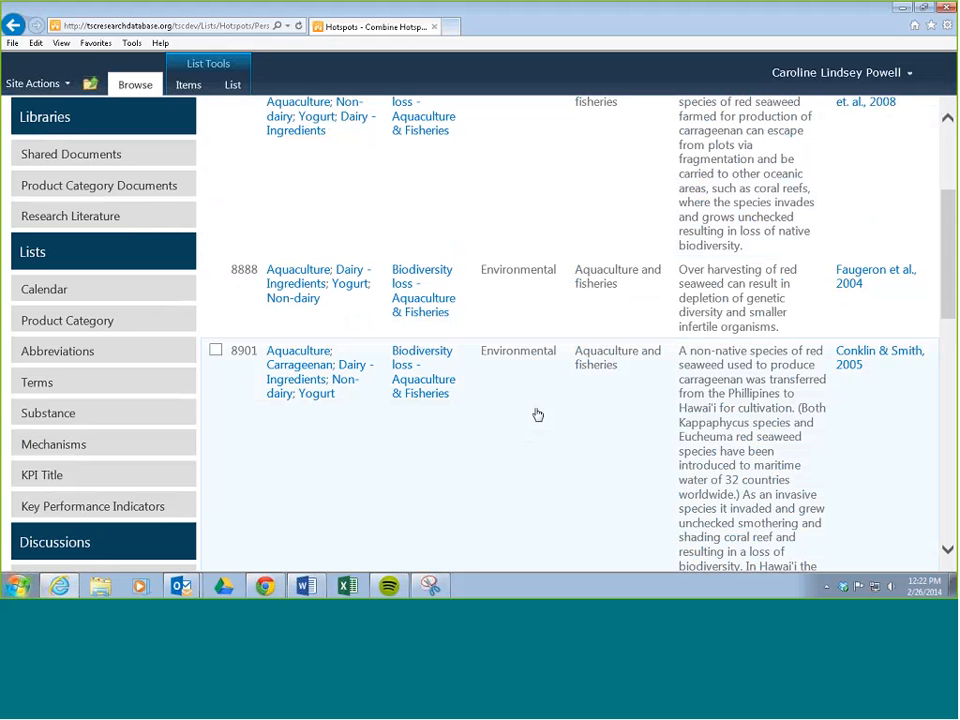
Open hotspot 8888 for editing, check its Hotspot Type and Life Cycle Stage fields, and close the form.
left_click(469, 304)
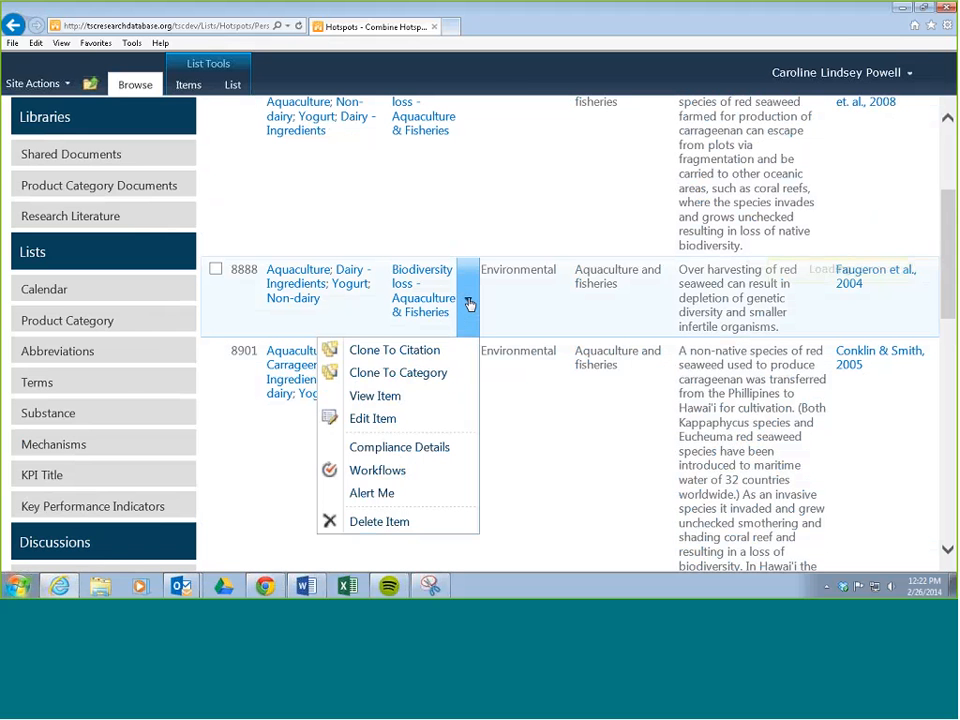
left_click(376, 420)
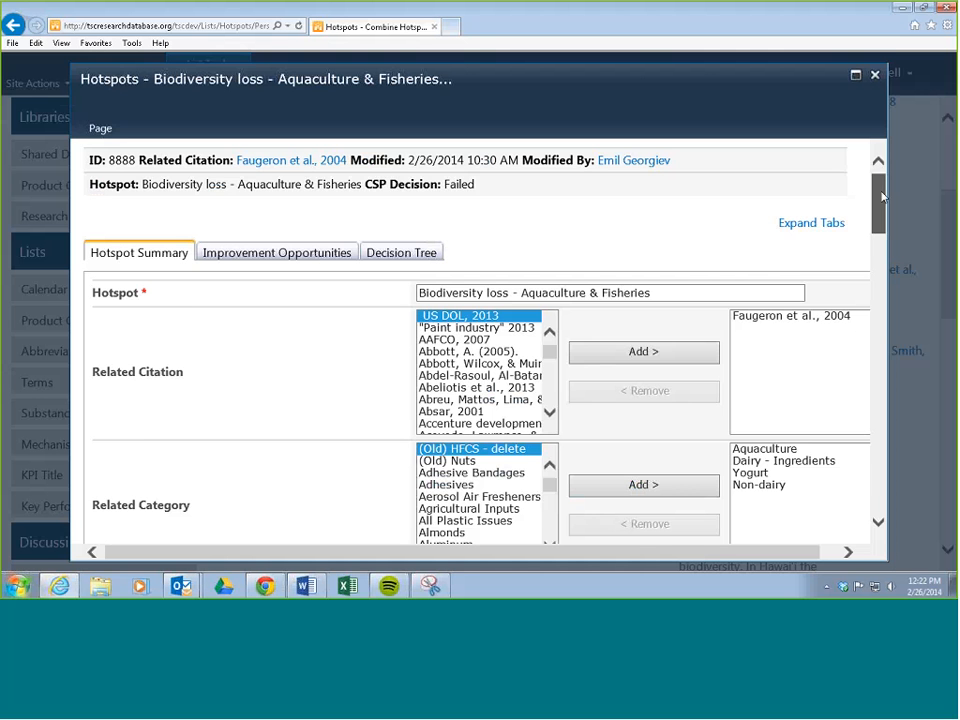
scroll(188, 257, "down", 5)
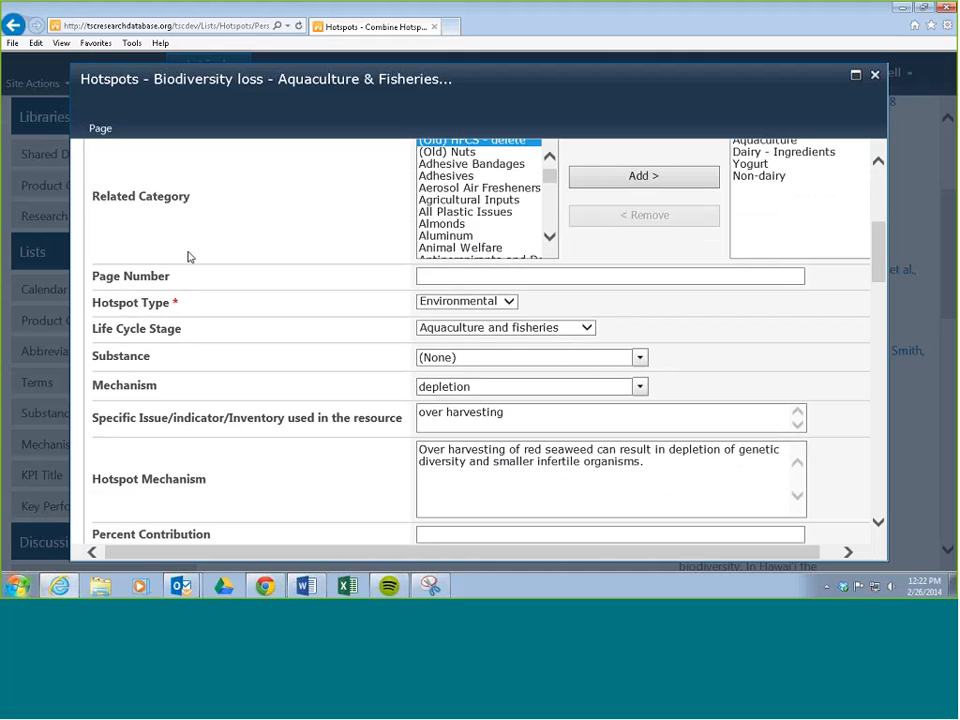
left_click(507, 302)
left_click(506, 303)
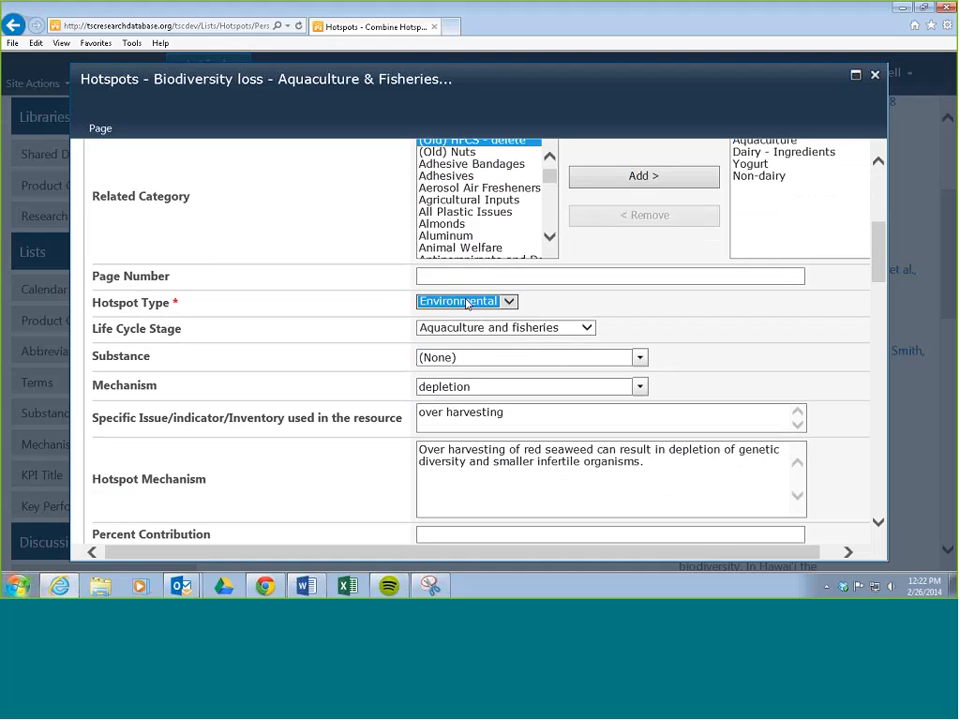
left_click(588, 330)
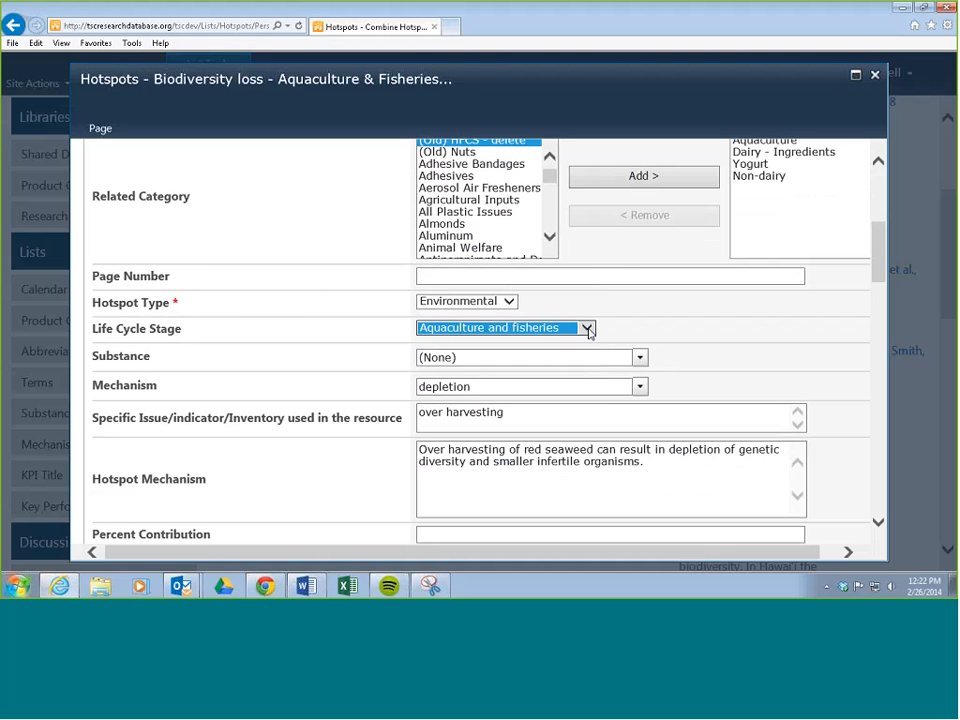
left_click_drag(885, 260, 821, 525)
left_click(771, 493)
Open the Non-dairy product category linked to hotspot 8886.
scroll(484, 339, "up", 3)
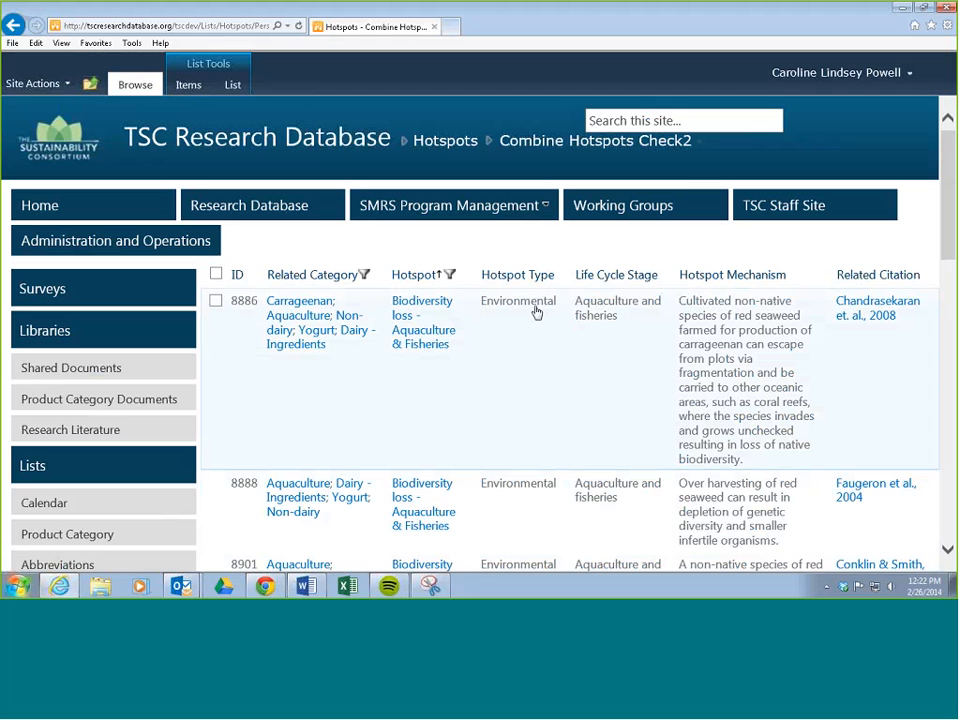
scroll(552, 326, "down", 1)
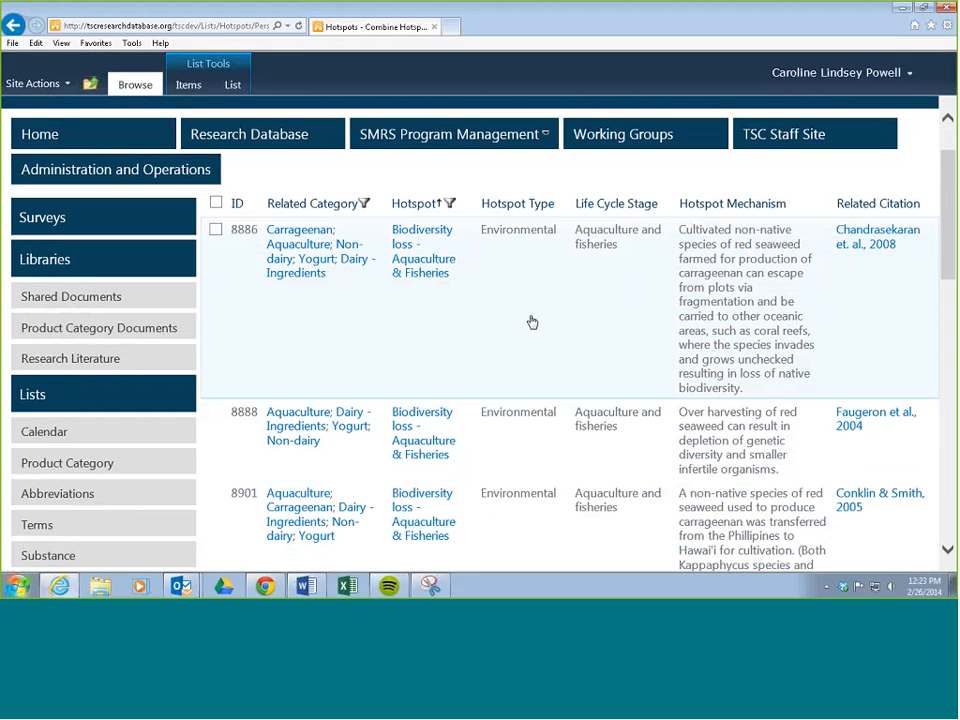
left_click(349, 248)
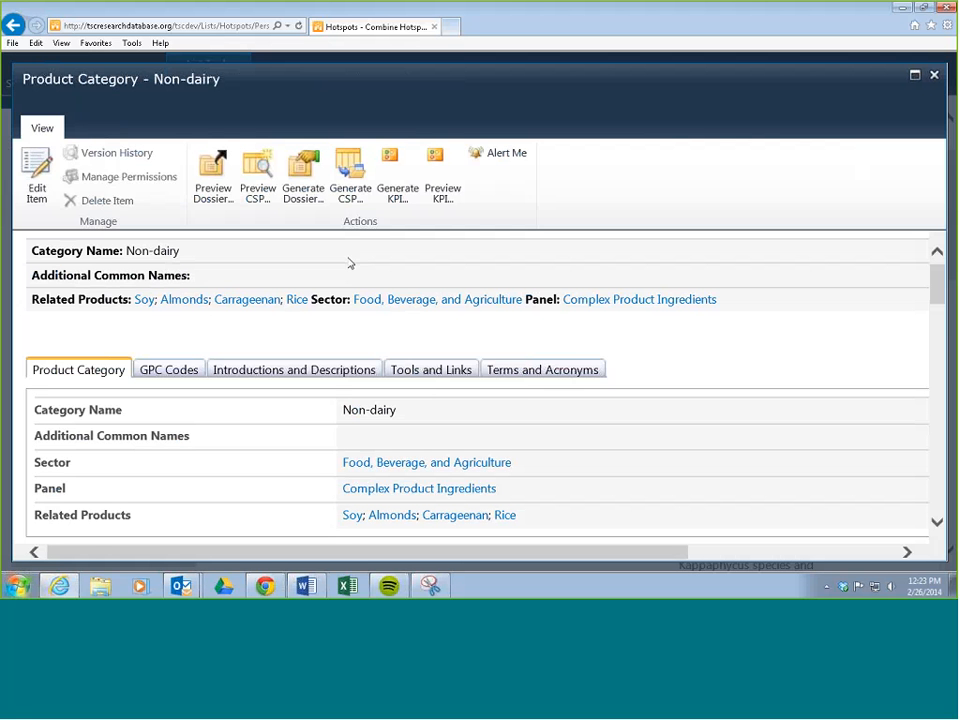
Show the Non-dairy category's hotspots by category and sort them by Hotspot in ascending order.
scroll(349, 263, "down", 5)
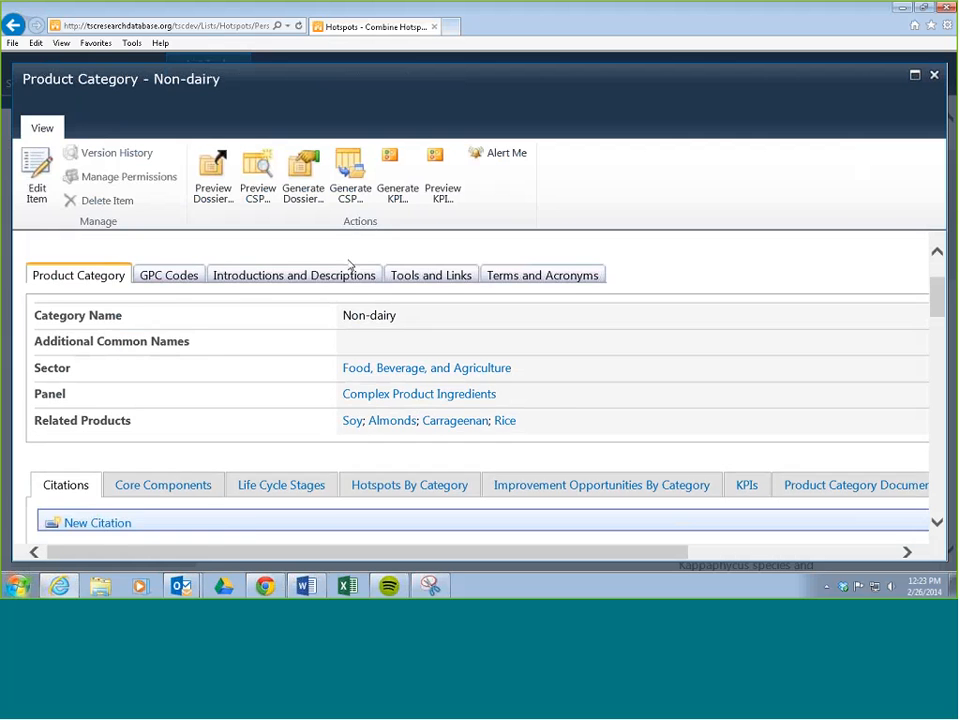
scroll(349, 278, "down", 2)
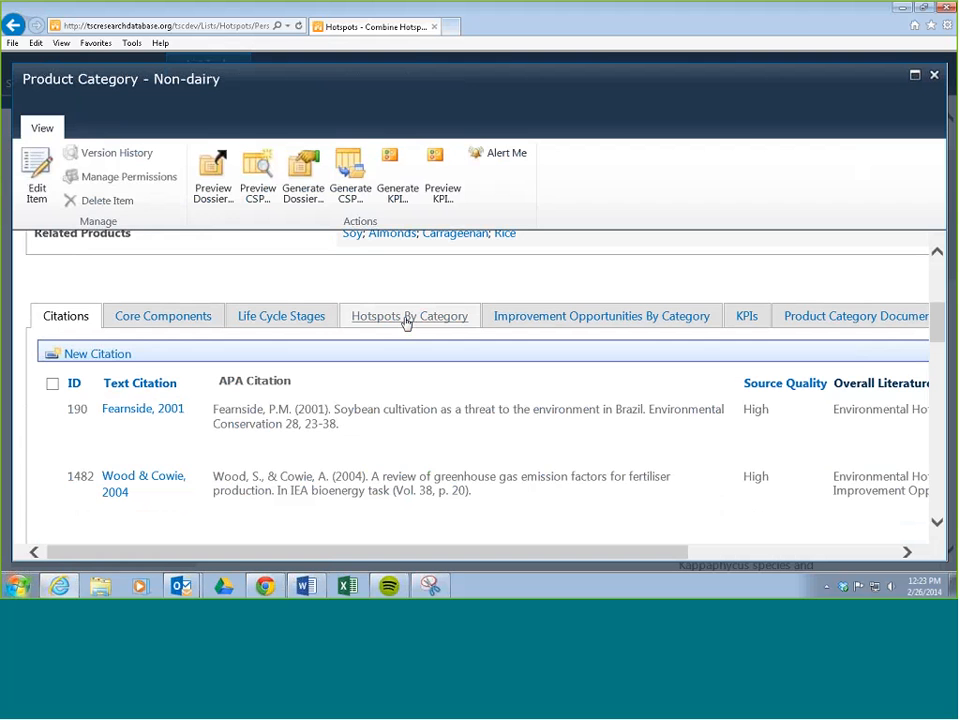
left_click(406, 318)
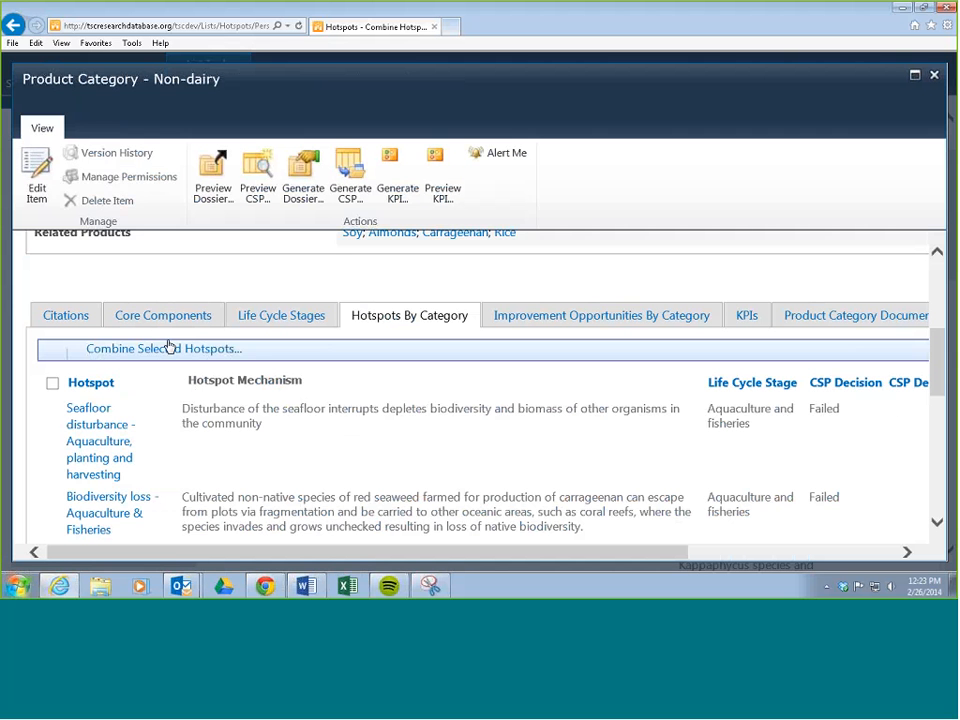
left_click(92, 383)
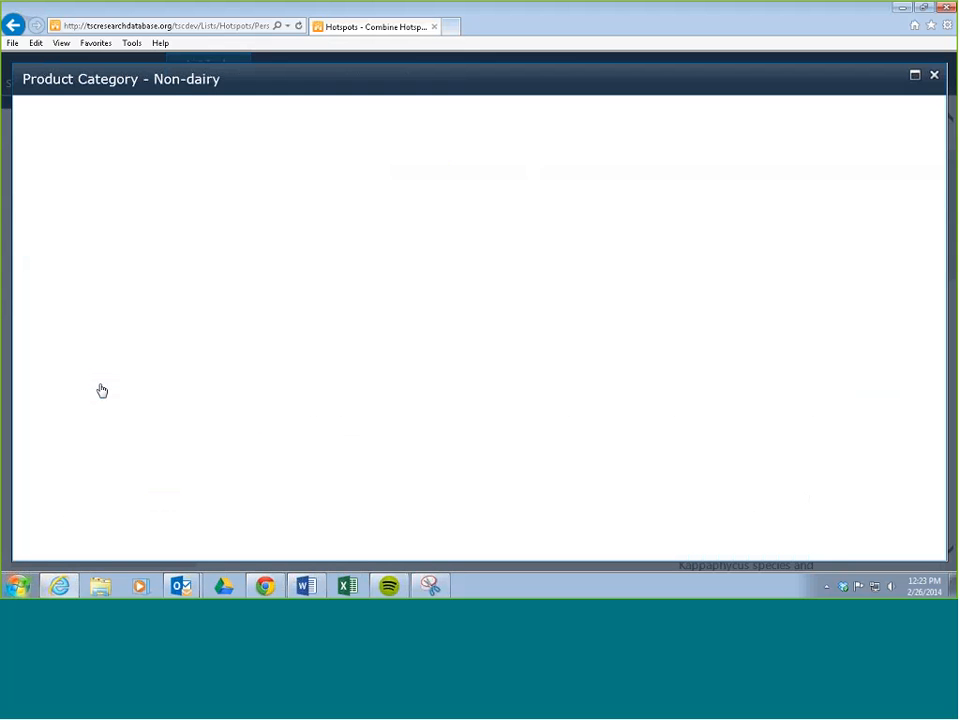
Select all five Biodiversity loss - Aquaculture & Fisheries hotspots and combine them into one.
scroll(181, 372, "down", 3)
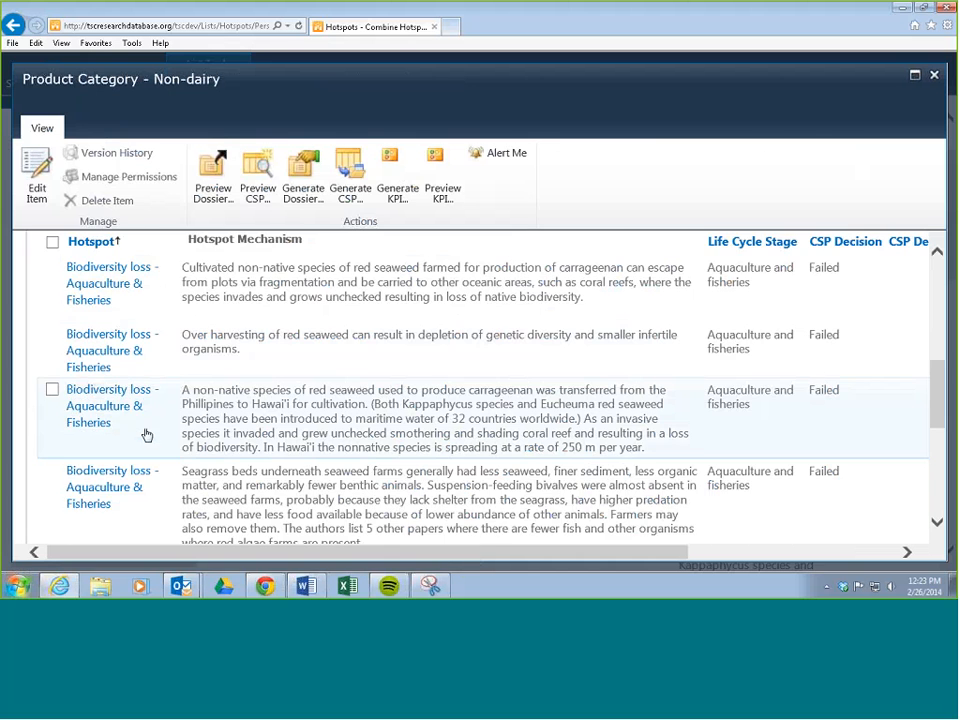
scroll(145, 430, "down", 3)
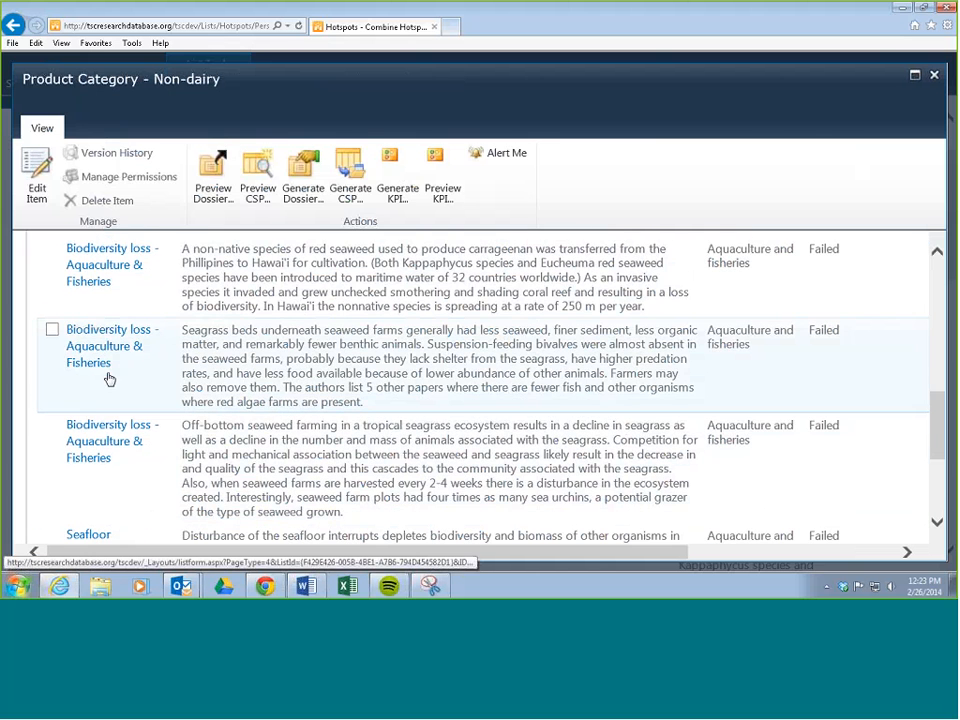
scroll(110, 375, "down", 1)
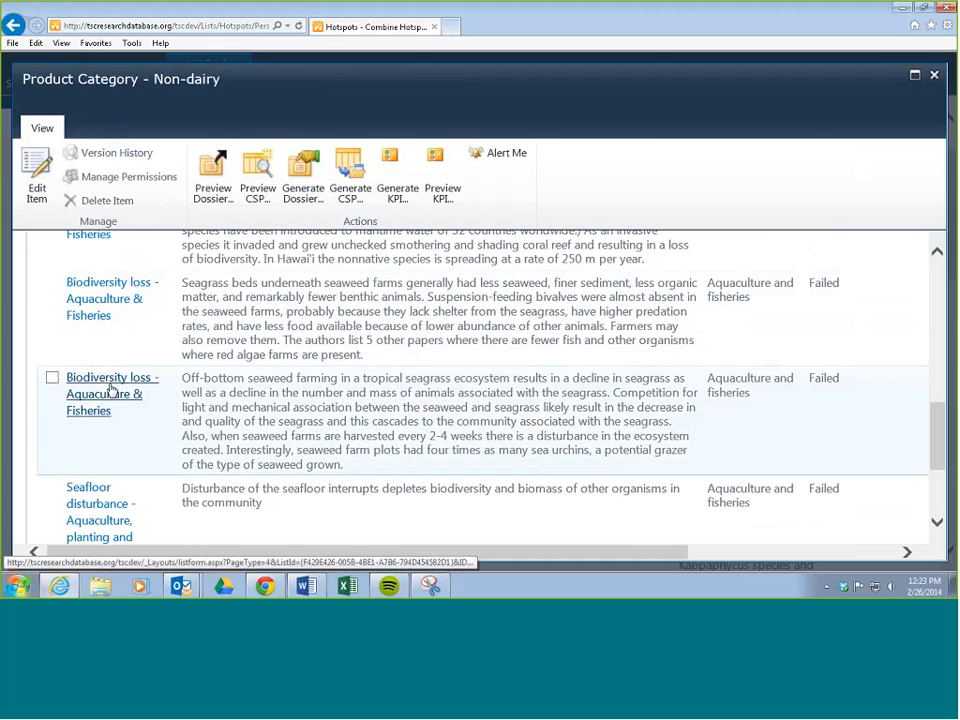
scroll(51, 390, "up", 5)
left_click(52, 320)
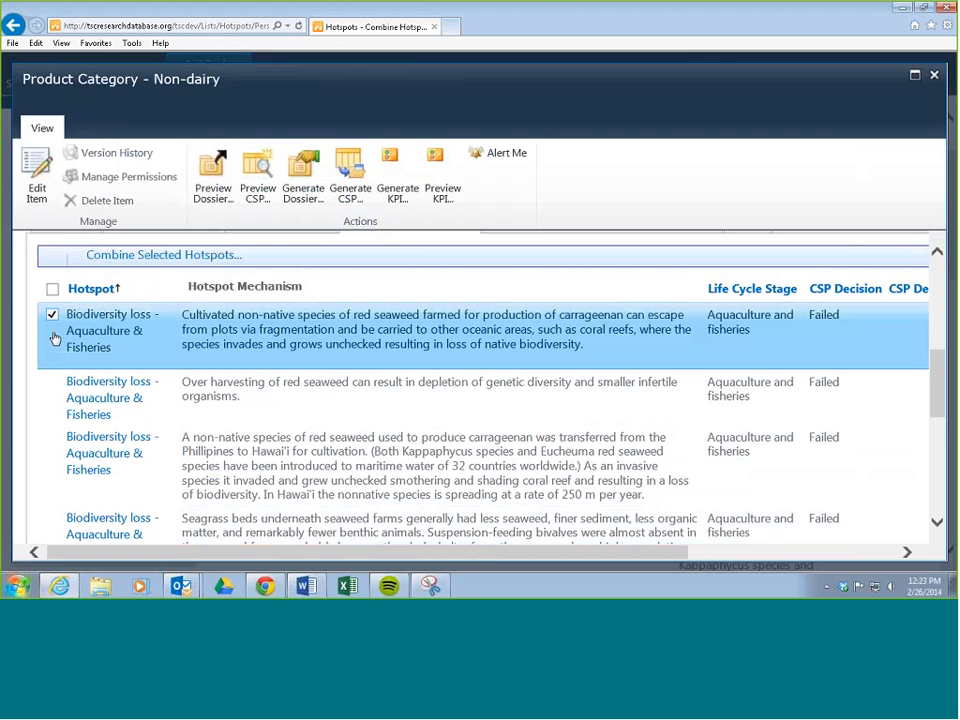
left_click(52, 388)
scroll(56, 388, "down", 1)
left_click(52, 389)
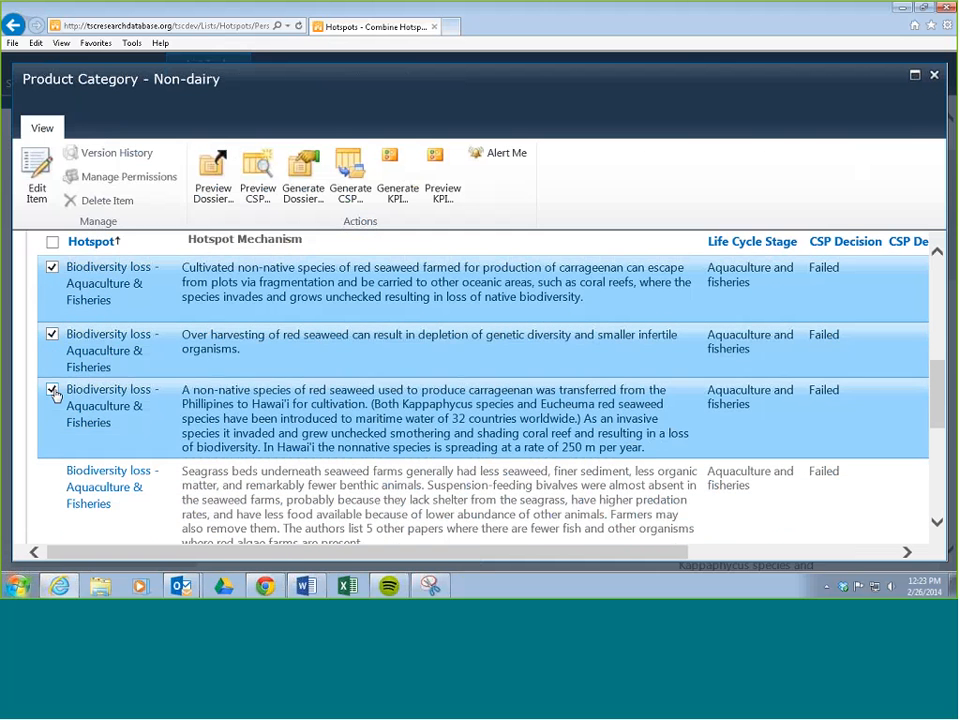
scroll(60, 390, "down", 3)
left_click(52, 329)
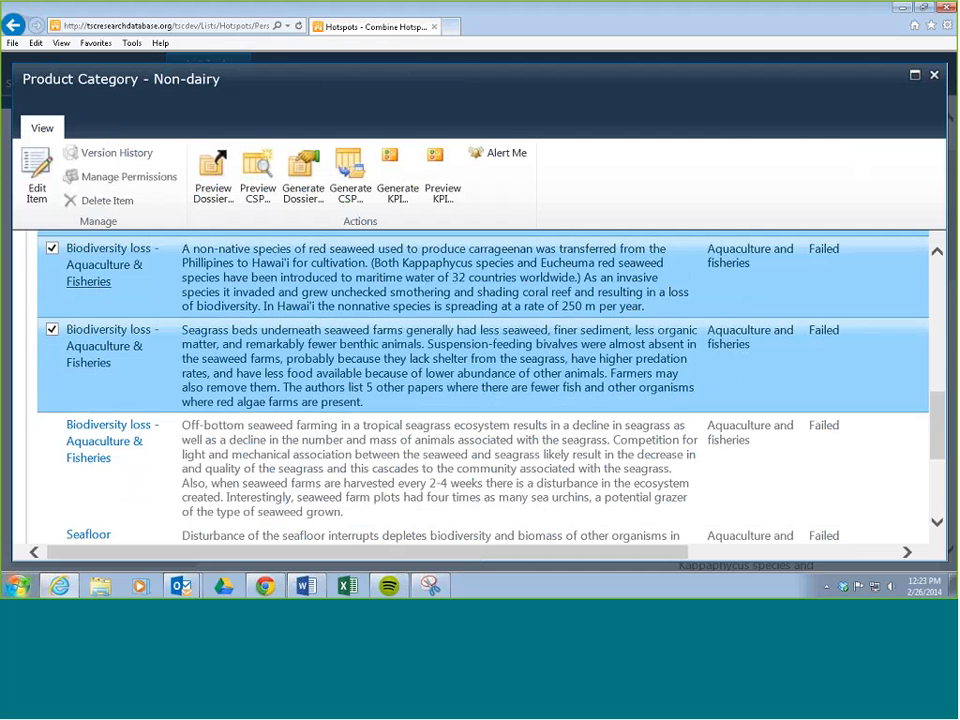
left_click(52, 427)
scroll(55, 432, "down", 2)
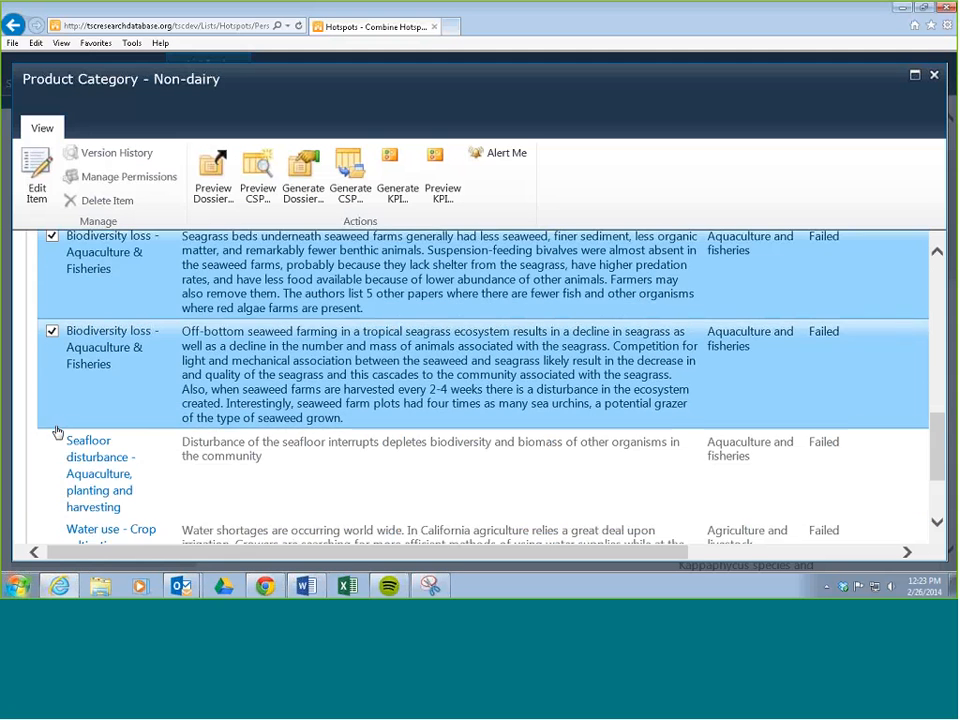
scroll(75, 422, "up", 8)
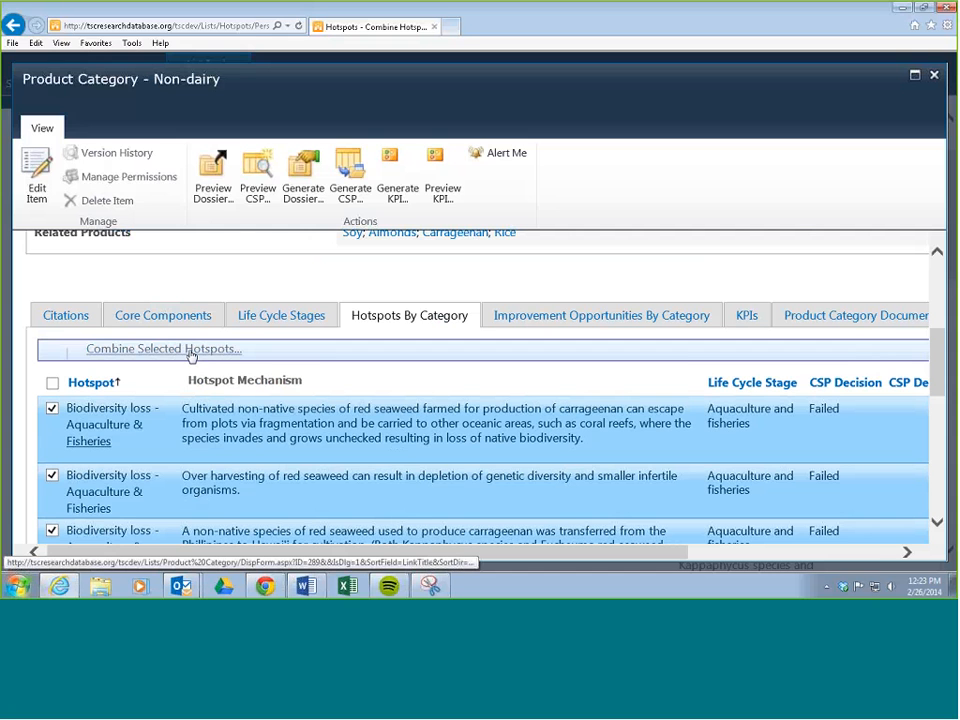
left_click(189, 352)
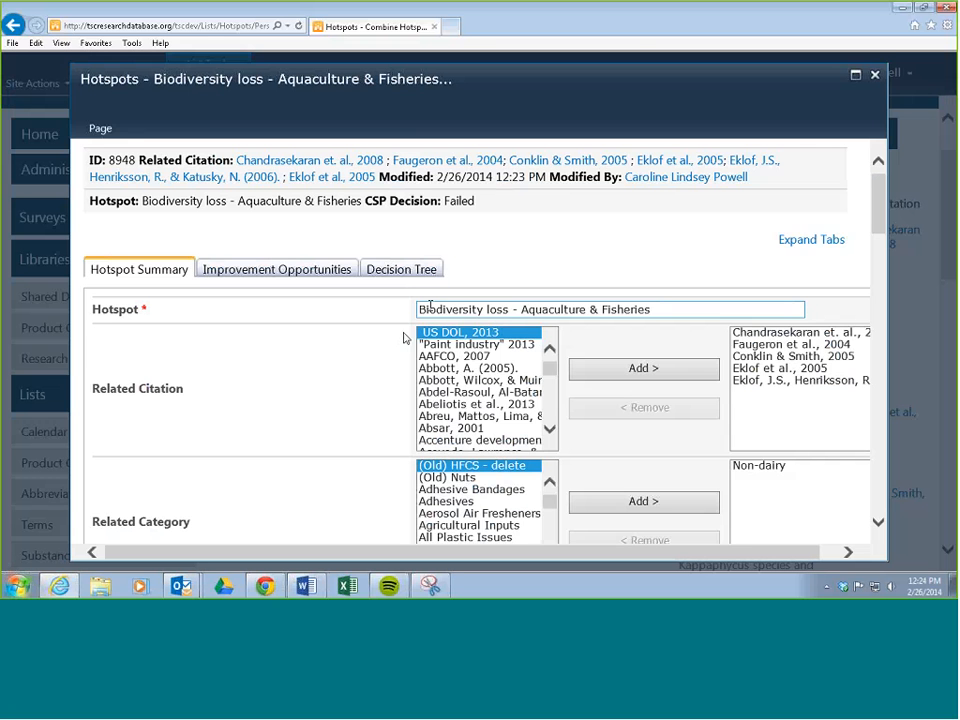
Review the combined hotspot's Related Citation, Related Category, Hotspot Type, Life Cycle Stage and Hotspot Mechanism fields.
scroll(396, 332, "down", 3)
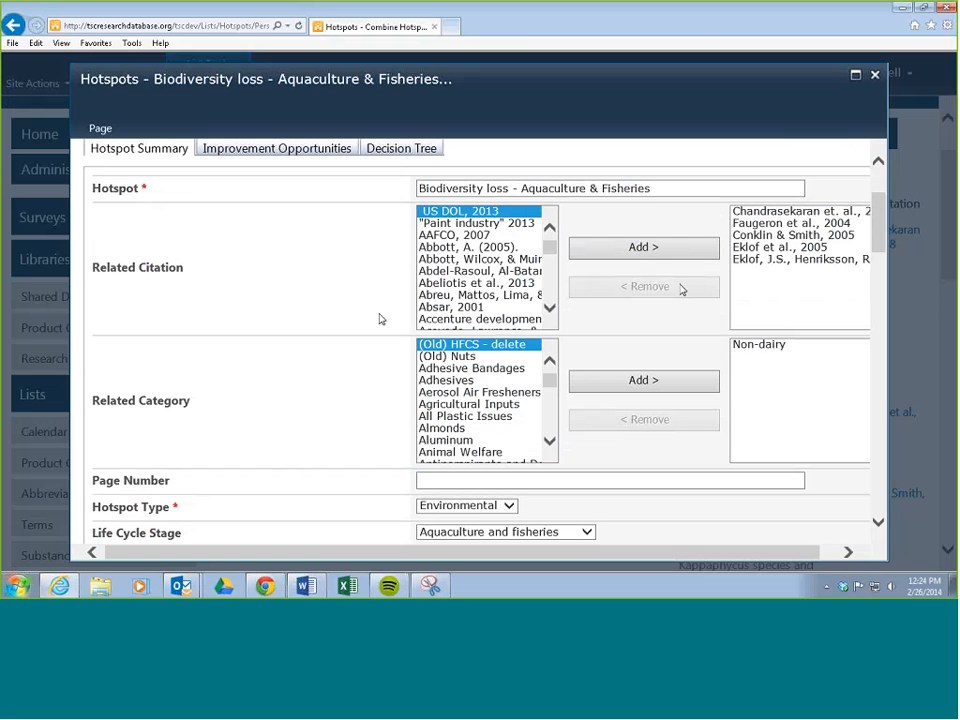
scroll(281, 291, "down", 1)
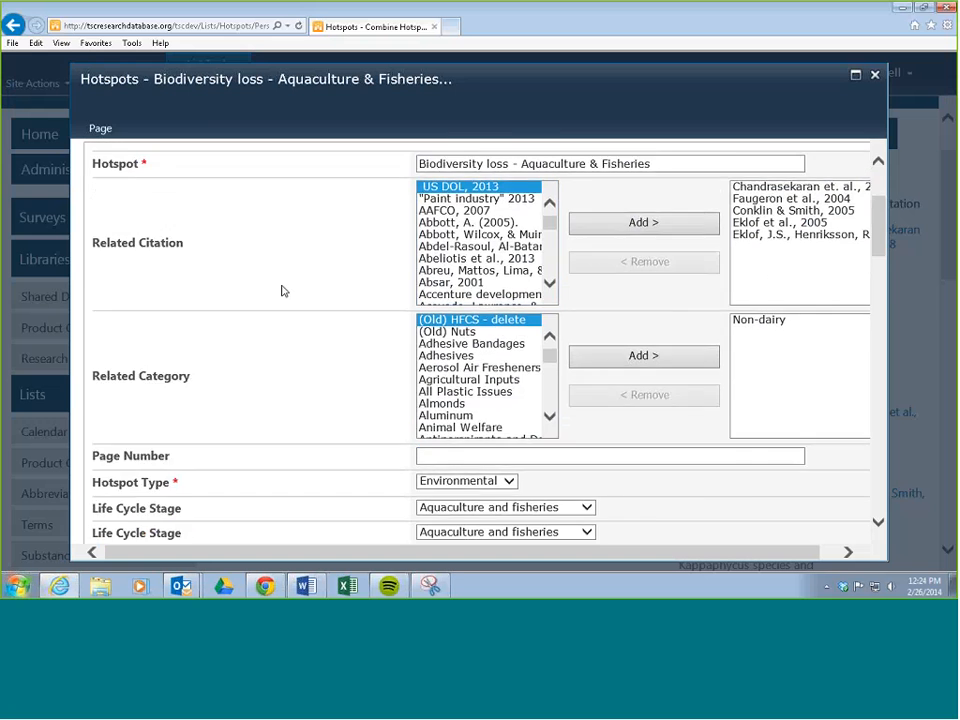
scroll(281, 291, "down", 5)
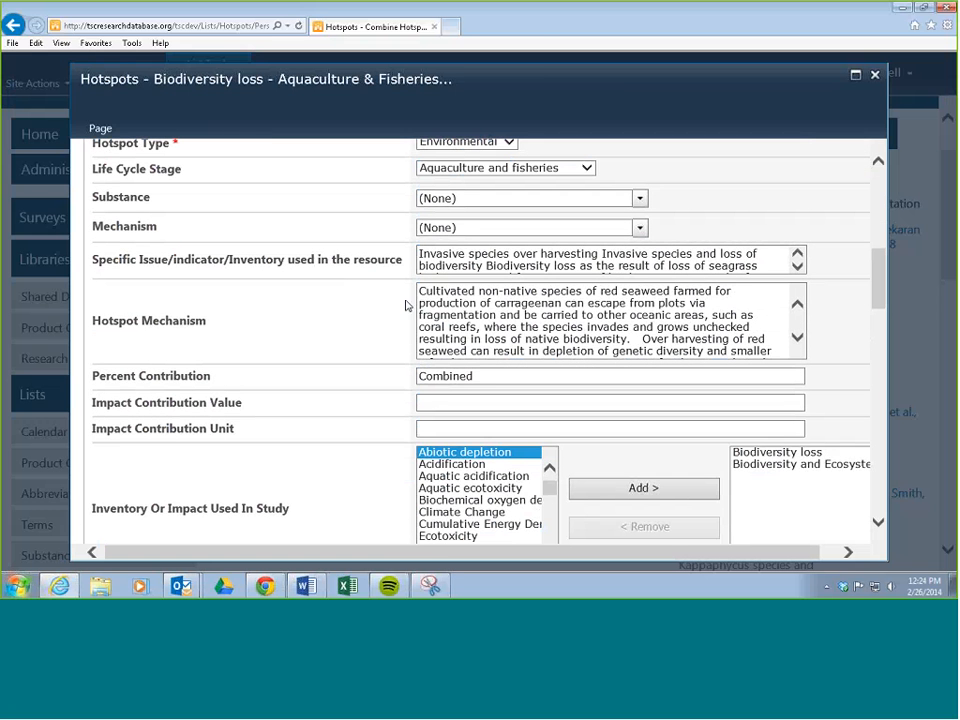
left_click_drag(419, 291, 619, 411)
left_click(581, 340)
scroll(580, 339, "up", 2)
scroll(579, 338, "down", 1)
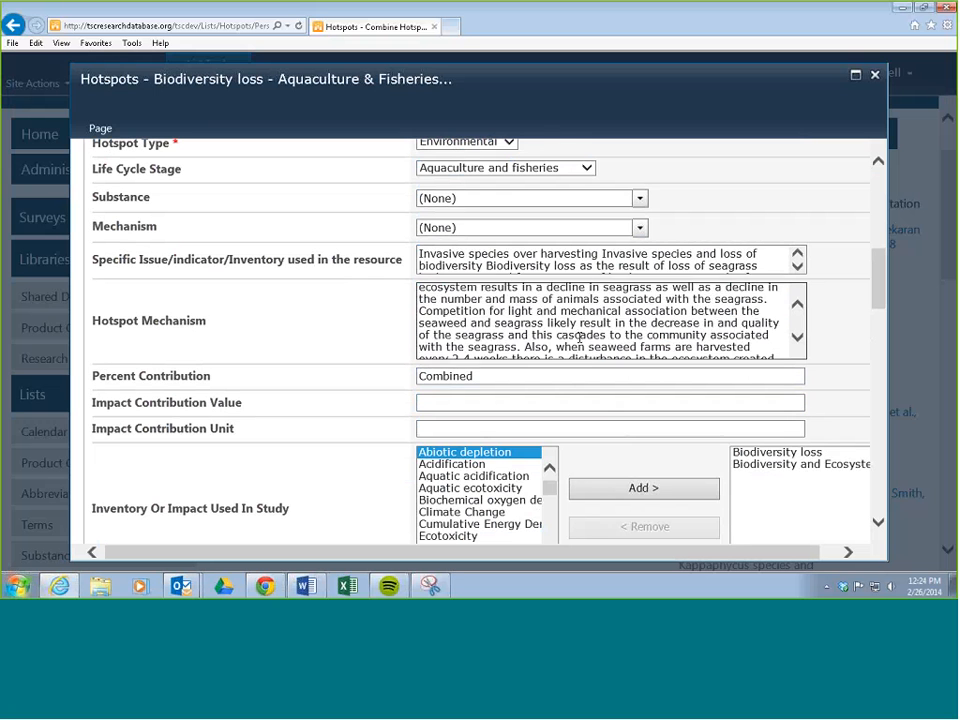
scroll(579, 338, "up", 10)
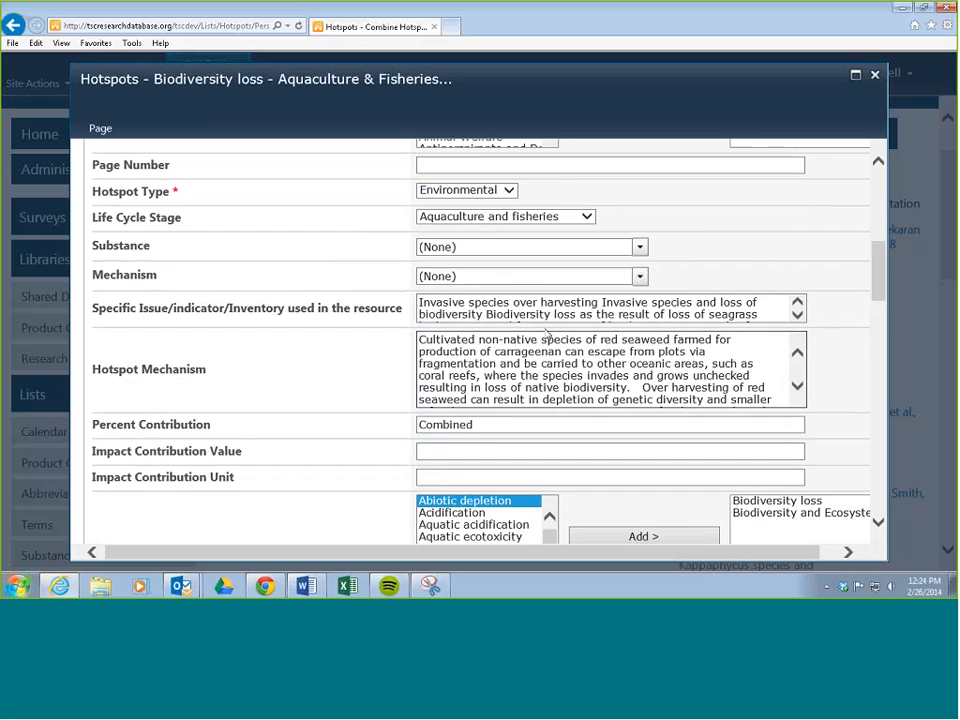
scroll(547, 336, "up", 4)
scroll(542, 351, "down", 5)
Replace the combined hotspot's entire Hotspot Mechanism text with "Summary mechanism of all the individual mechanisms.".
left_click_drag(422, 302, 437, 302)
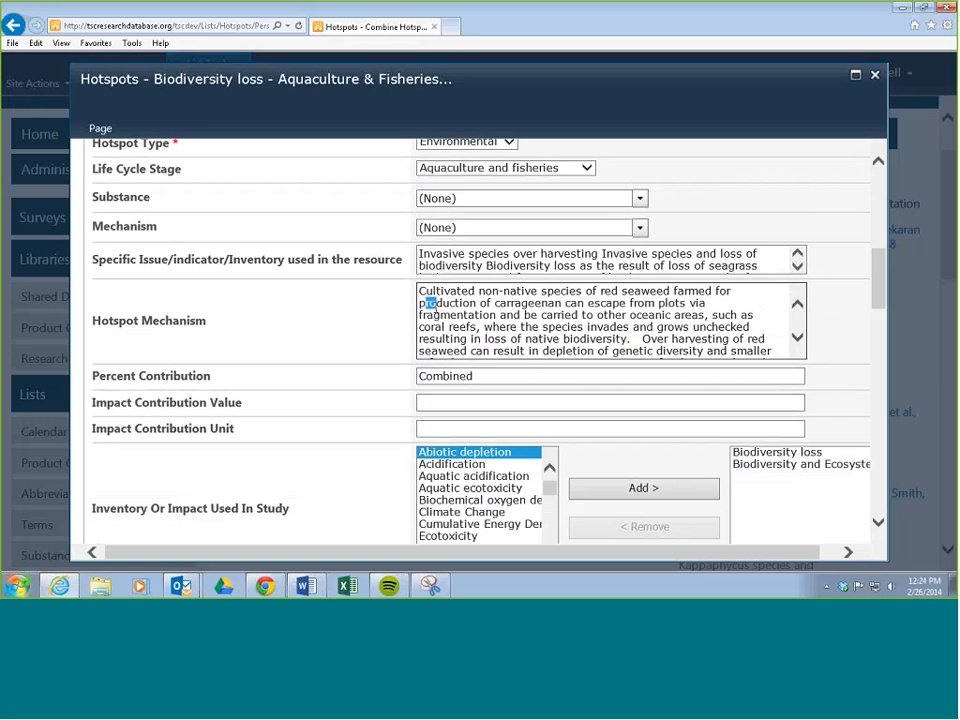
left_click(420, 291)
left_click_drag(631, 310, 778, 388)
key("Delete")
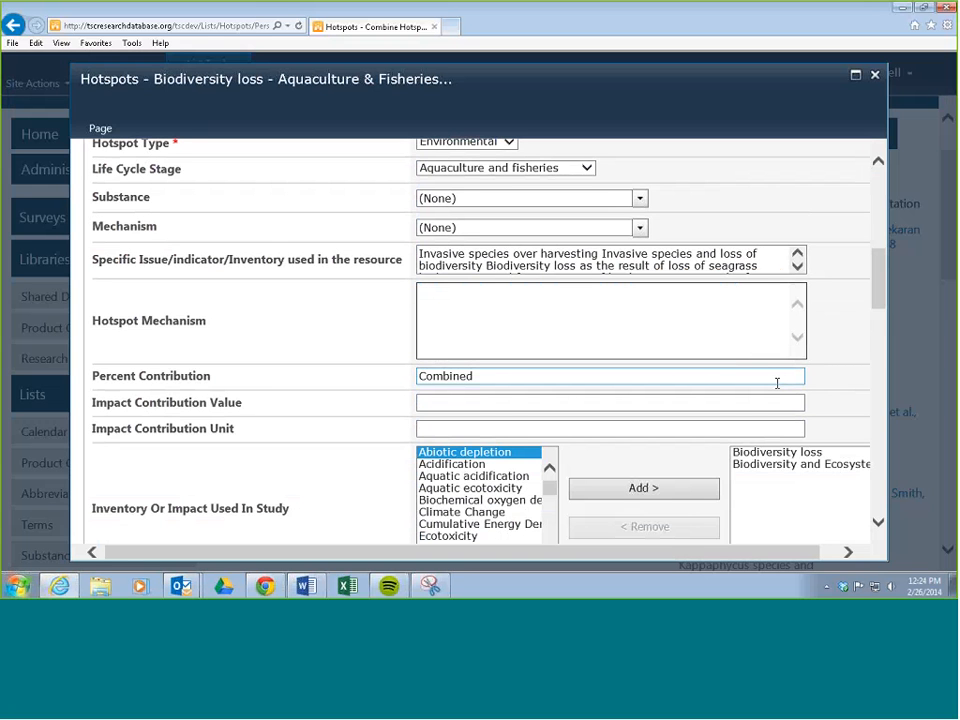
type("Summary mechans")
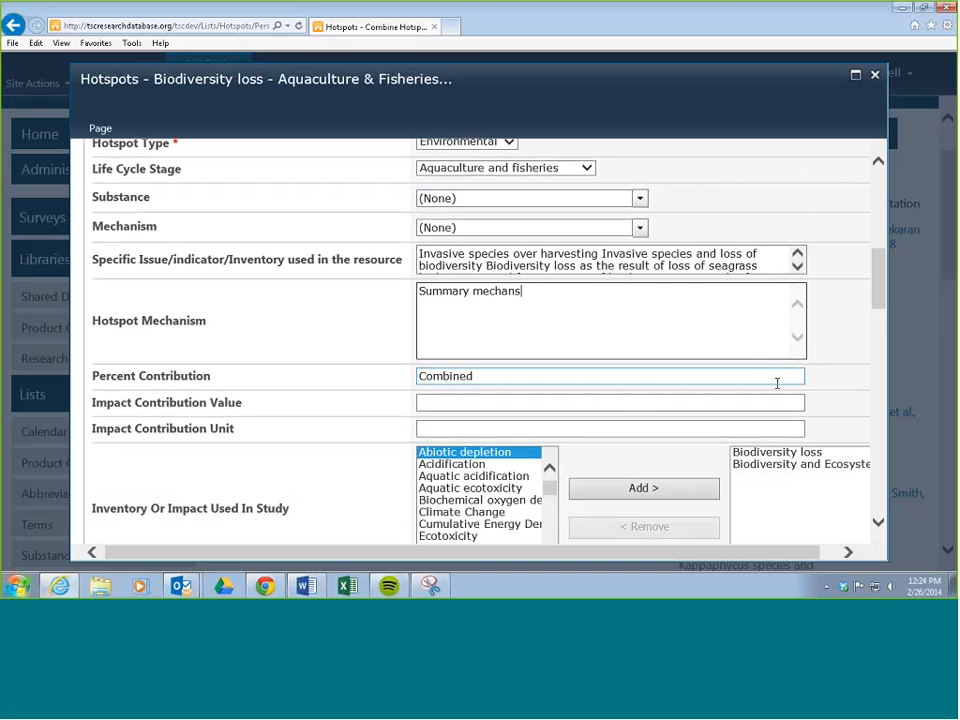
key("BackSpace")
type("ism of all the indiv")
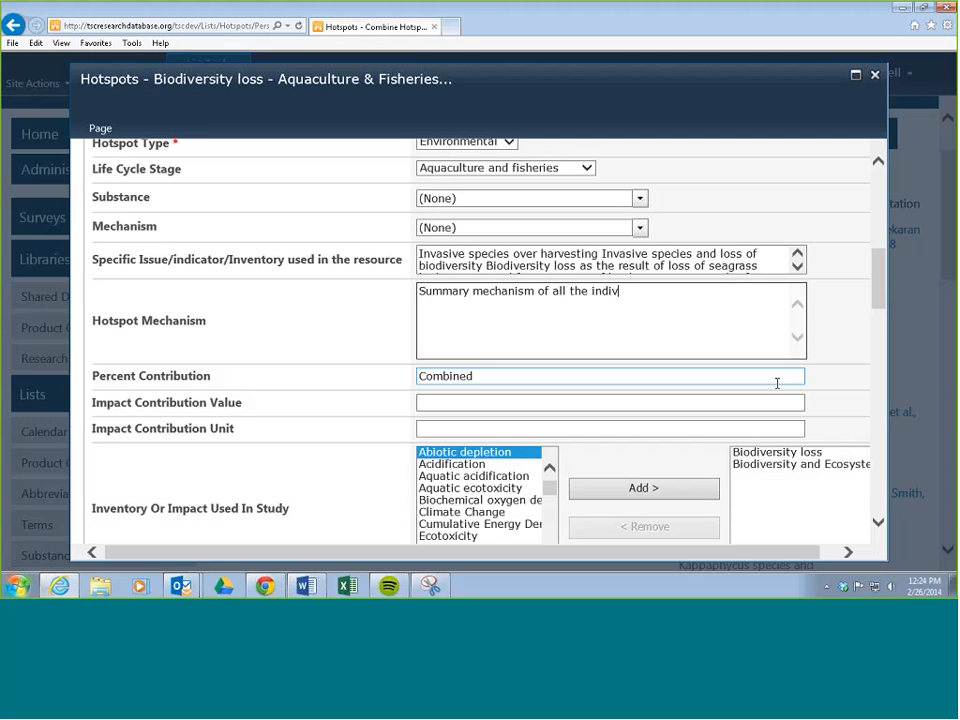
type("idual mechanisms.")
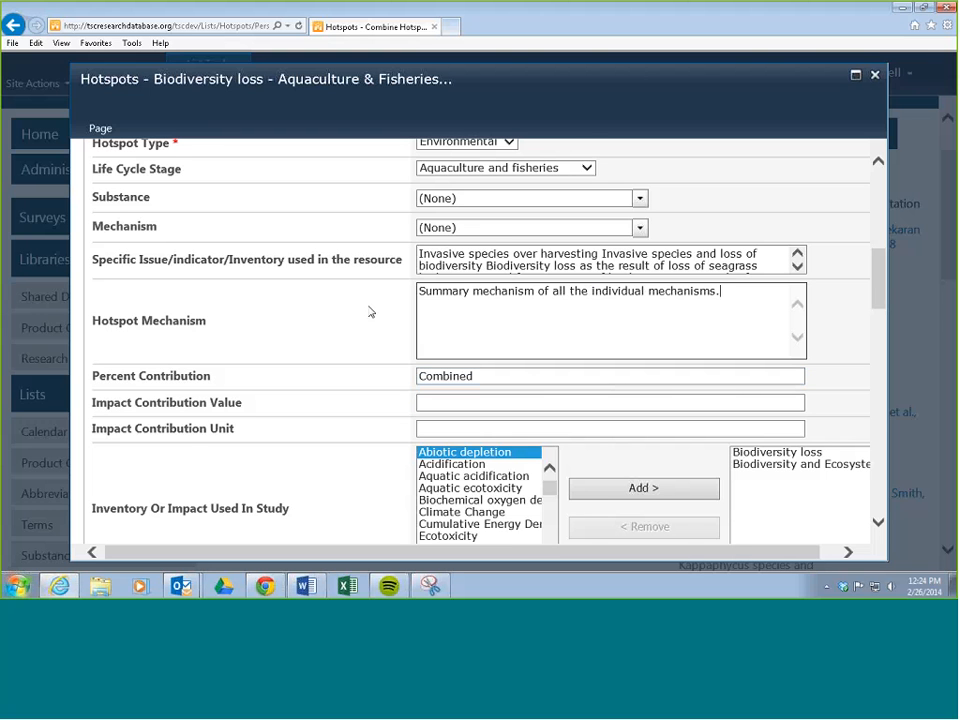
Check the Page Number, impact, Researcher Notes, Additional Information, Additional Guidance and Economic Sector Of Concern fields of the combined hotspot.
scroll(380, 315, "up", 5)
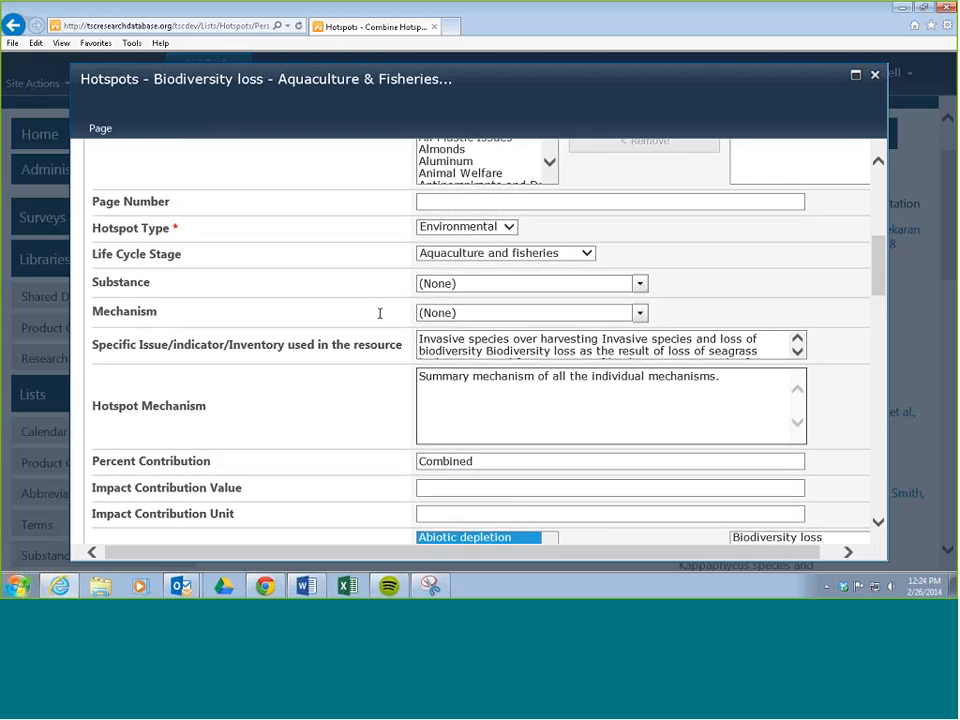
scroll(364, 343, "down", 3)
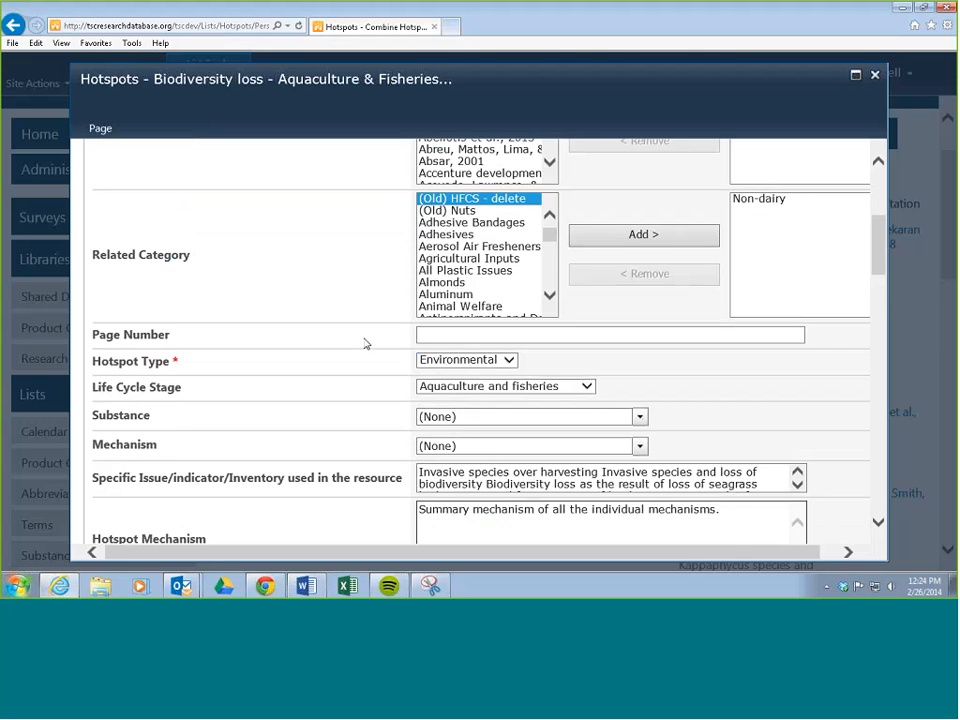
scroll(364, 343, "up", 2)
left_click(469, 299)
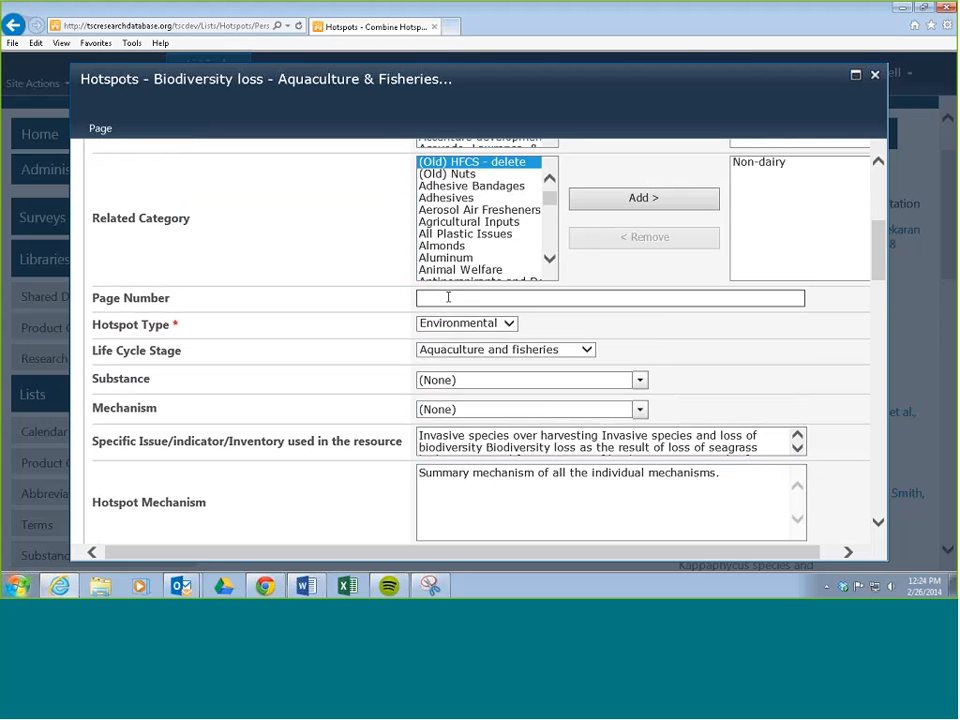
scroll(388, 319, "down", 5)
scroll(388, 321, "down", 14)
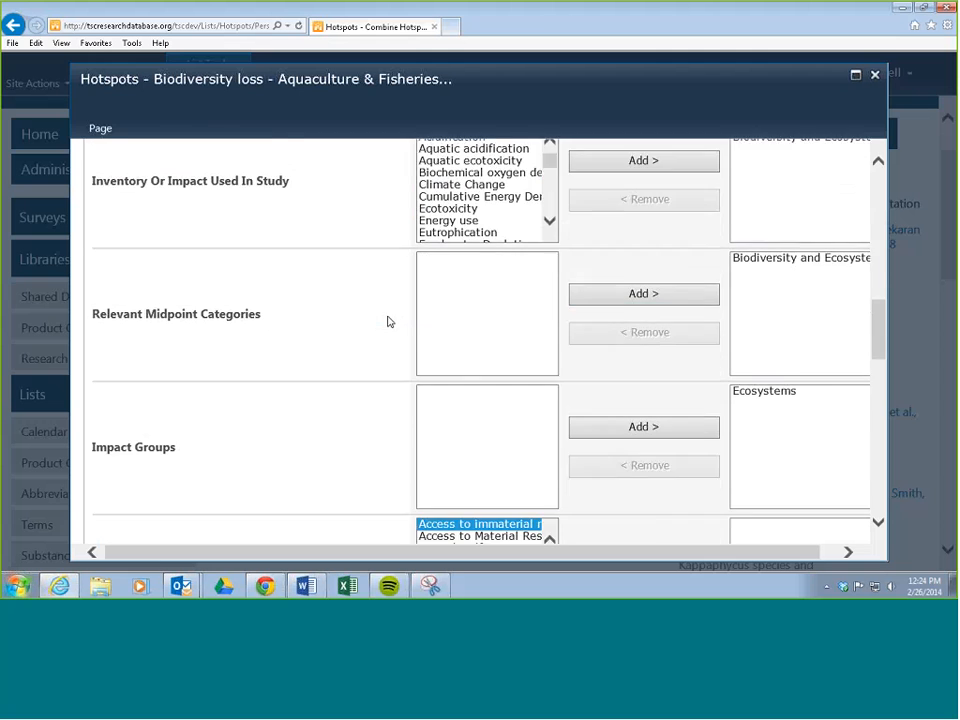
scroll(389, 321, "down", 3)
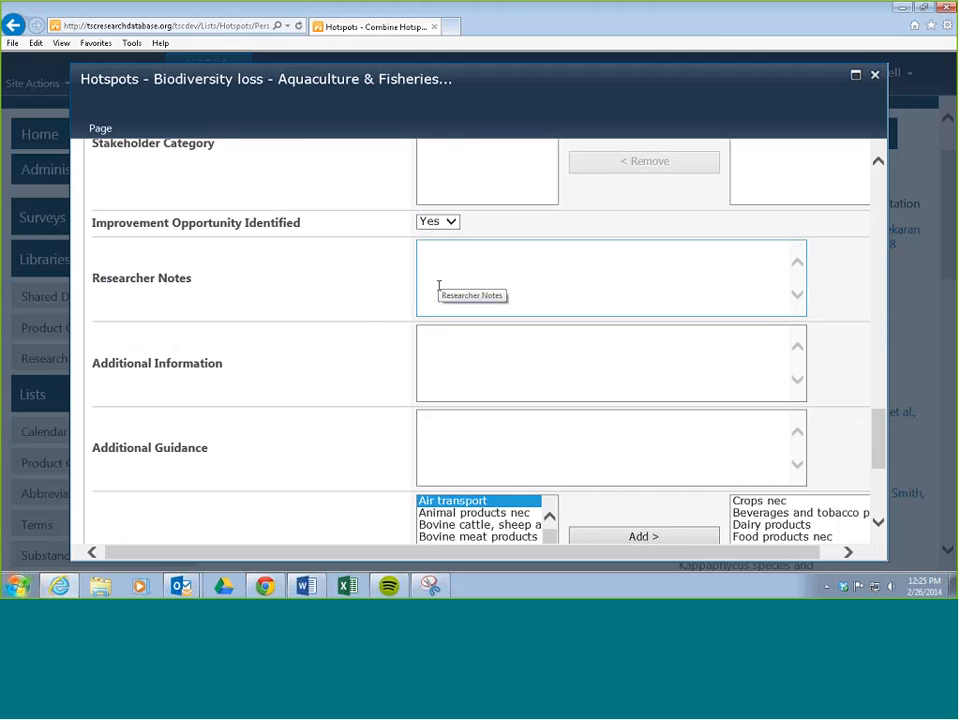
left_click(433, 351)
left_click(426, 433)
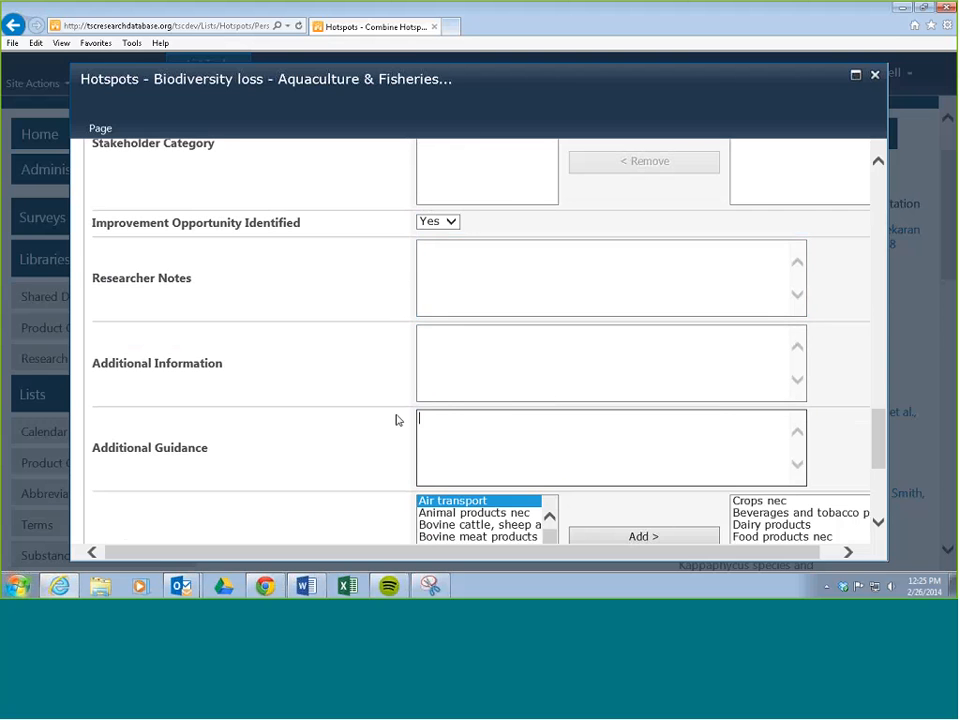
scroll(378, 387, "down", 2)
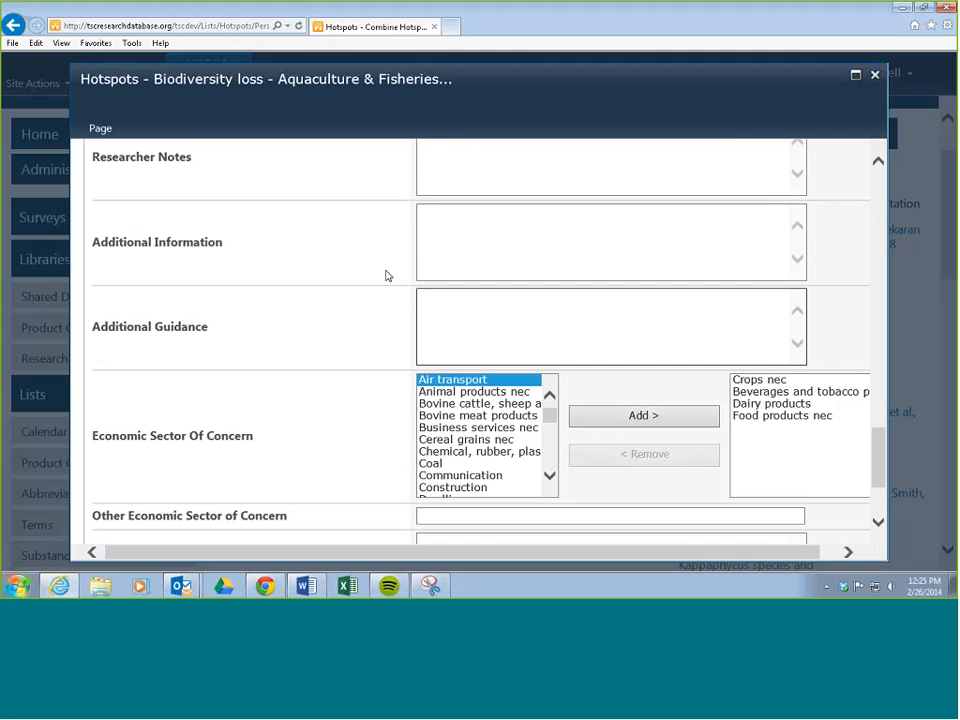
scroll(385, 273, "down", 1)
scroll(380, 272, "up", 3)
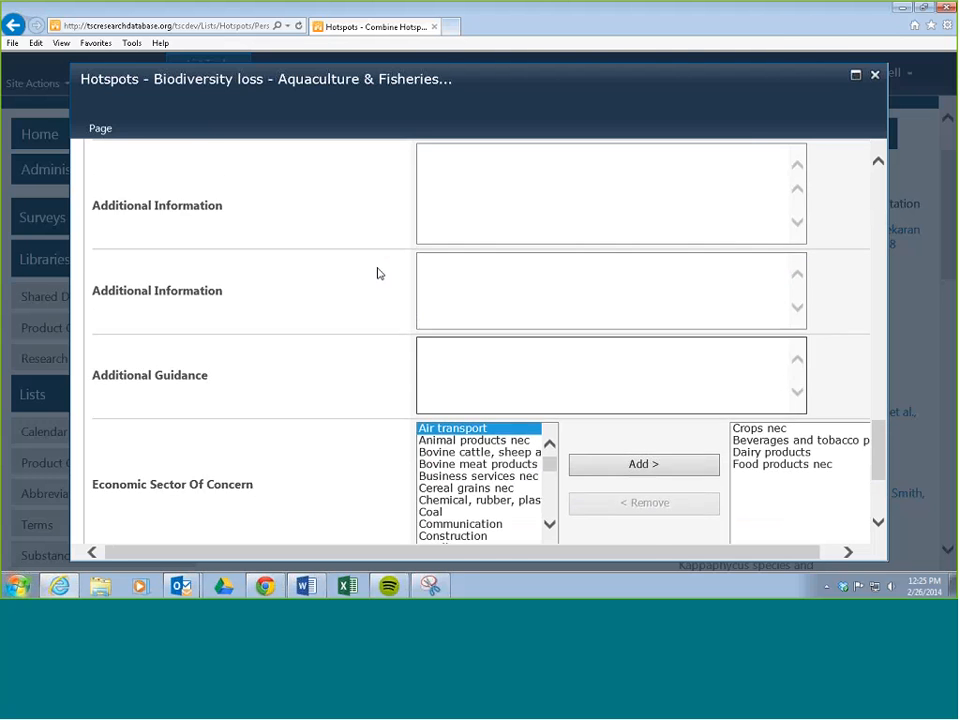
left_click(448, 336)
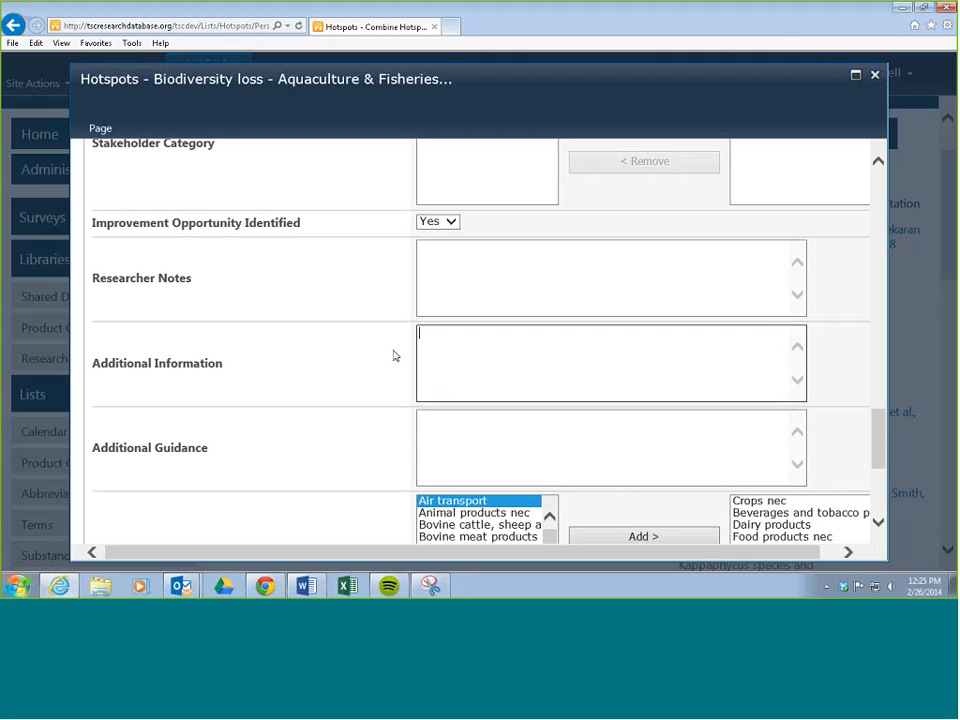
Save the combined Biodiversity loss - Aquaculture & Fisheries hotspot.
scroll(366, 335, "down", 5)
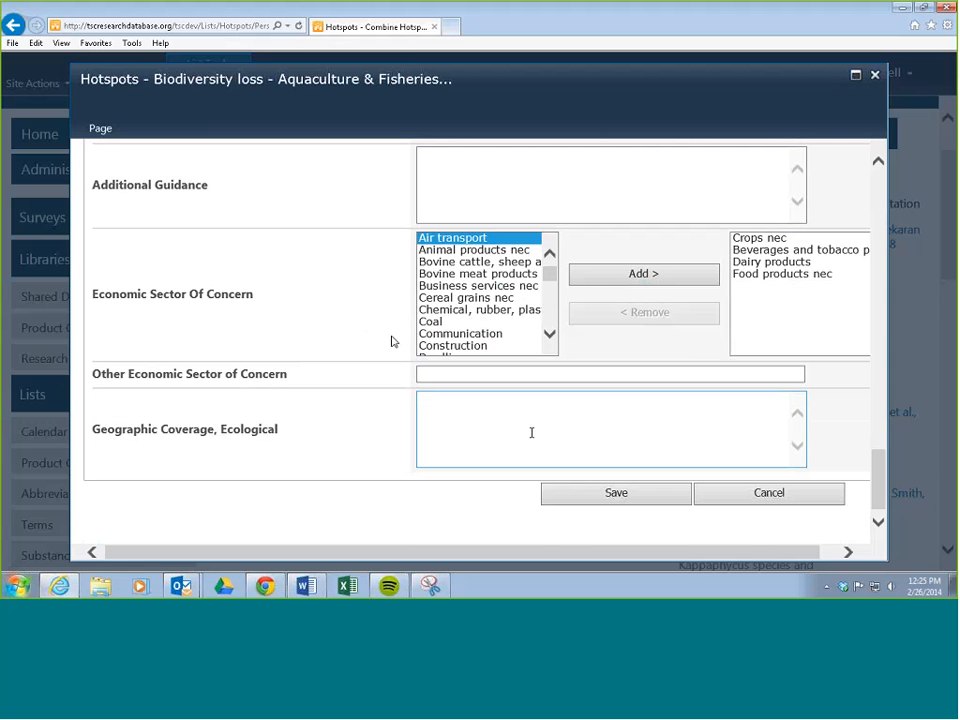
left_click(616, 494)
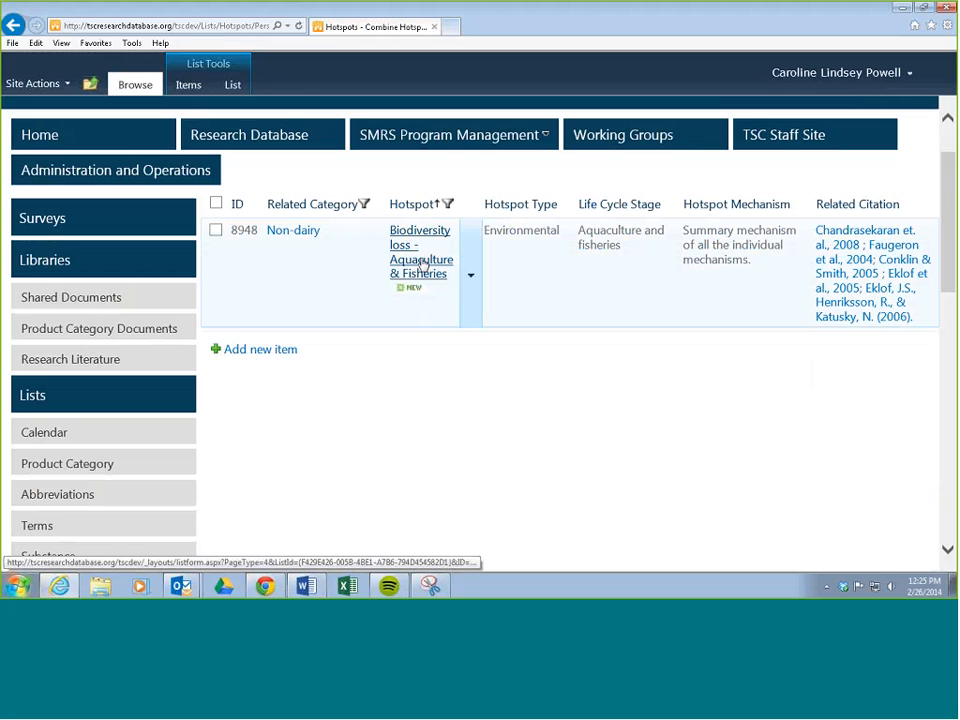
Open the combined hotspot from the filtered list and examine its summary and Archived Hotspots (Originals) entries.
left_click(421, 265)
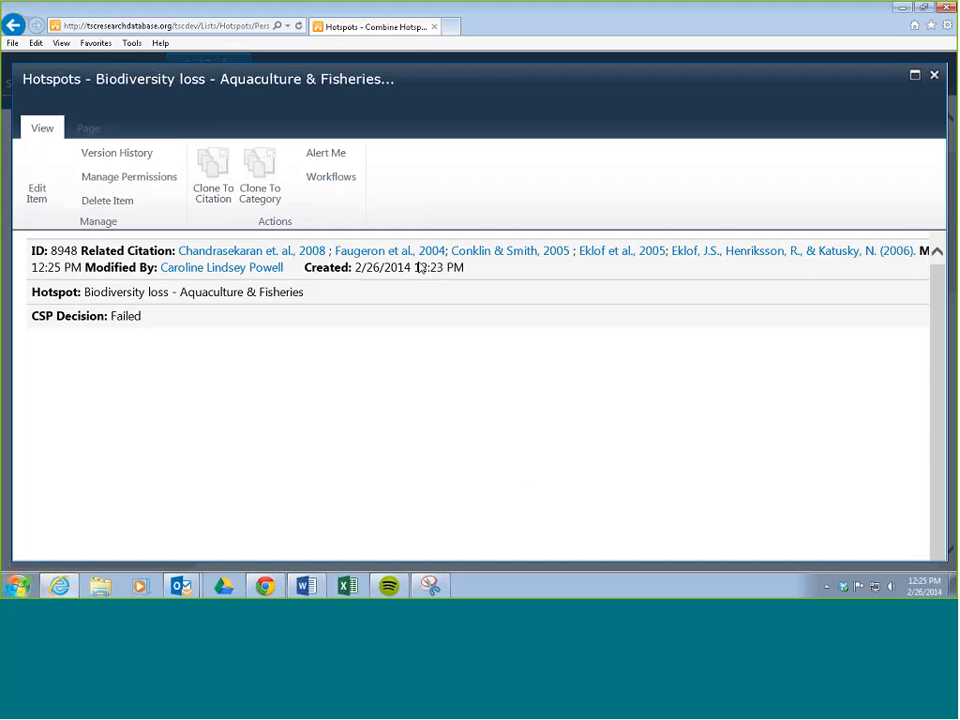
scroll(424, 320, "down", 2)
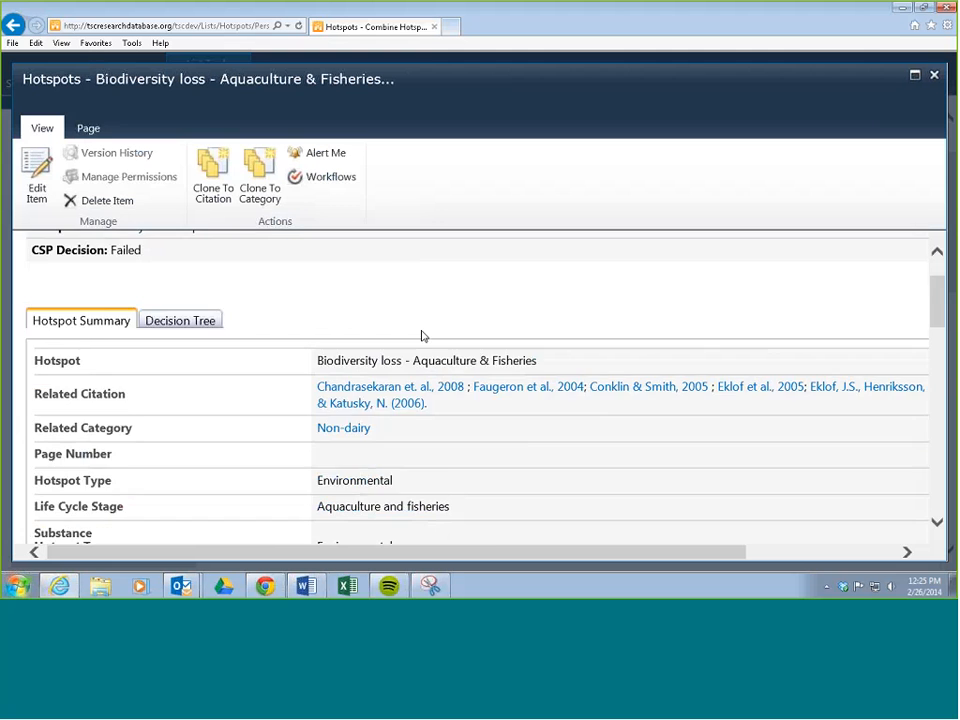
scroll(421, 332, "down", 15)
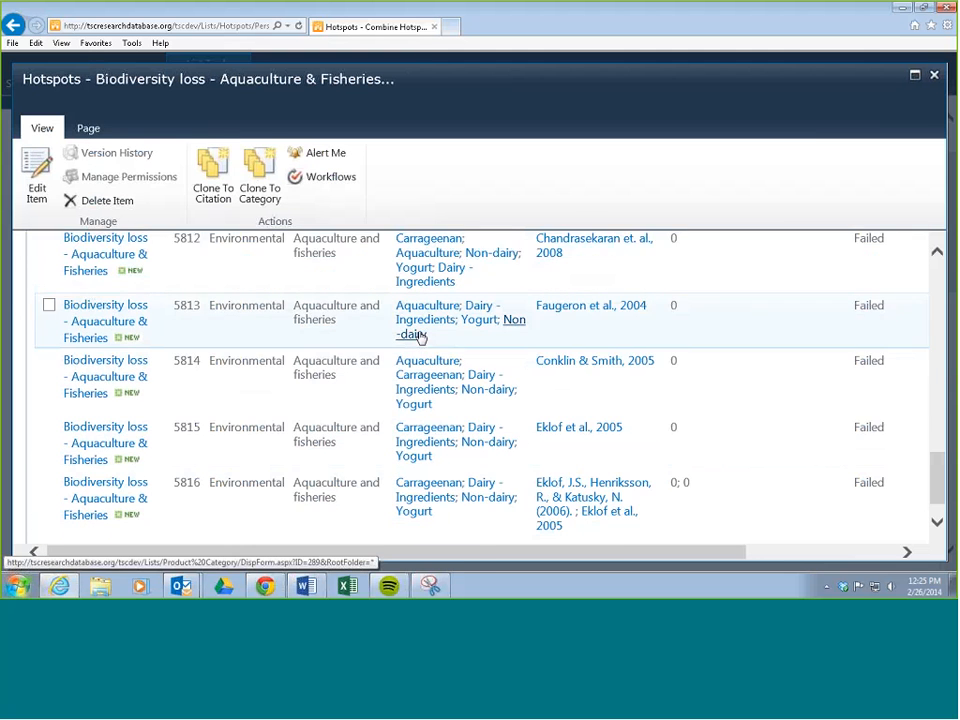
scroll(111, 428, "up", 3)
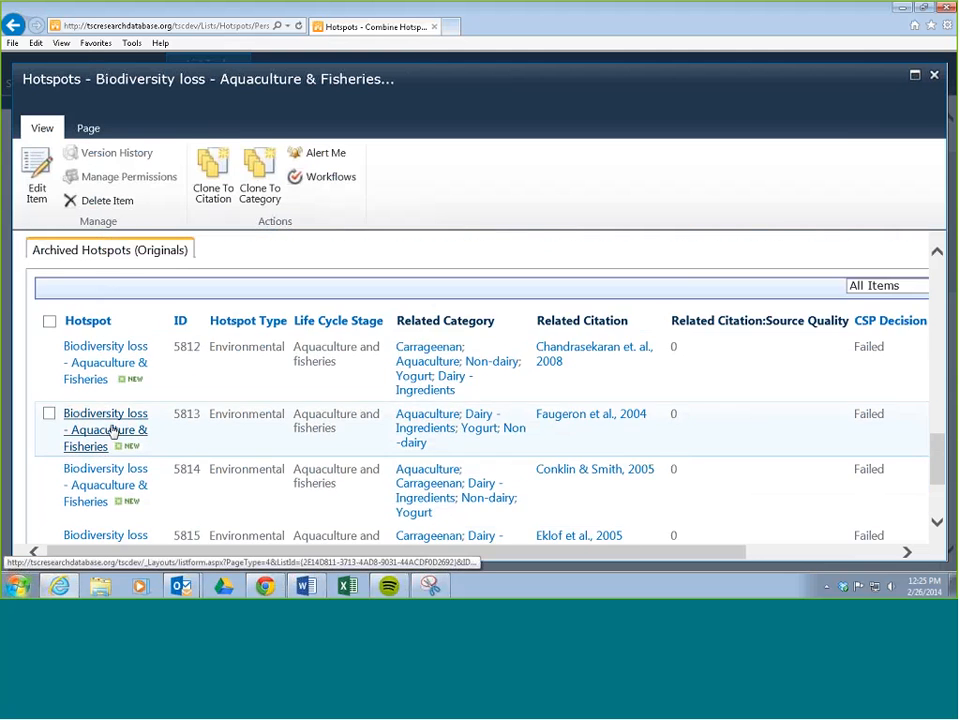
scroll(144, 419, "up", 1)
scroll(145, 418, "up", 10)
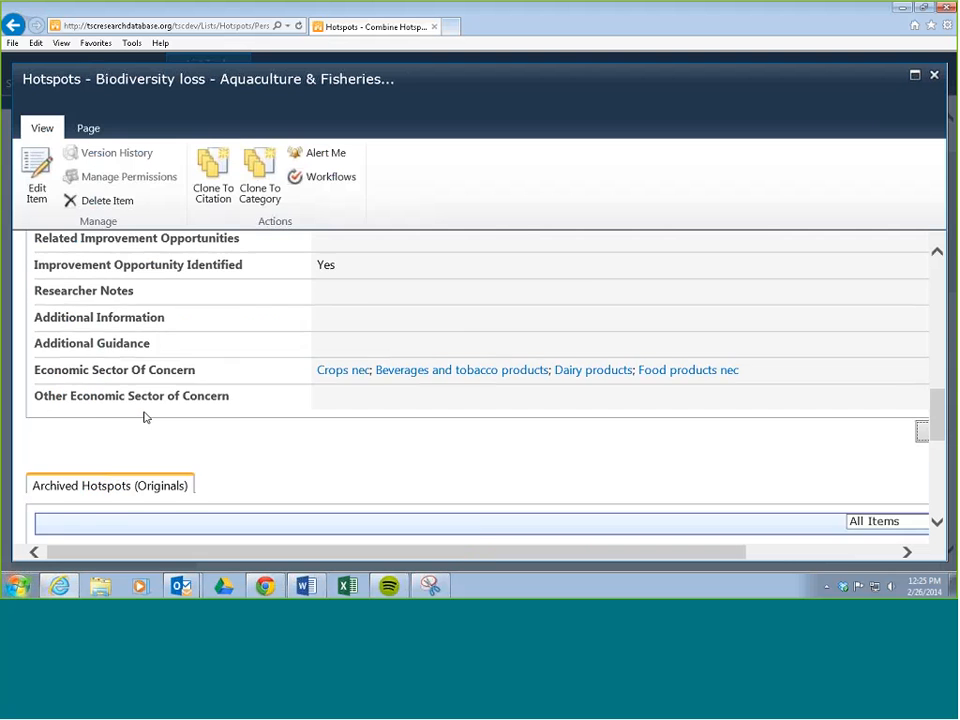